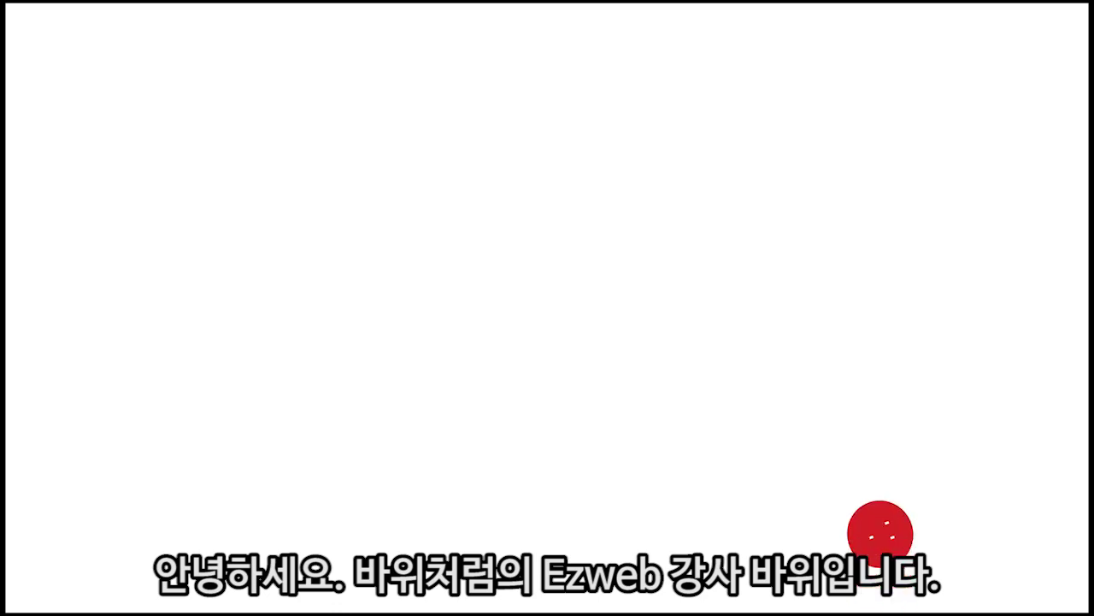
# - Add a dashed divider line below the color code in the Notepad notes
pyautogui.click(884, 505)
pyautogui.click(803, 443)
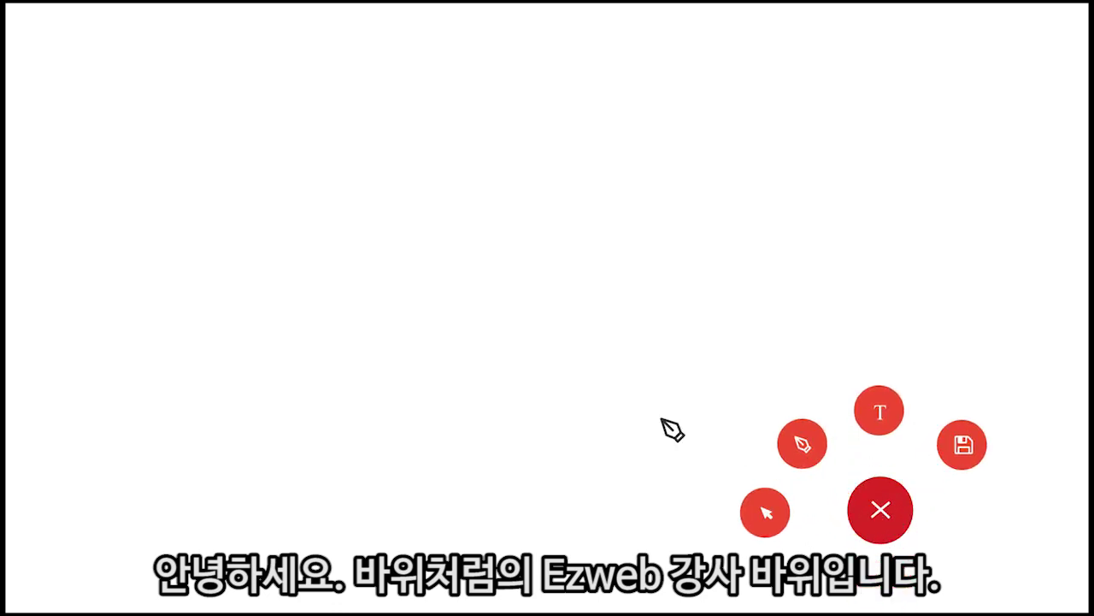
pyautogui.click(357, 353)
pyautogui.click(707, 353)
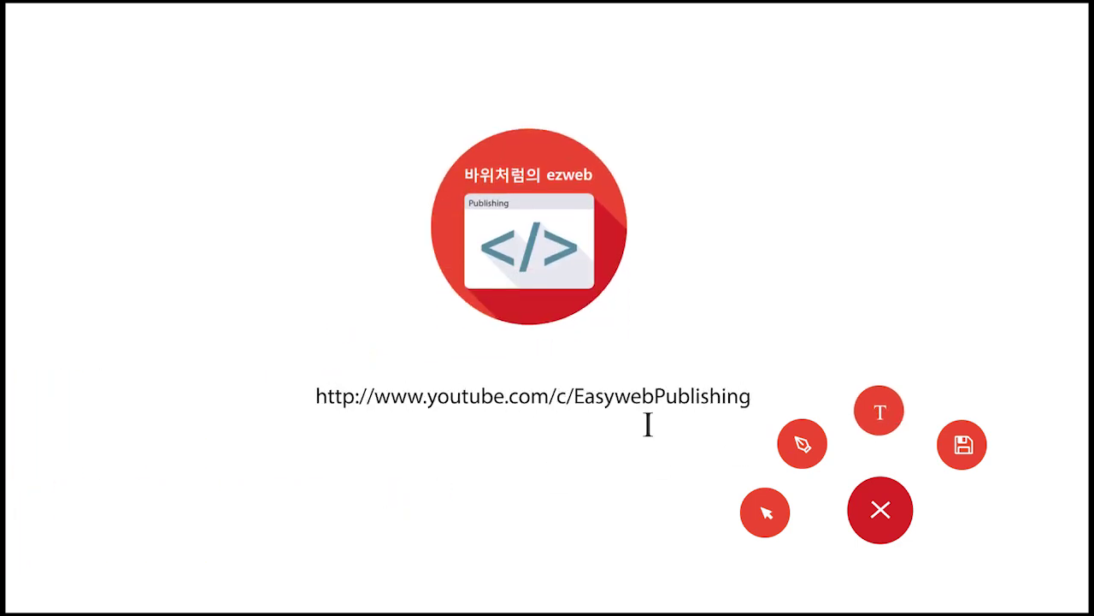
pyautogui.click(962, 447)
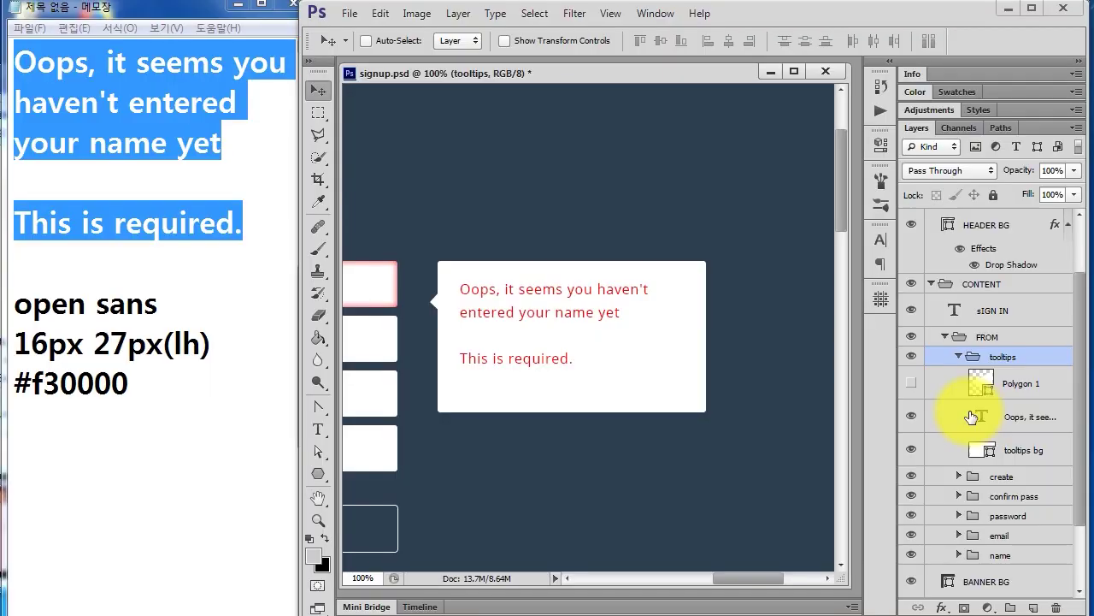
pyautogui.click(239, 395)
pyautogui.write('-----------')
pyautogui.press('Return')
# - Add 'font hierarchy' and 'style guide' lines to the notes, then save signup.psd
pyautogui.write('레ㅡ')
pyautogui.press('BackSpace')
pyautogui.press('BackSpace')
pyautogui.write('font')
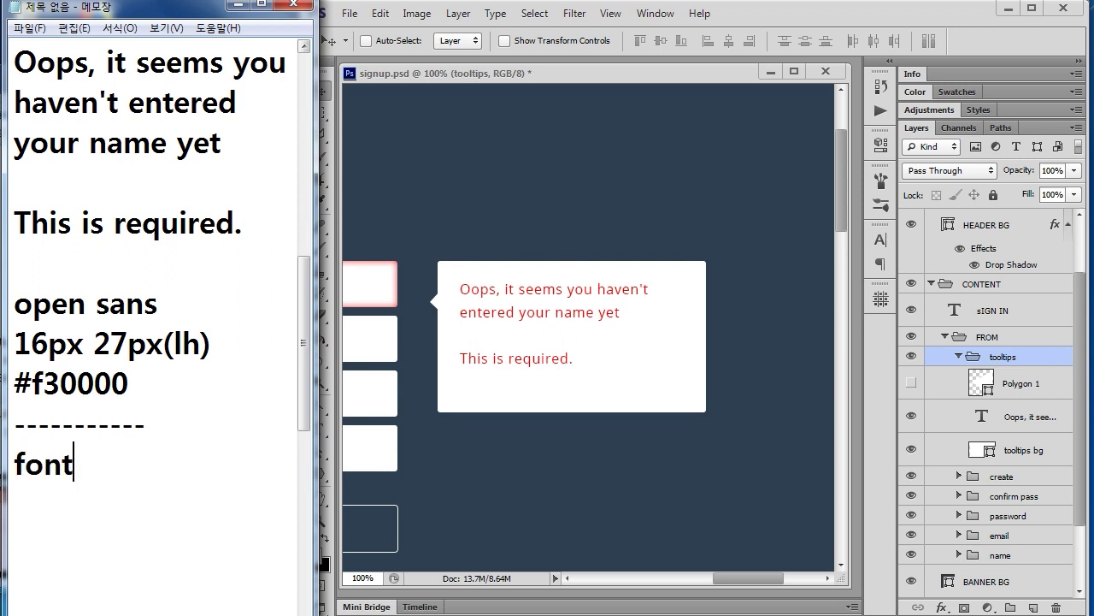
pyautogui.write(' hei')
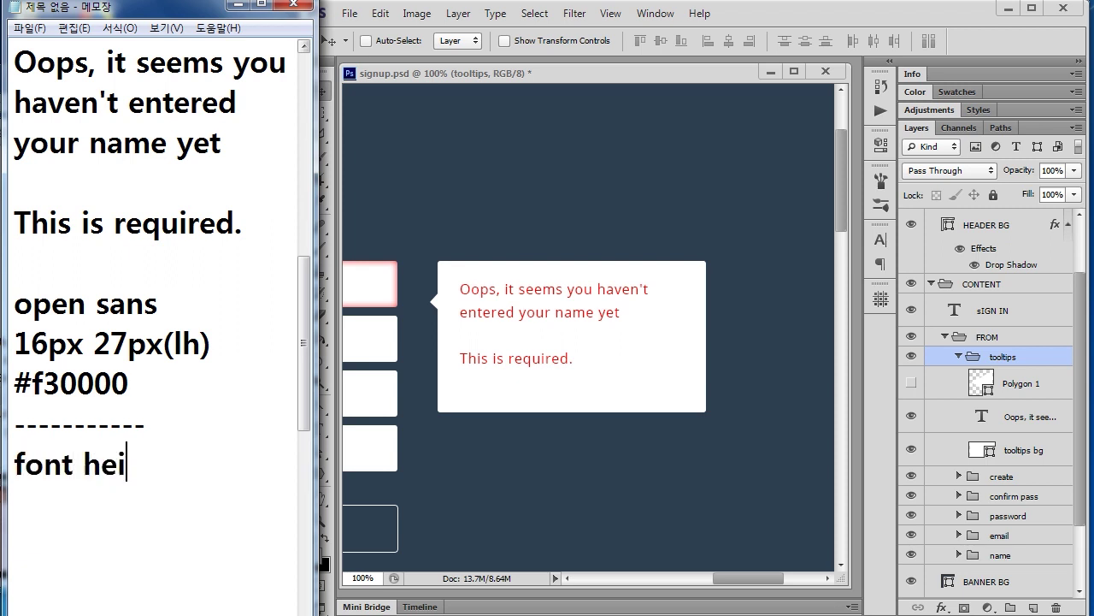
pyautogui.press('BackSpace')
pyautogui.press('BackSpace')
pyautogui.write('ierarchy')
pyautogui.press('Return')
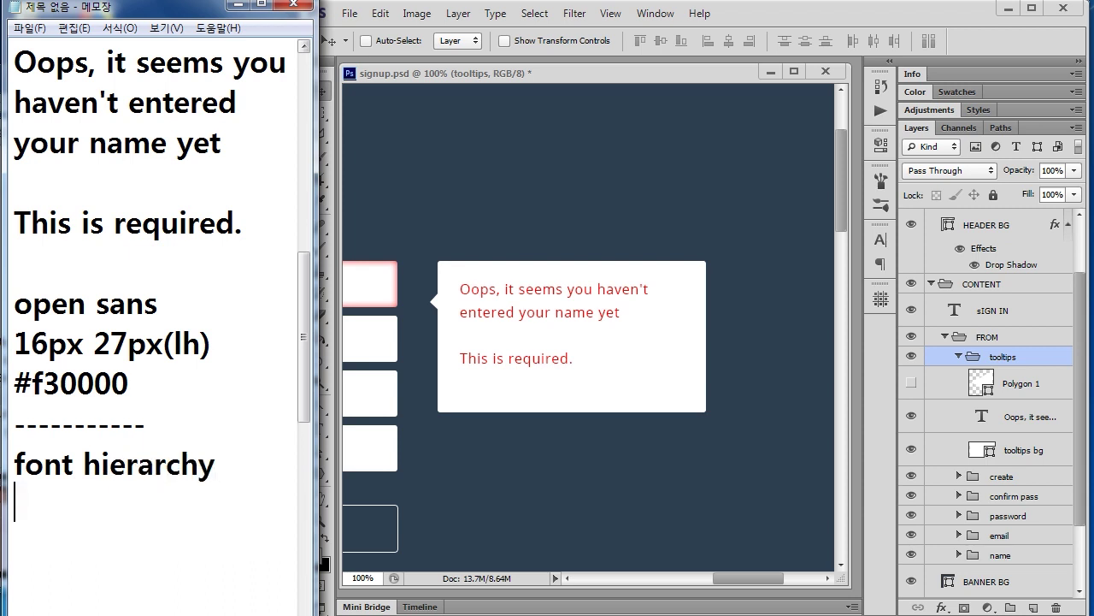
pyautogui.moveTo(307, 335)
pyautogui.mouseDown()
pyautogui.moveTo(326, 433)
pyautogui.moveTo(327, 413)
pyautogui.mouseUp()
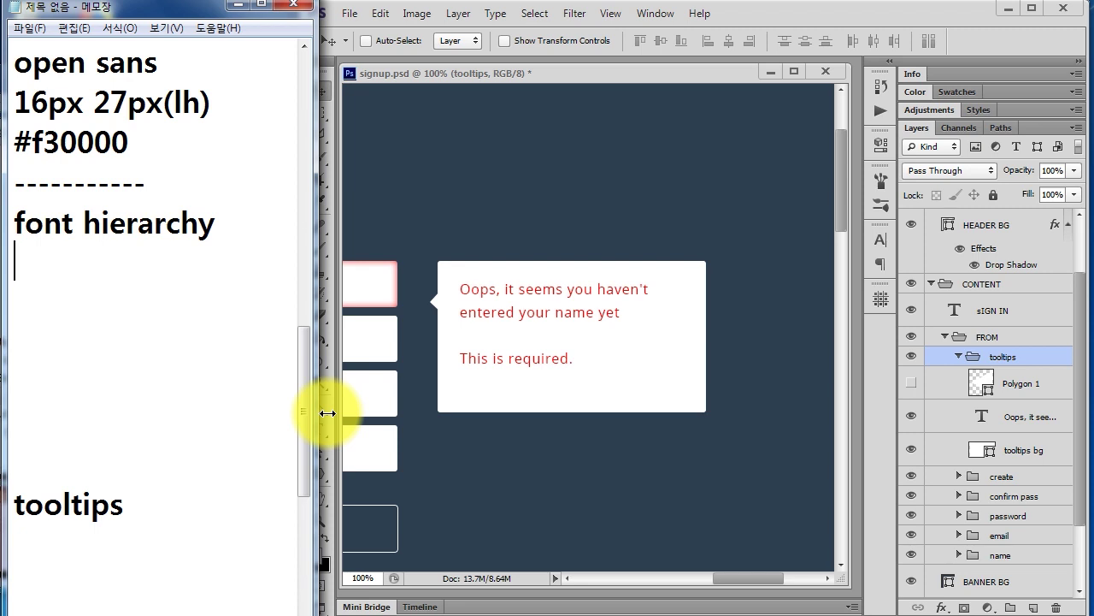
pyautogui.write('style guide')
pyautogui.press('Return')
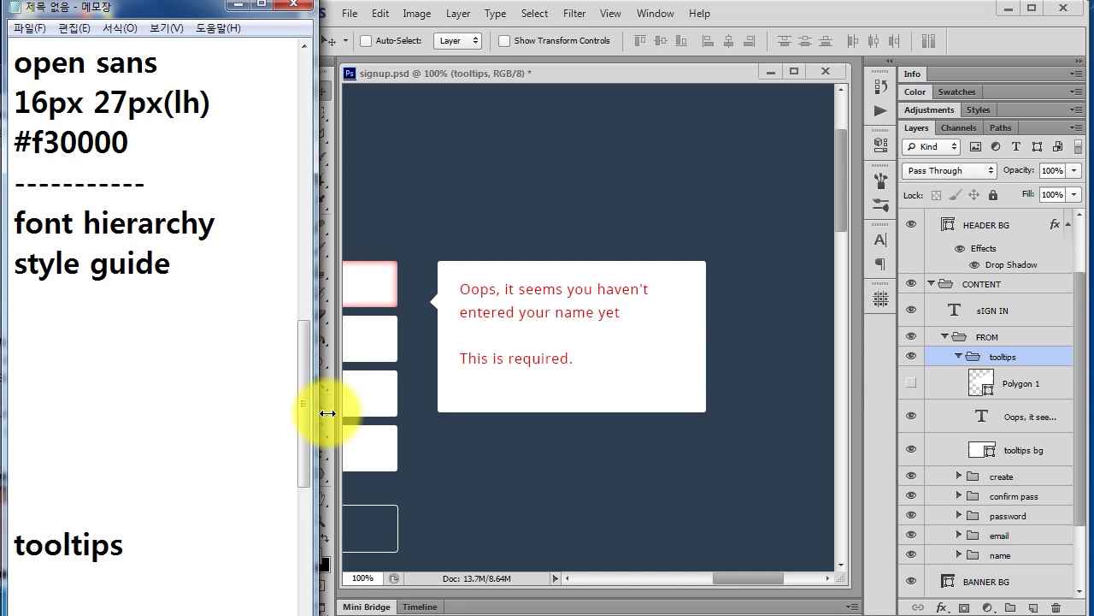
pyautogui.click(589, 75)
pyautogui.hotkey('ctrl', 's')
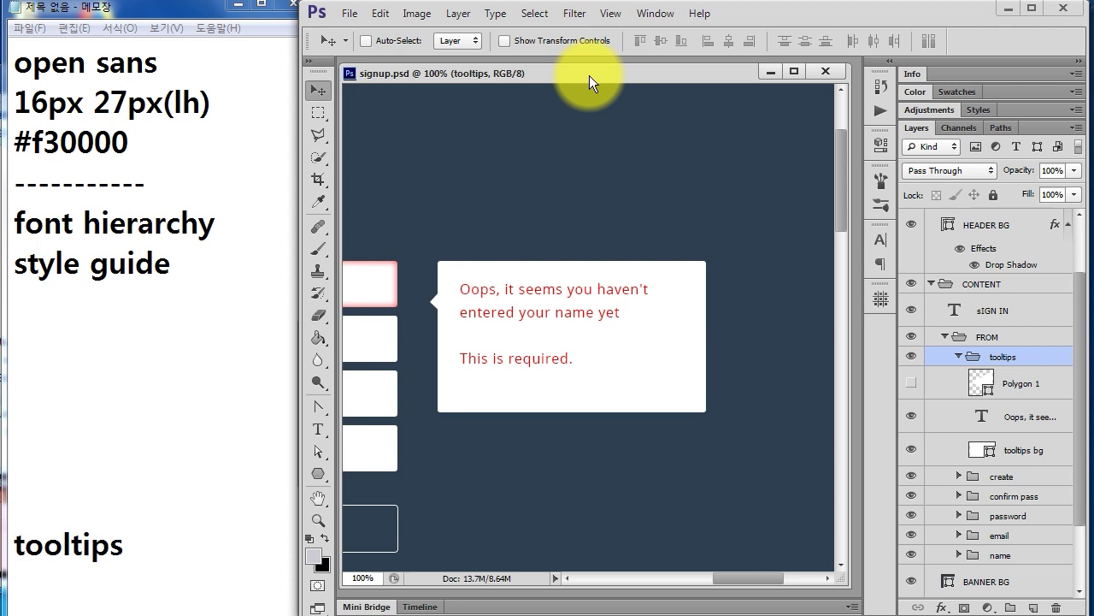
# - Note 'homepage.psd' in Notepad and position the homepage.psd document window
pyautogui.click(51, 335)
pyautogui.write('homepage.psd')
pyautogui.doubleClick(51, 335)
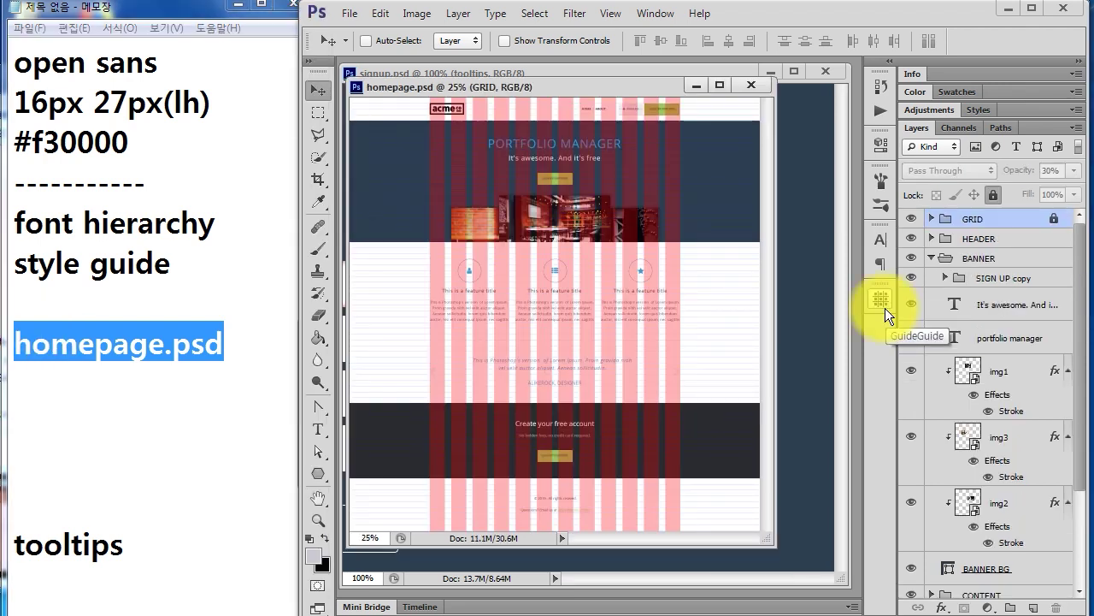
pyautogui.moveTo(485, 86); pyautogui.dragTo(483, 78)
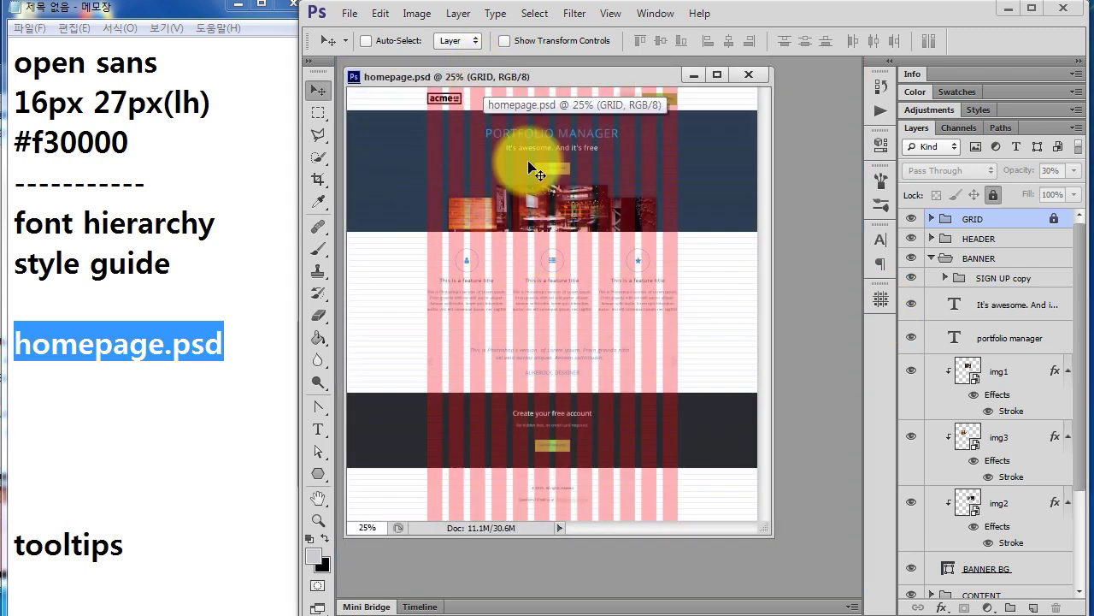
pyautogui.moveTo(443, 78); pyautogui.dragTo(442, 76)
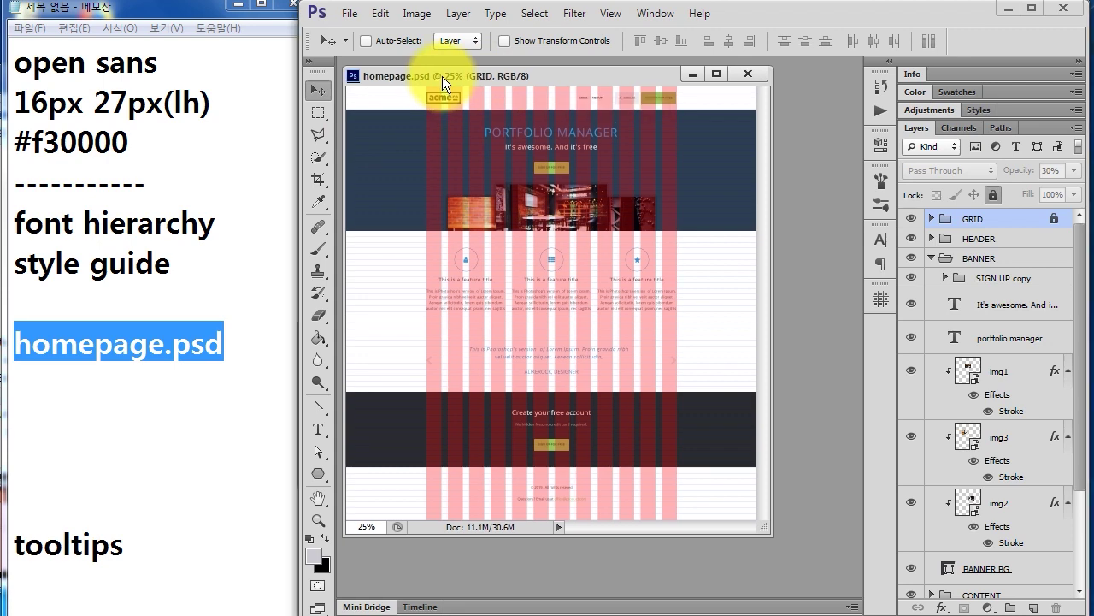
# - Add a 'styleguide.psd' line to the notes and bring the homepage design forward
pyautogui.click(212, 361)
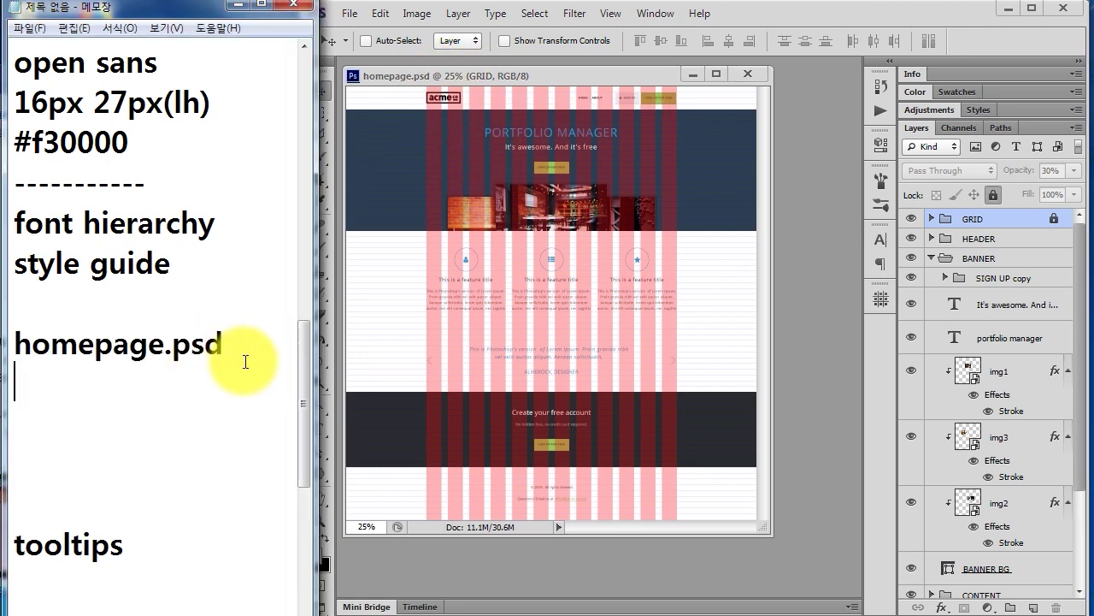
pyautogui.write('style')
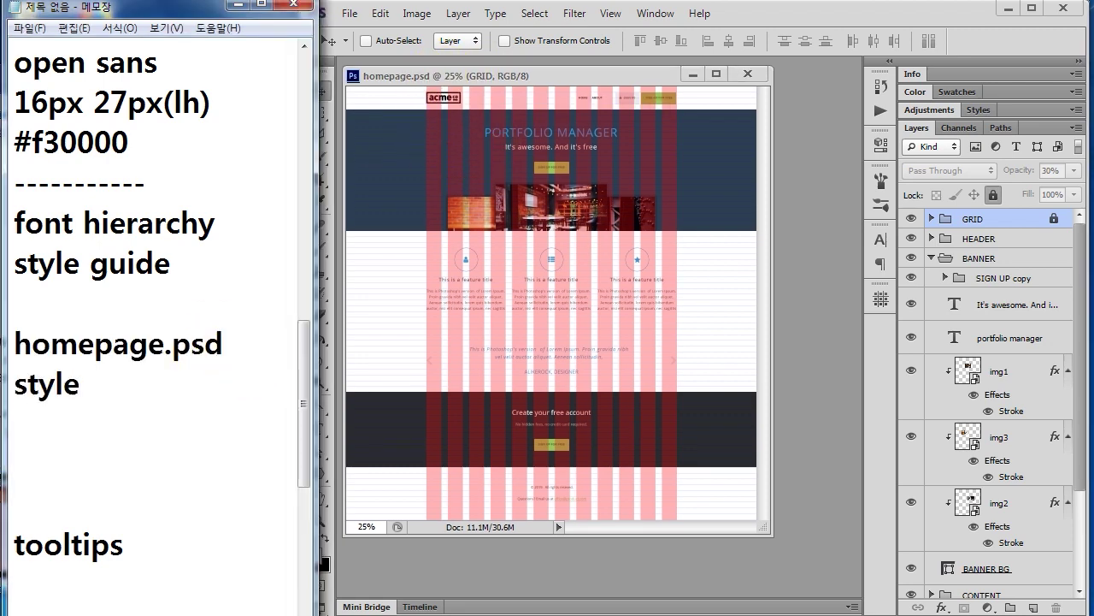
pyautogui.write('guide.psd')
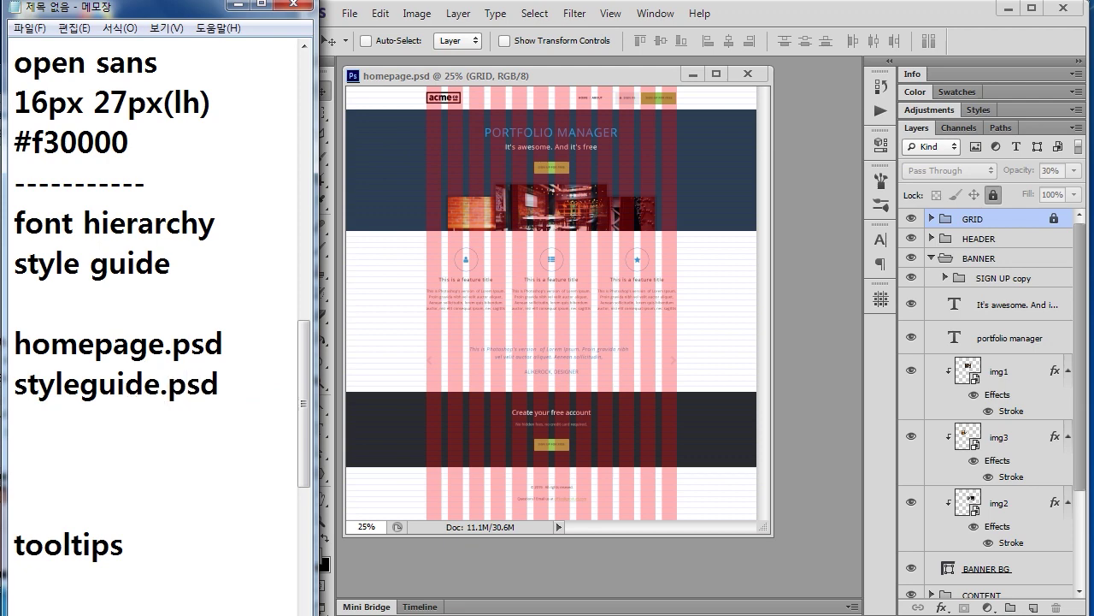
pyautogui.hotkey('shift', 'Home')
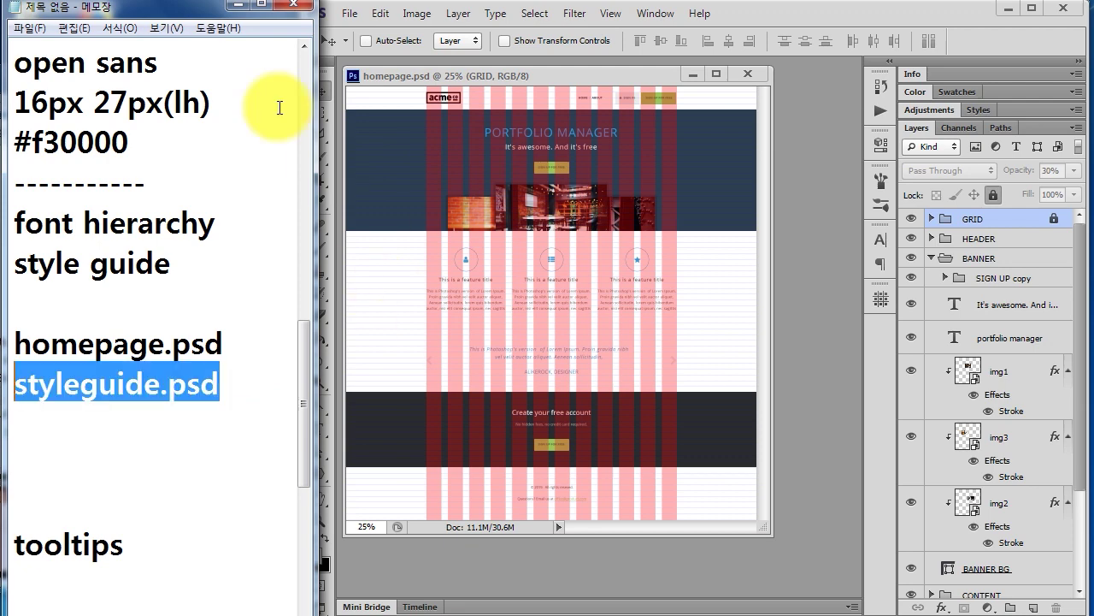
pyautogui.click(408, 73)
pyautogui.rightClick(389, 78)
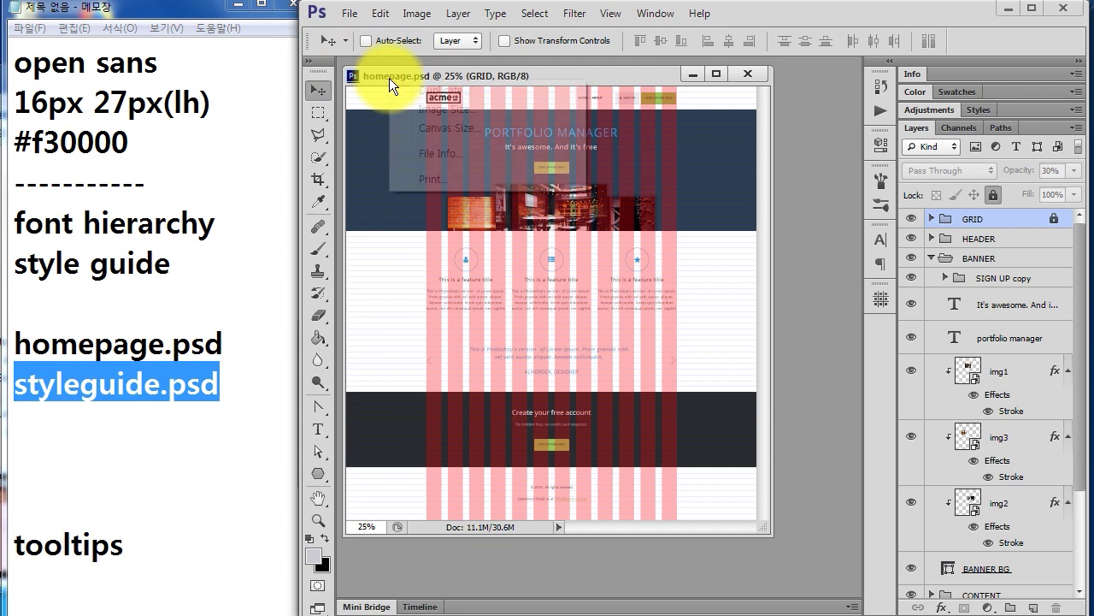
# - Duplicate the homepage document as 'styleguide'
pyautogui.click(441, 89)
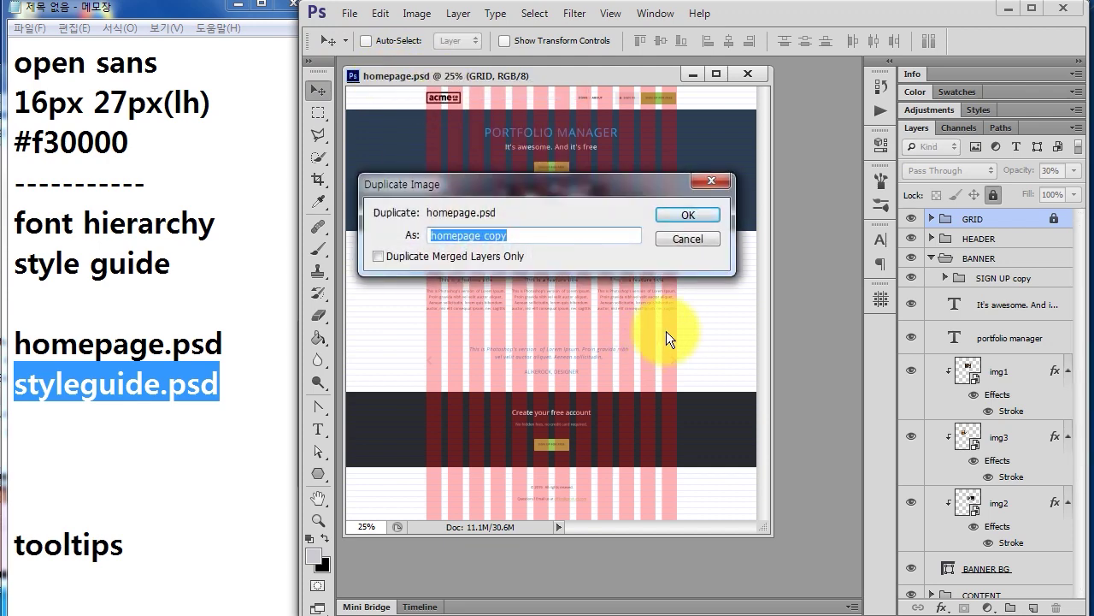
pyautogui.write('styleg')
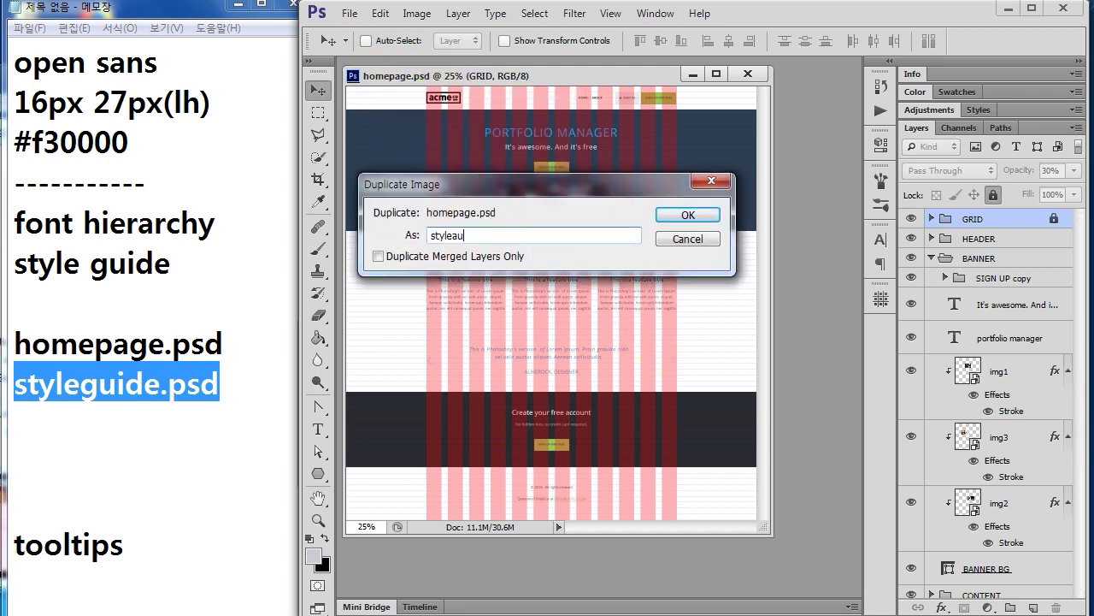
pyautogui.write('uide')
pyautogui.press('Return')
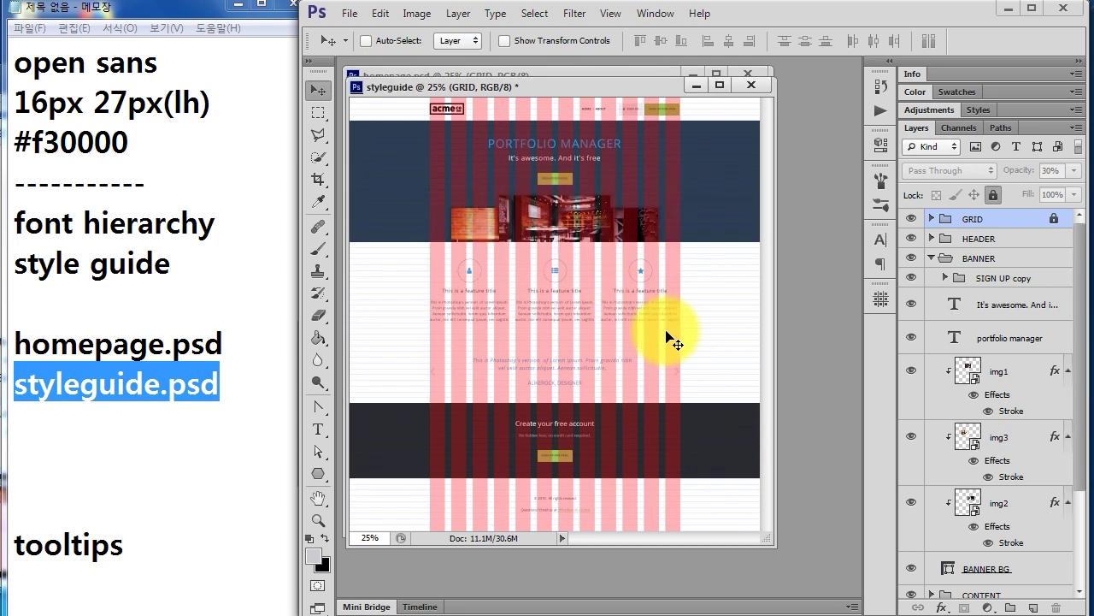
pyautogui.moveTo(569, 109); pyautogui.dragTo(621, 145)
# - Delete all styleguide layers from HEADER through COPYRIGHT
pyautogui.click(979, 239)
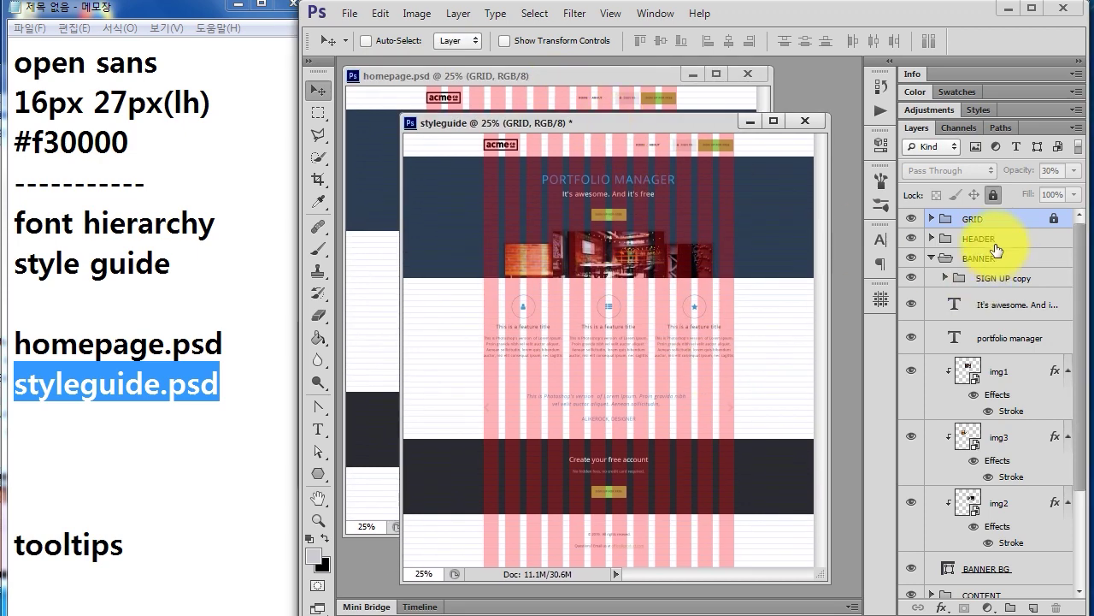
pyautogui.click(931, 259)
pyautogui.click(945, 337)
pyautogui.keyDown('shift'); pyautogui.click(992, 355); pyautogui.keyUp('shift')
pyautogui.press('Delete')
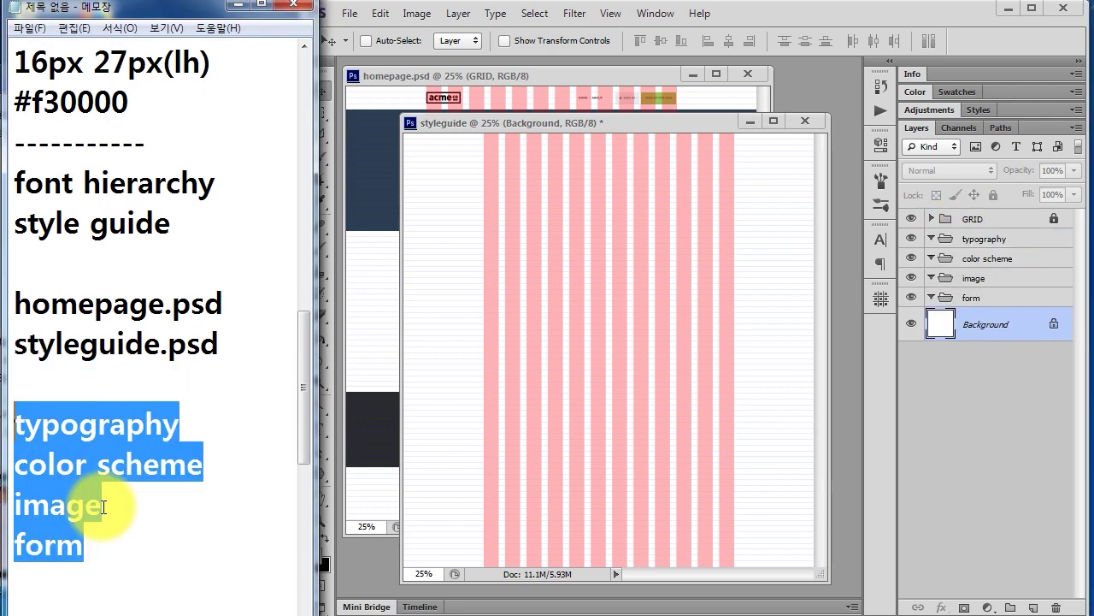
# - Select the section lines typography through form in the notes
pyautogui.click(57, 464)
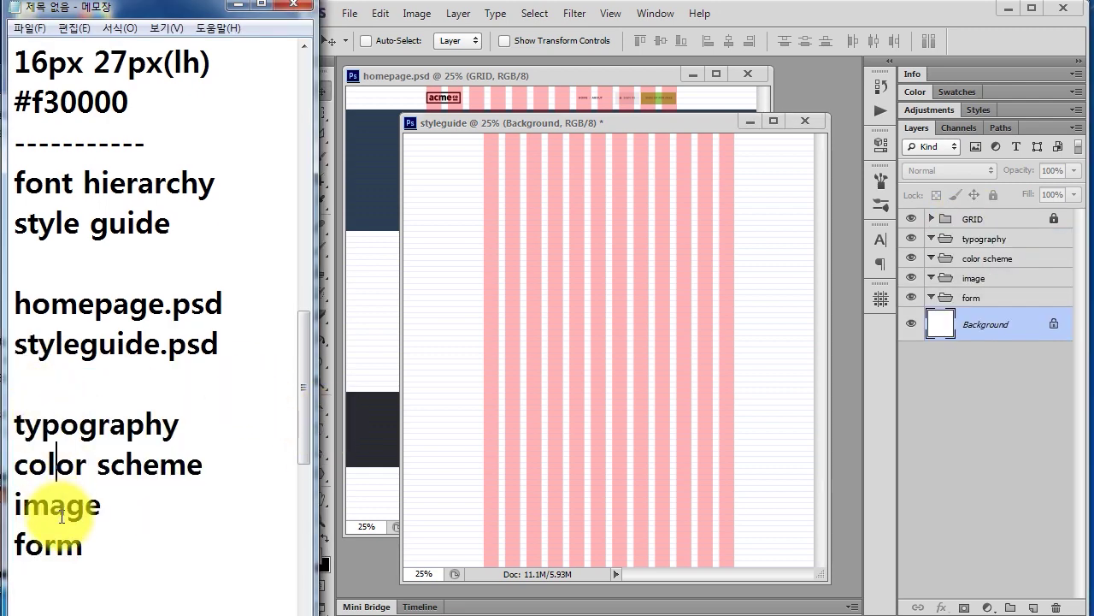
pyautogui.click(84, 547)
pyautogui.moveTo(162, 552); pyautogui.dragTo(12, 419)
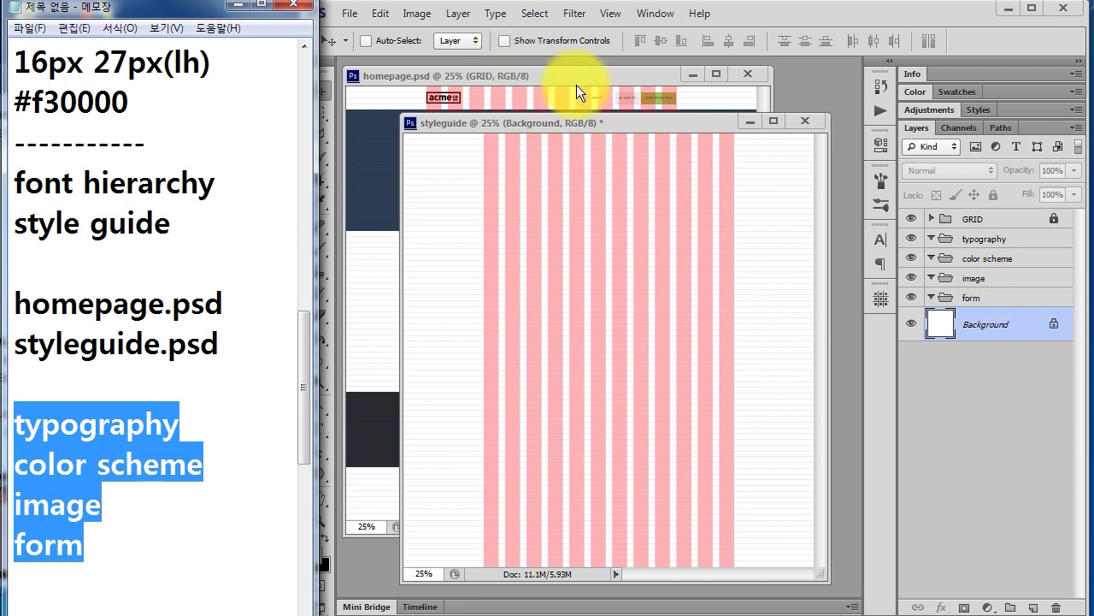
# - Copy the PORTFOLIO MANAGER title and tagline layers from homepage.psd onto the styleguide canvas
pyautogui.click(532, 73)
pyautogui.click(823, 183)
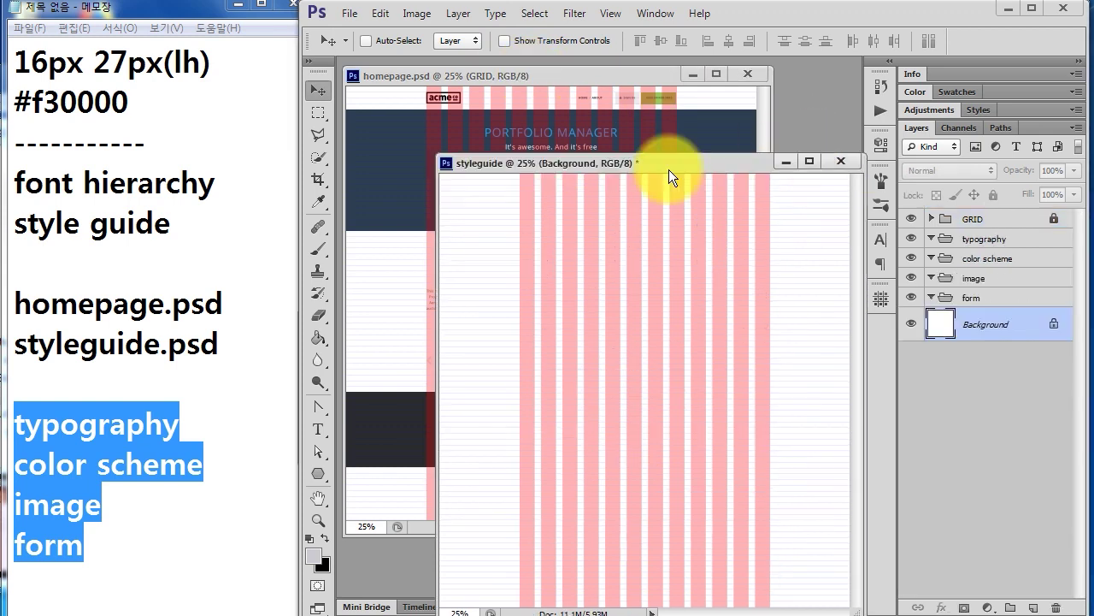
pyautogui.click(568, 75)
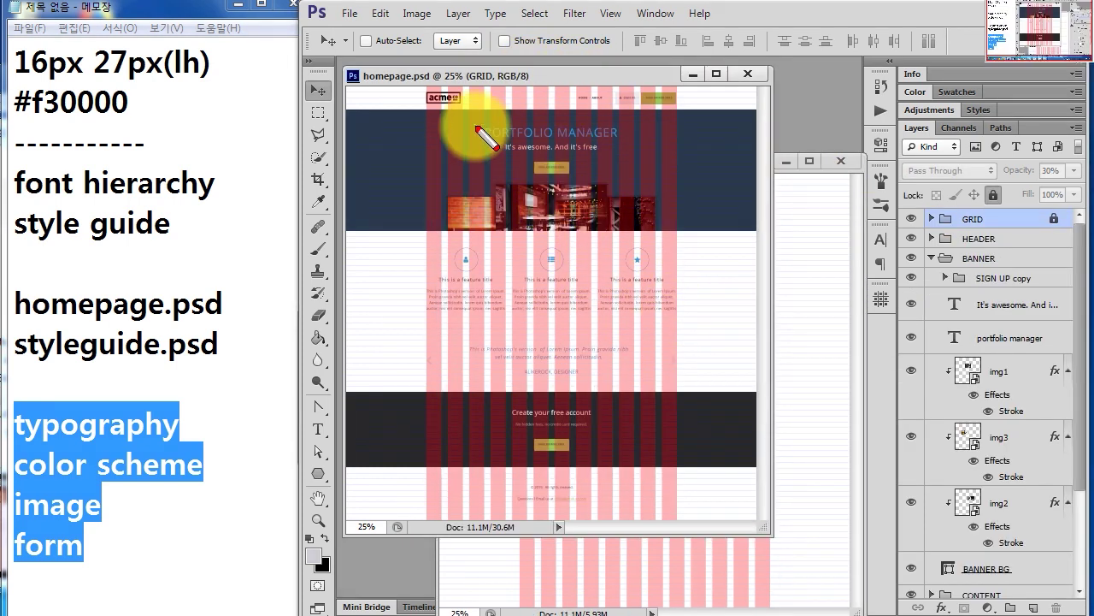
pyautogui.moveTo(640, 141); pyautogui.dragTo(600, 150)
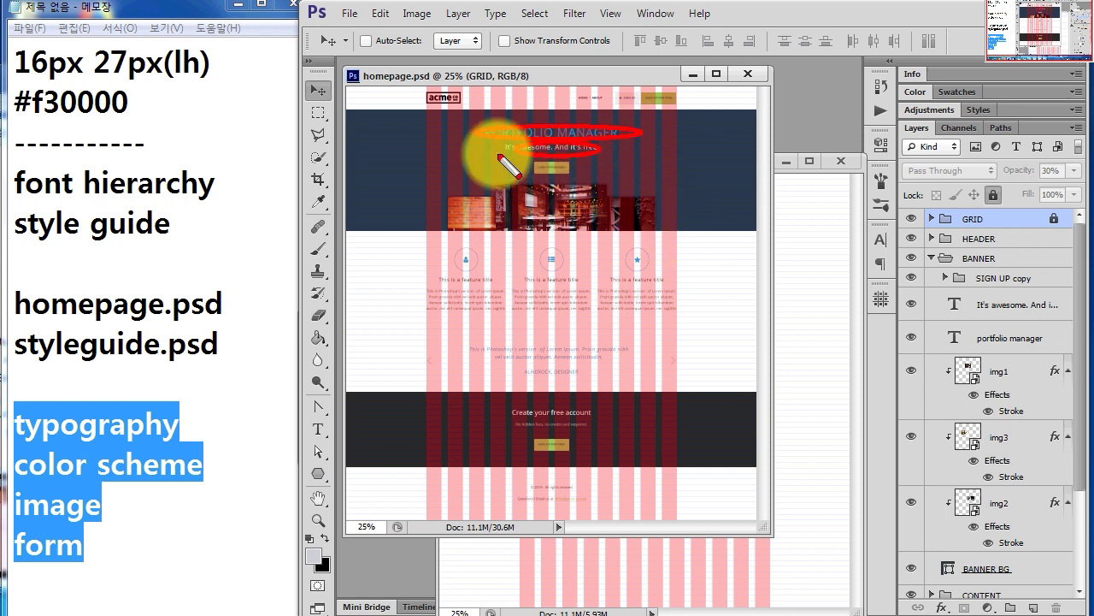
pyautogui.press('Escape')
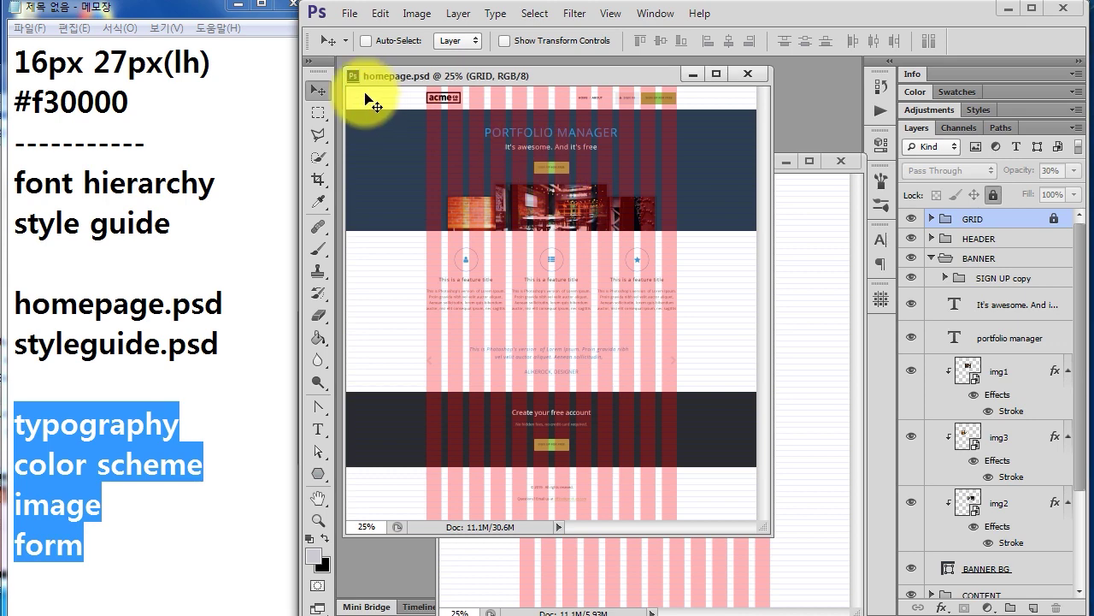
pyautogui.keyDown('ctrl'); pyautogui.click(550, 140); pyautogui.keyUp('ctrl')
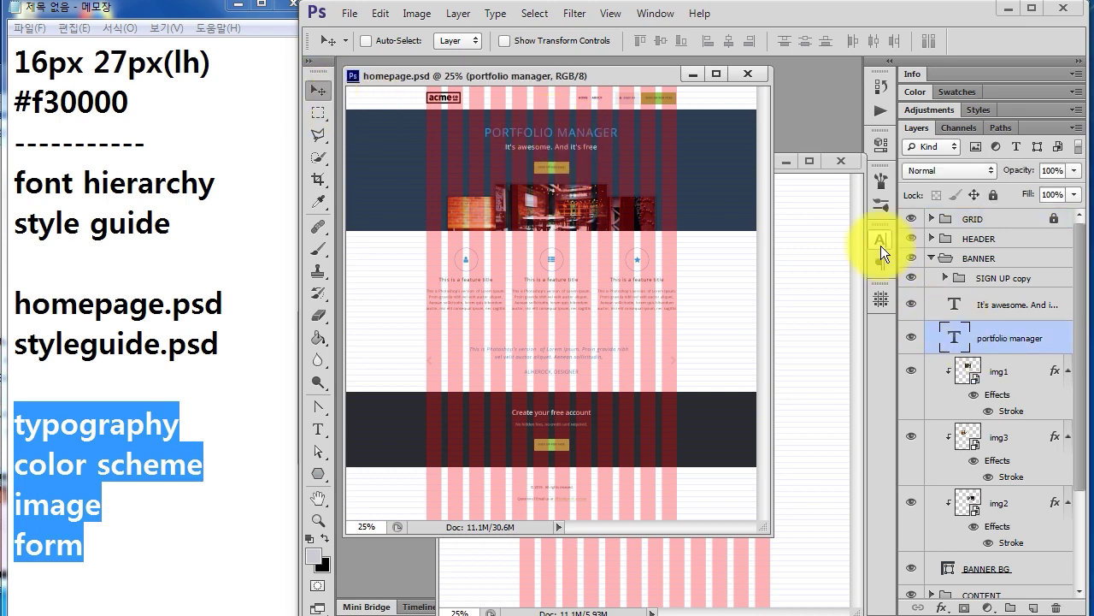
pyautogui.keyDown('shift'); pyautogui.click(975, 305); pyautogui.keyUp('shift')
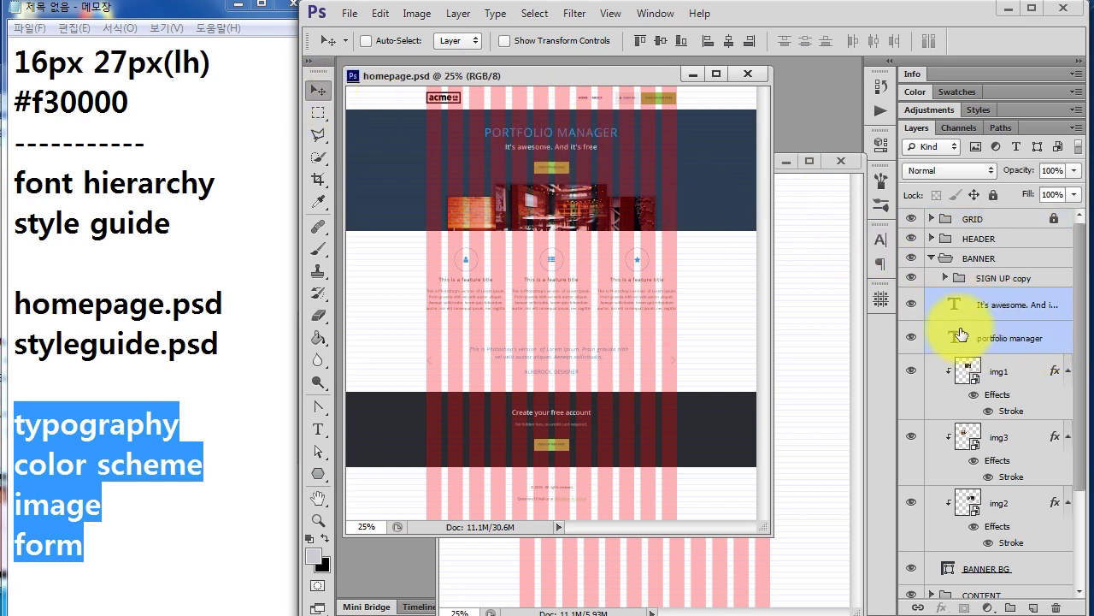
pyautogui.moveTo(981, 339); pyautogui.dragTo(909, 306)
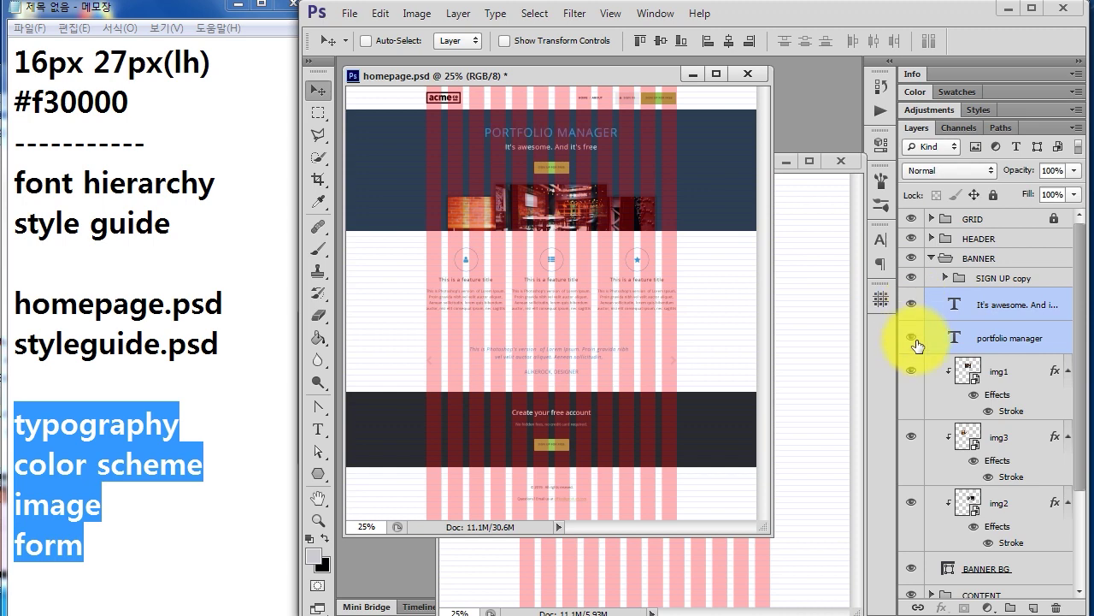
pyautogui.moveTo(988, 304)
pyautogui.mouseDown()
pyautogui.moveTo(819, 309)
pyautogui.moveTo(818, 411)
pyautogui.mouseUp()
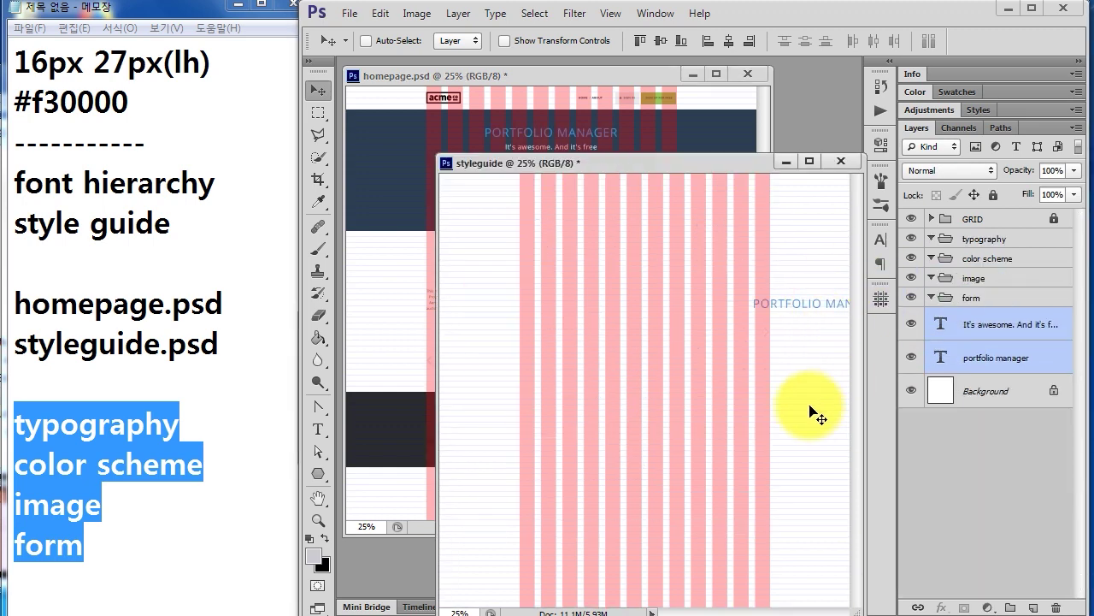
pyautogui.moveTo(801, 318); pyautogui.dragTo(575, 220)
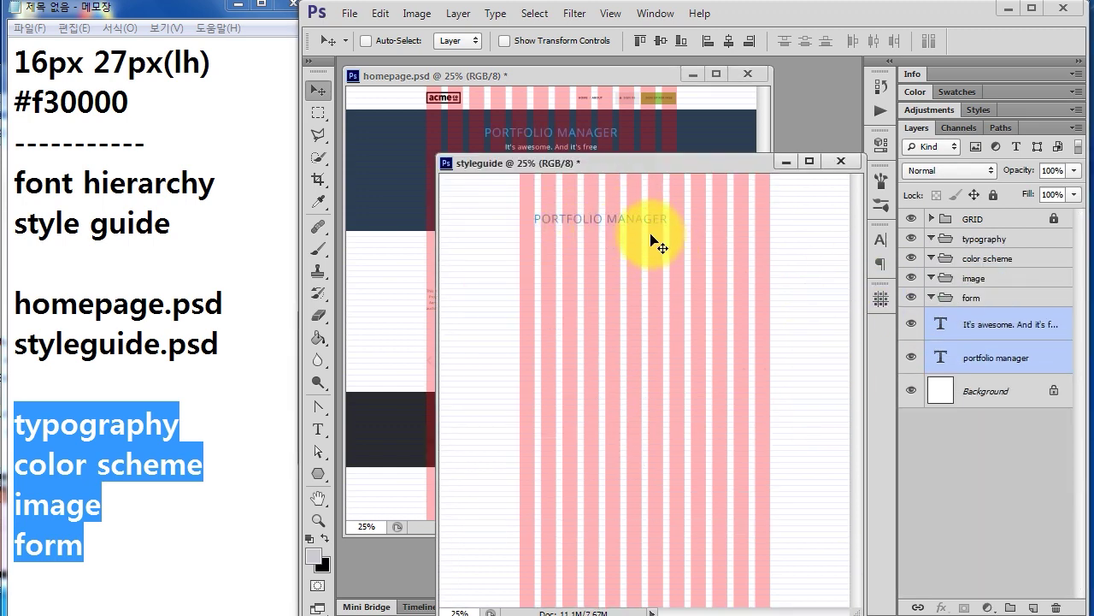
# - Add a '2c2c2c' colour line below the list in the notes
pyautogui.click(164, 529)
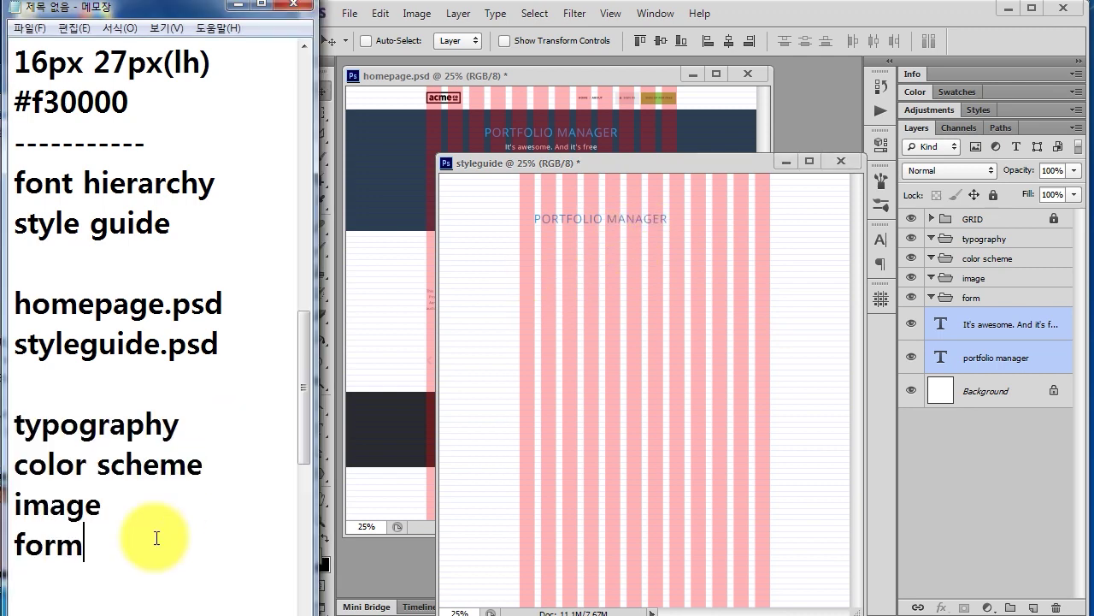
pyautogui.press('Return')
pyautogui.press('Return')
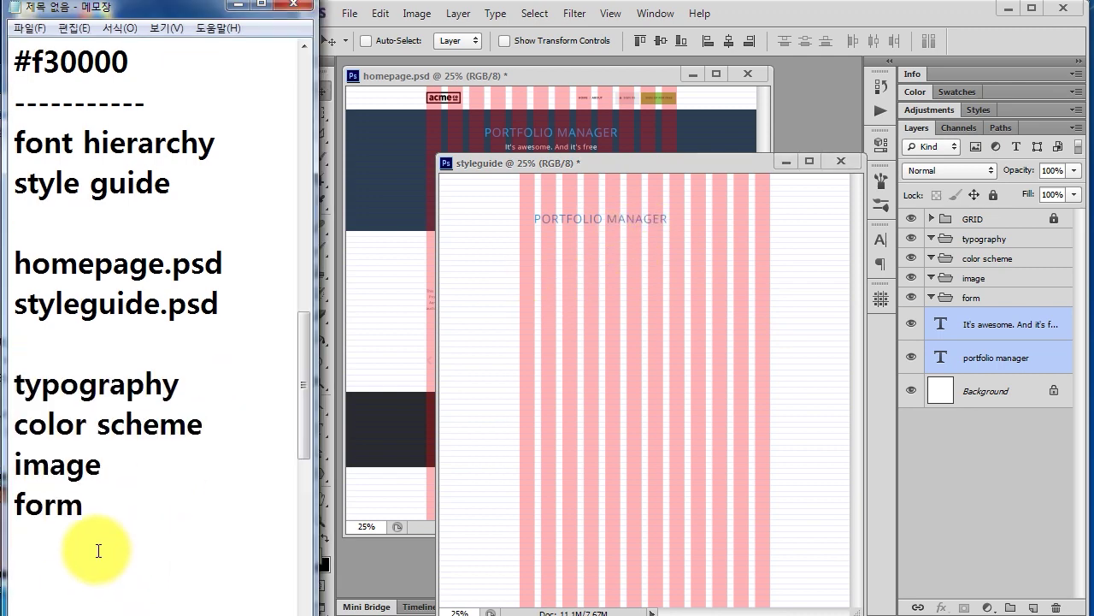
pyautogui.write('2c2c2c')
pyautogui.press('Return')
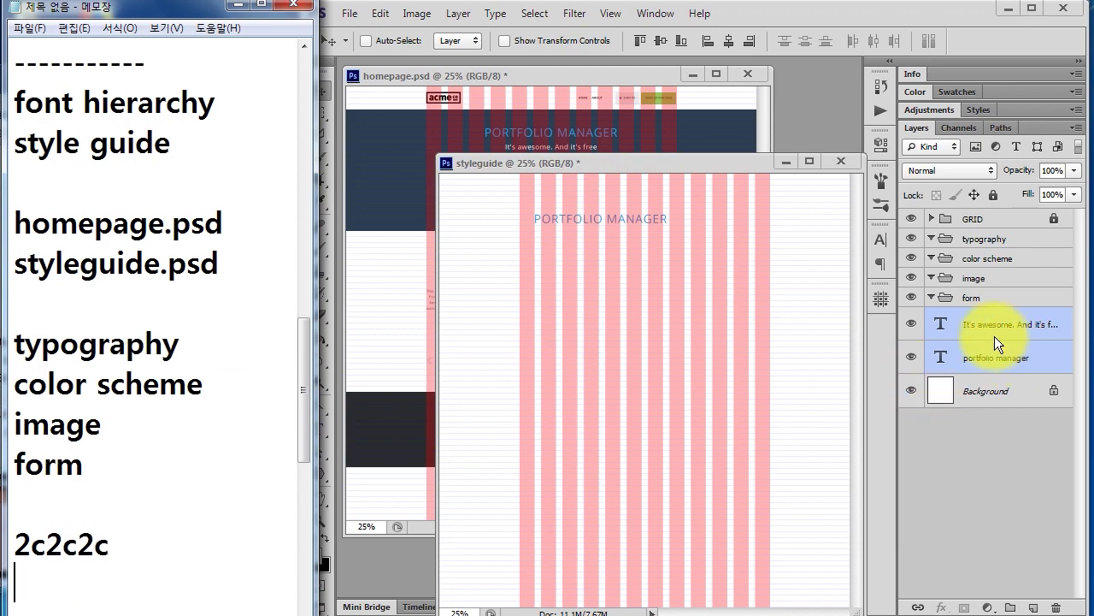
# - Set the styleguide text colour to dark grey #2c2c2c
pyautogui.click(940, 322)
pyautogui.doubleClick(941, 324)
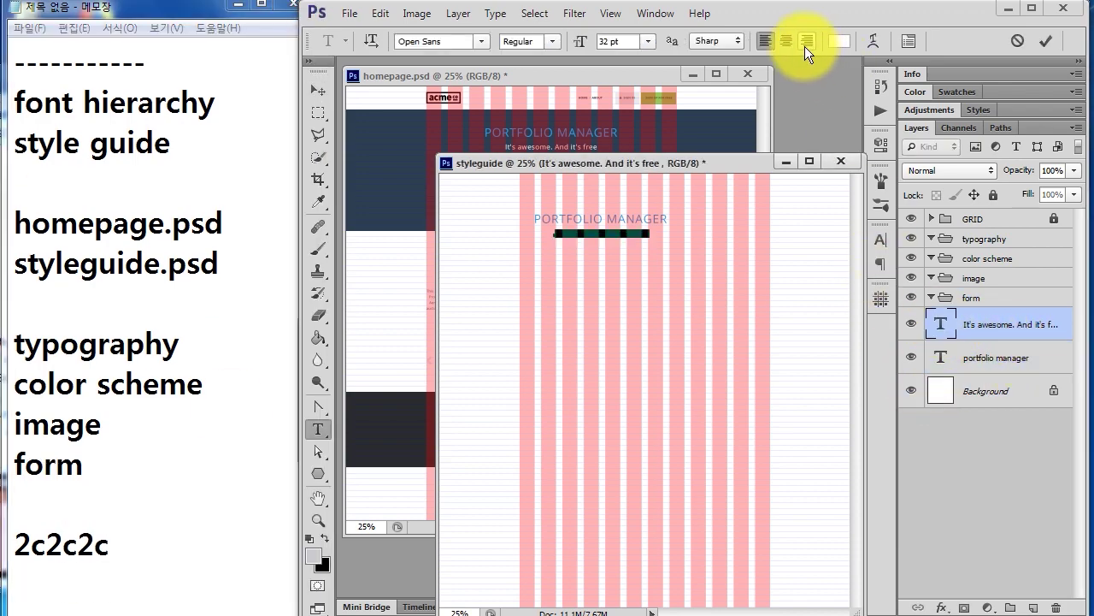
pyautogui.click(839, 41)
pyautogui.doubleClick(761, 517)
pyautogui.write('2c2')
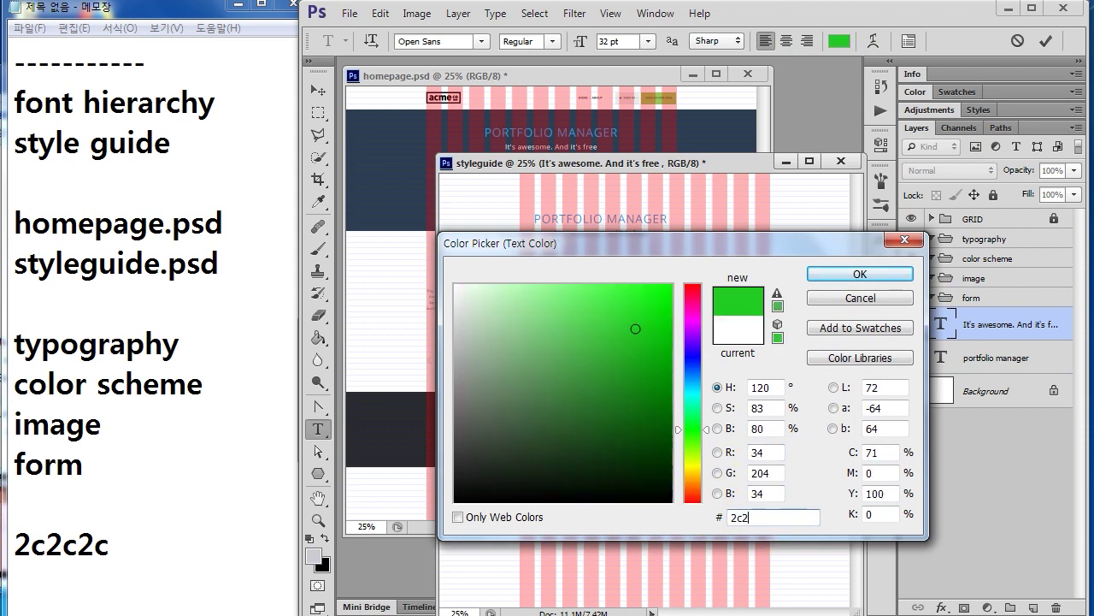
pyautogui.write('c2c')
pyautogui.click(860, 274)
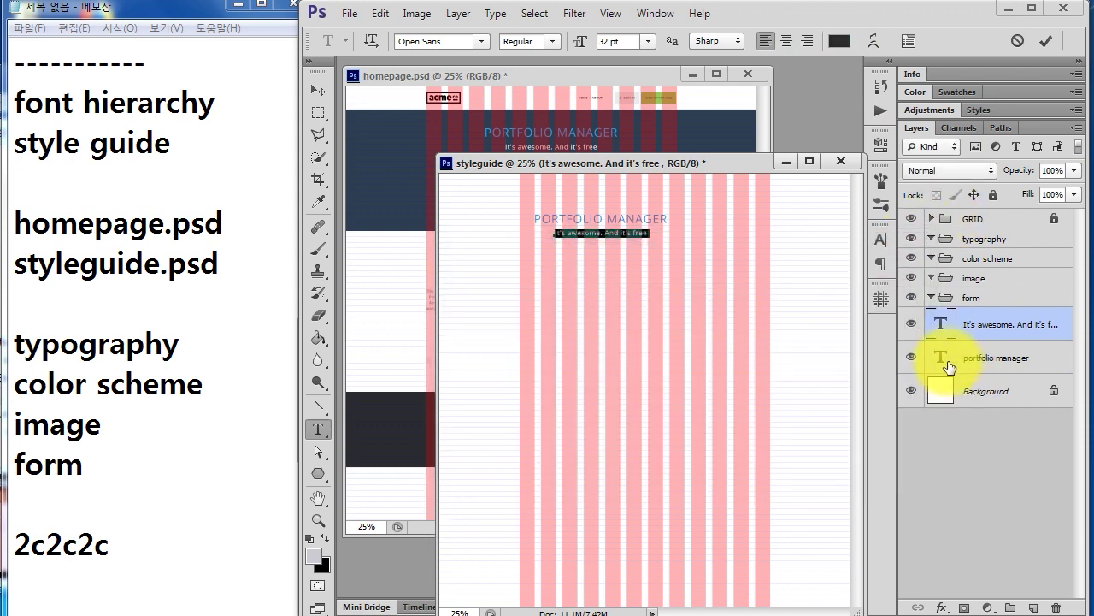
pyautogui.click(951, 368)
# - Move both text layers into the typography group and align their left edges
pyautogui.press('v')
pyautogui.keyDown('shift'); pyautogui.click(991, 358); pyautogui.keyUp('shift')
pyautogui.moveTo(997, 349); pyautogui.dragTo(985, 241)
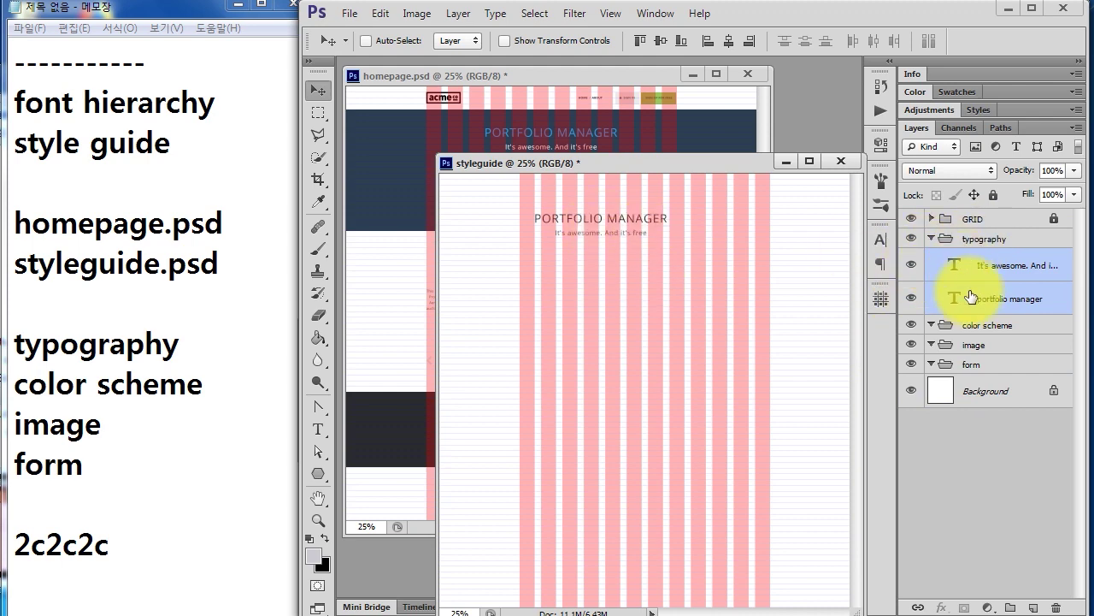
pyautogui.keyDown('ctrl'); pyautogui.click(984, 394); pyautogui.keyUp('ctrl')
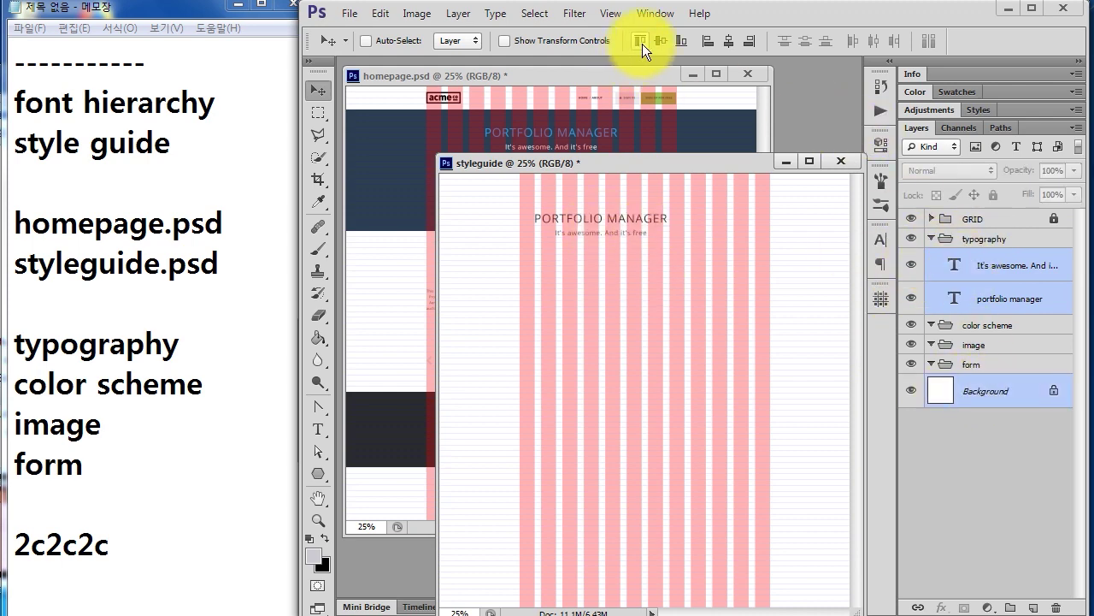
pyautogui.click(714, 41)
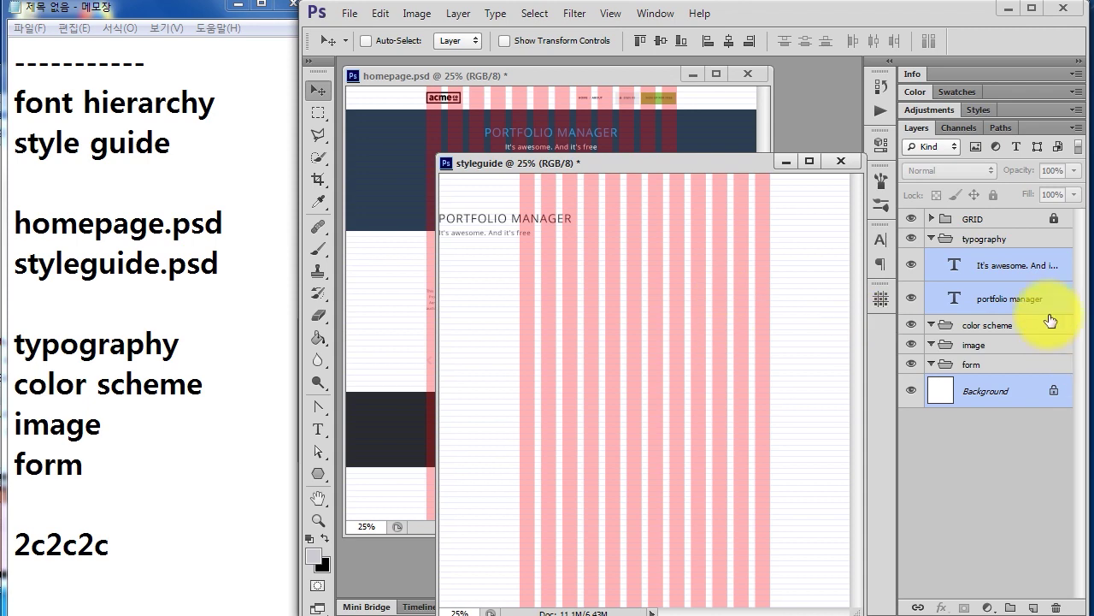
# - Zoom in and arrange the styleguide window beside the homepage design
pyautogui.hotkey('ctrl', '+')
pyautogui.hotkey('ctrl', '+')
pyautogui.hotkey('ctrl', '+')
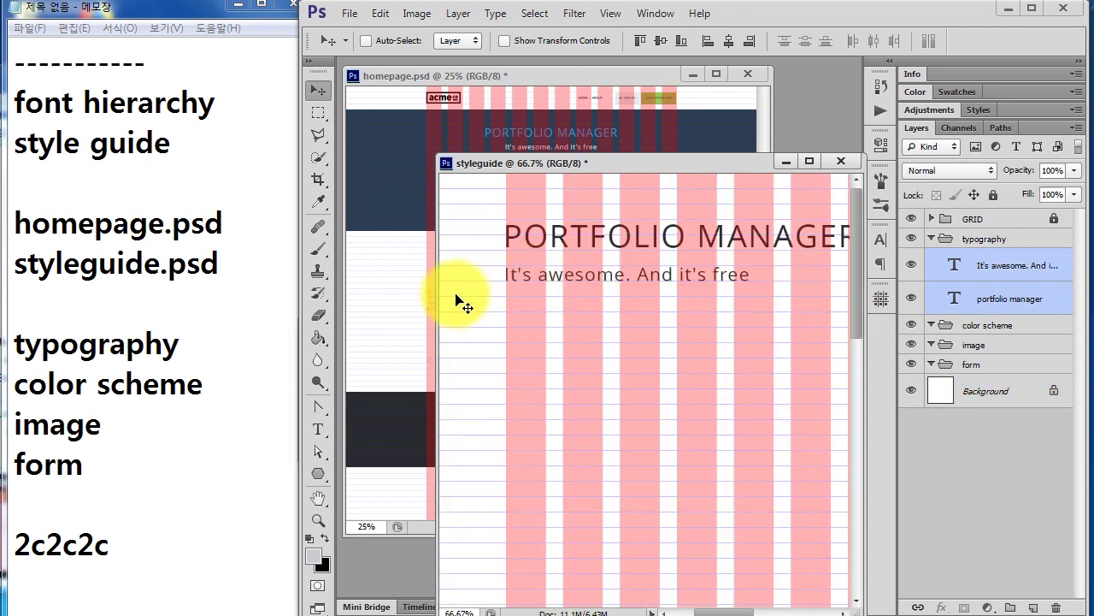
pyautogui.moveTo(439, 288); pyautogui.dragTo(366, 289)
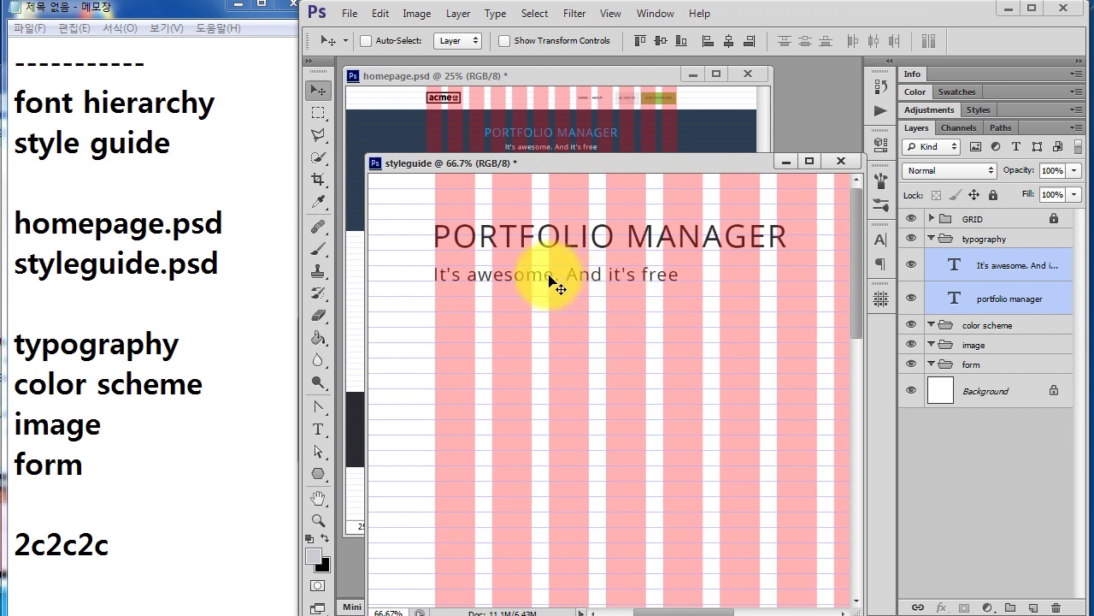
pyautogui.moveTo(470, 165); pyautogui.dragTo(708, 145)
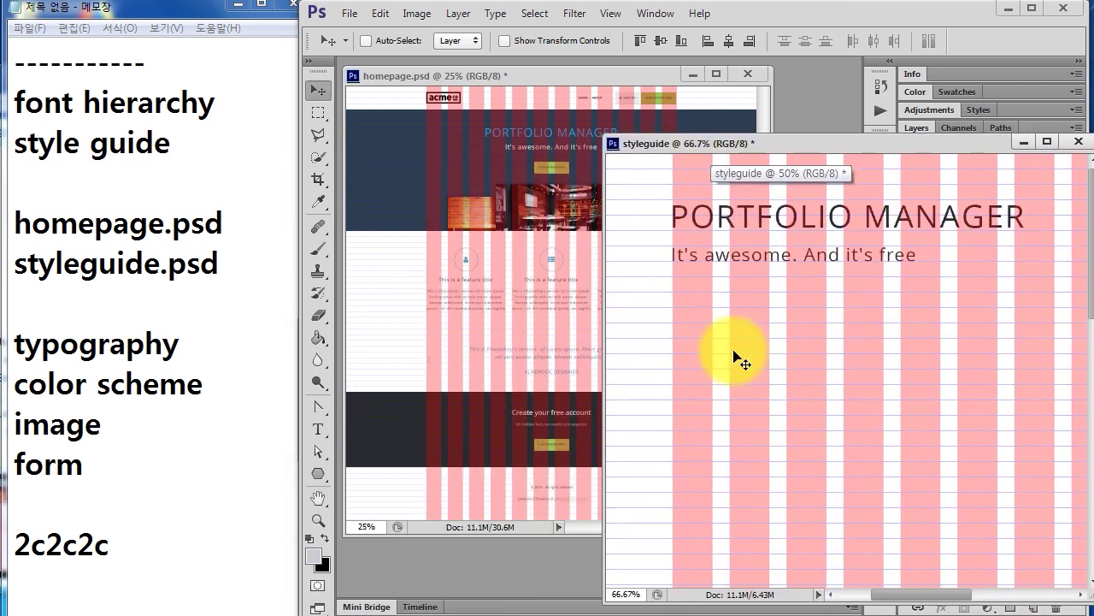
pyautogui.moveTo(534, 141); pyautogui.dragTo(537, 145)
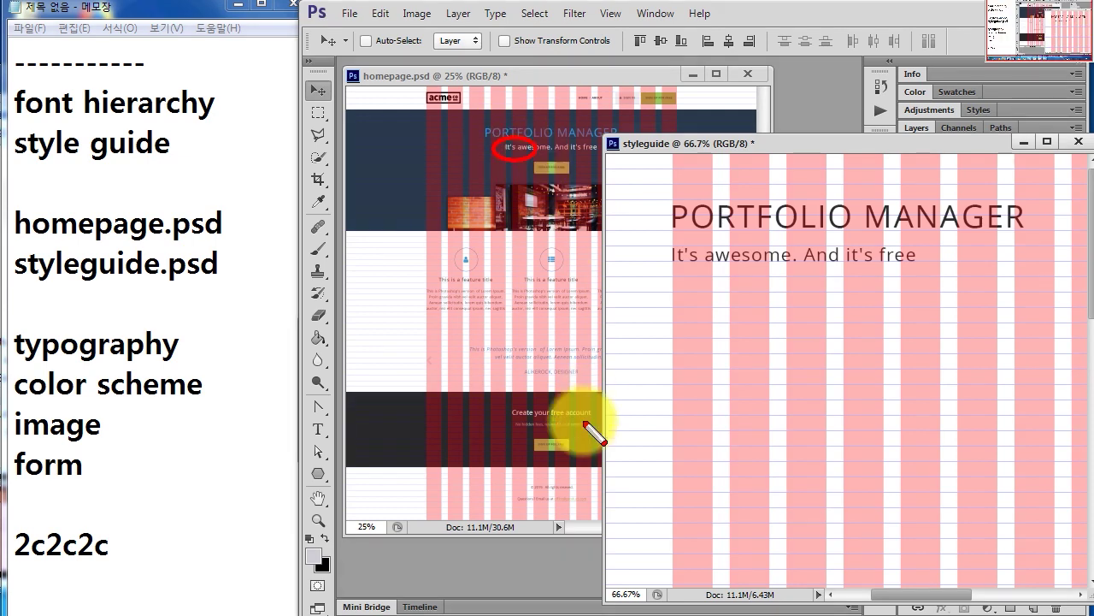
pyautogui.moveTo(505, 406); pyautogui.dragTo(548, 404)
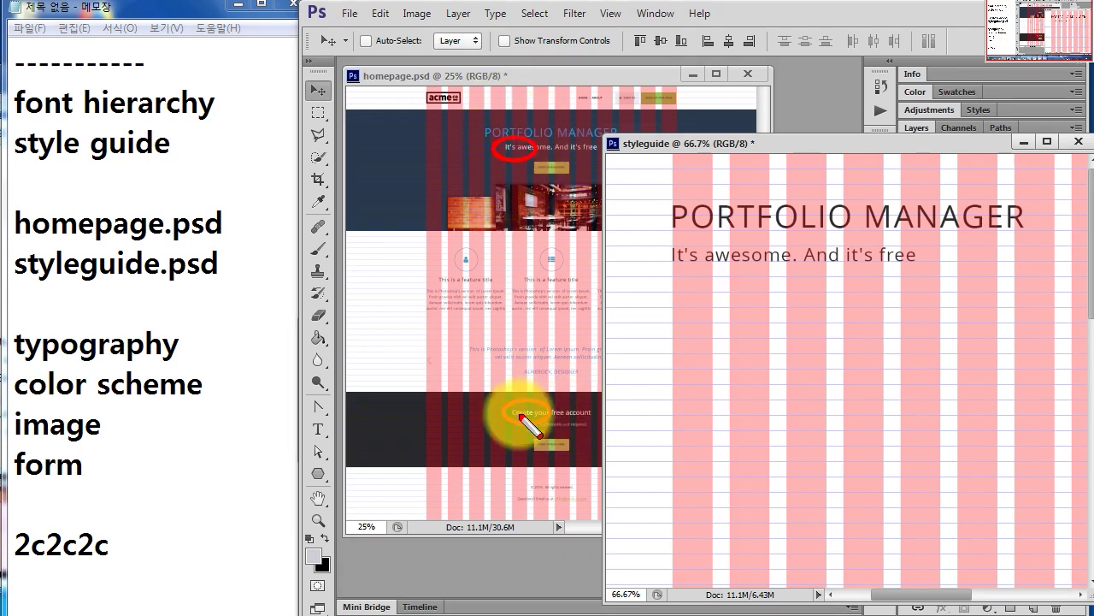
# - Check the homepage tagline's and 'Create your free account' heading's type size (32 pt)
pyautogui.press('Escape')
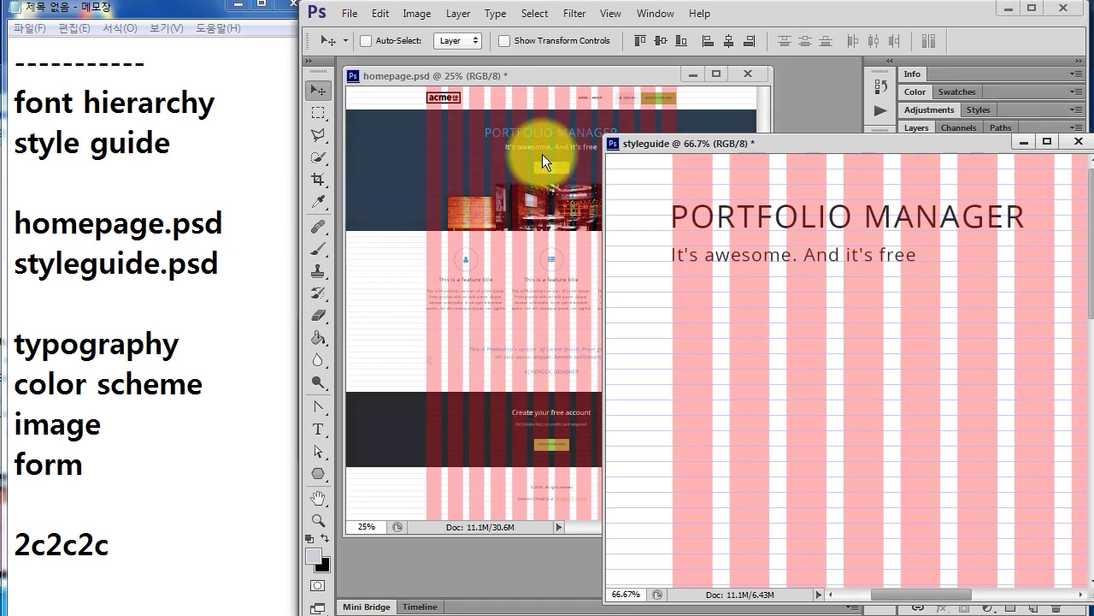
pyautogui.click(320, 436)
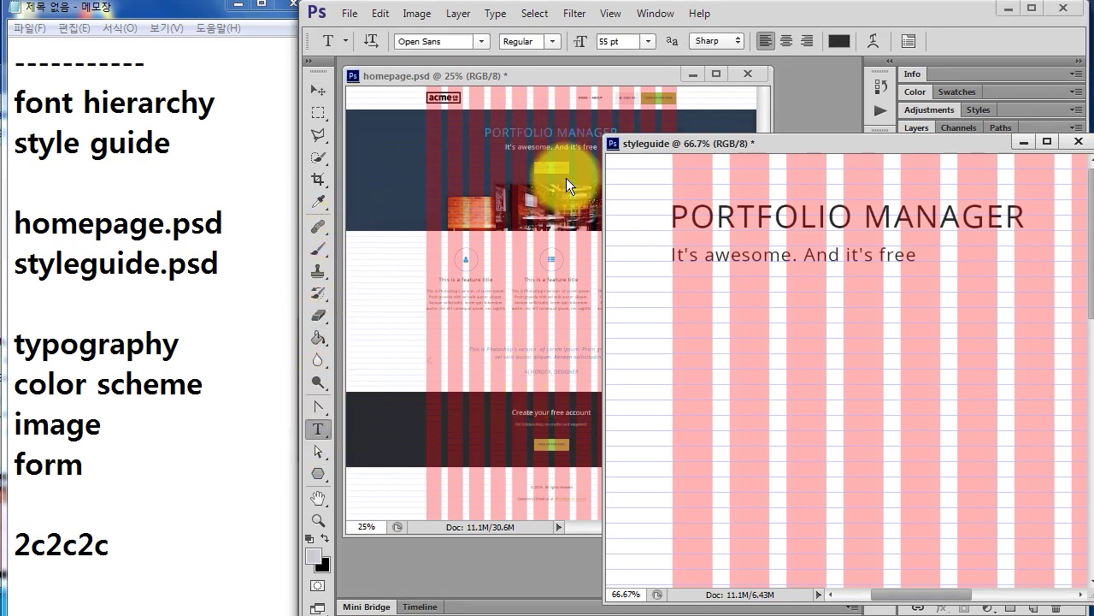
pyautogui.click(524, 145)
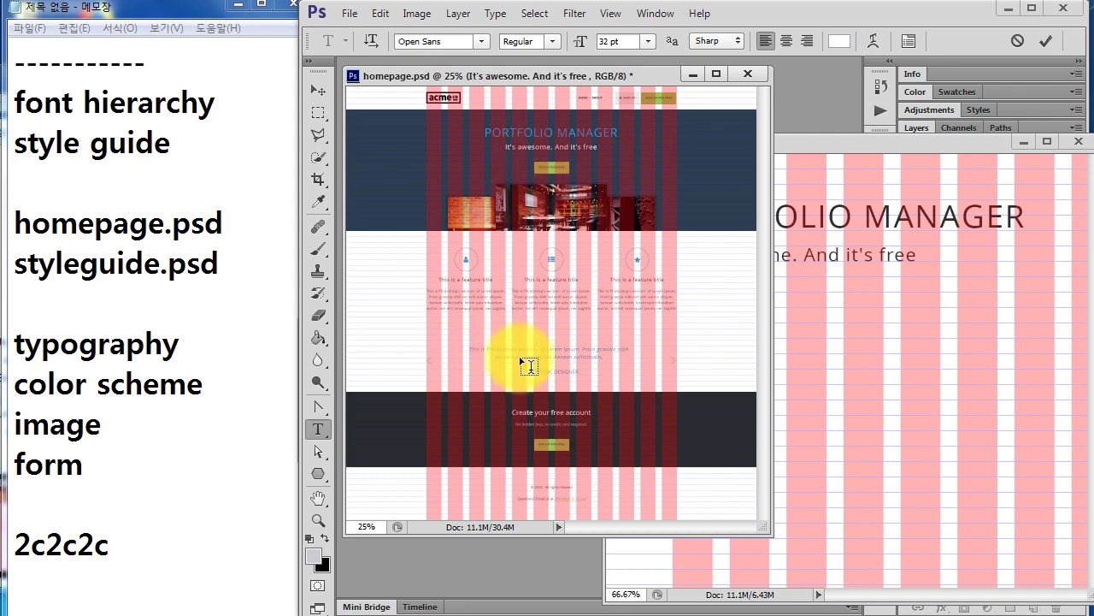
pyautogui.click(525, 412)
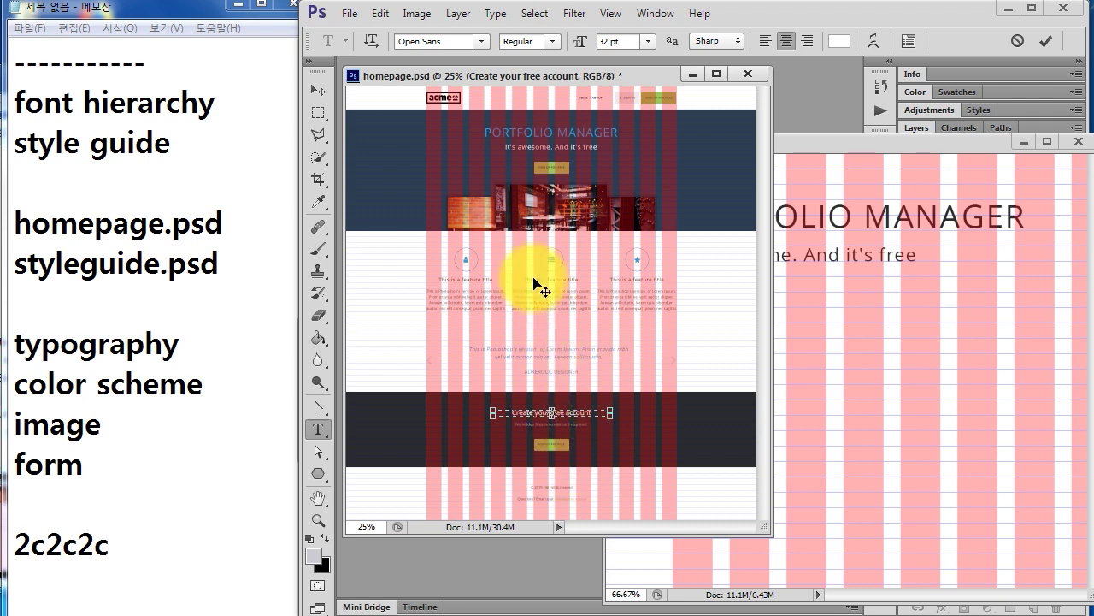
# - Bring the styleguide window forward, reposition it, and select its tagline layer in the typography group
pyautogui.click(860, 144)
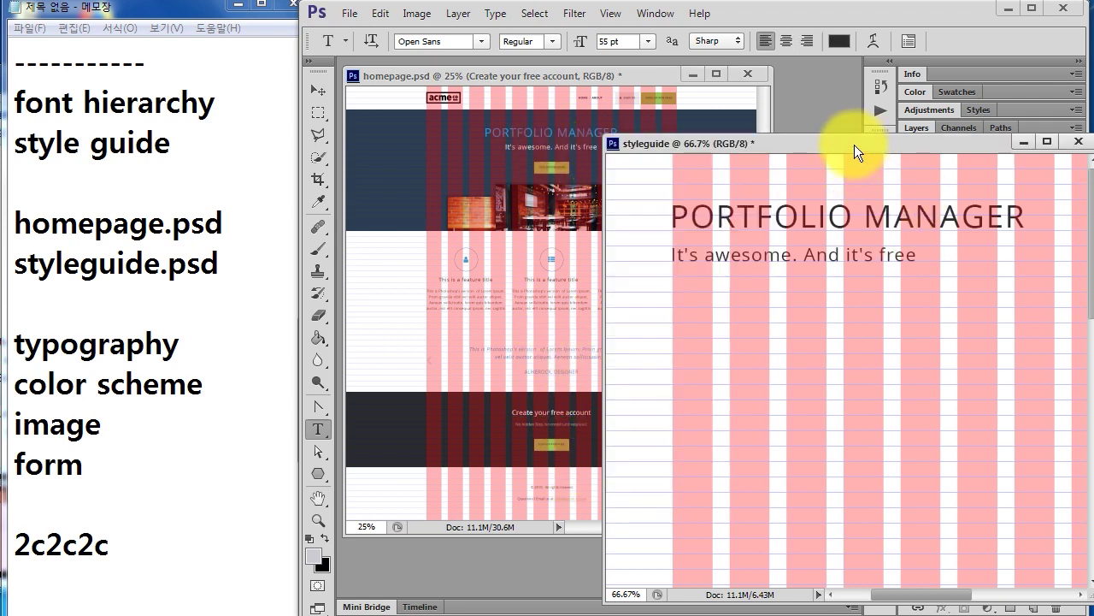
pyautogui.moveTo(854, 144); pyautogui.dragTo(810, 138)
pyautogui.click(845, 224)
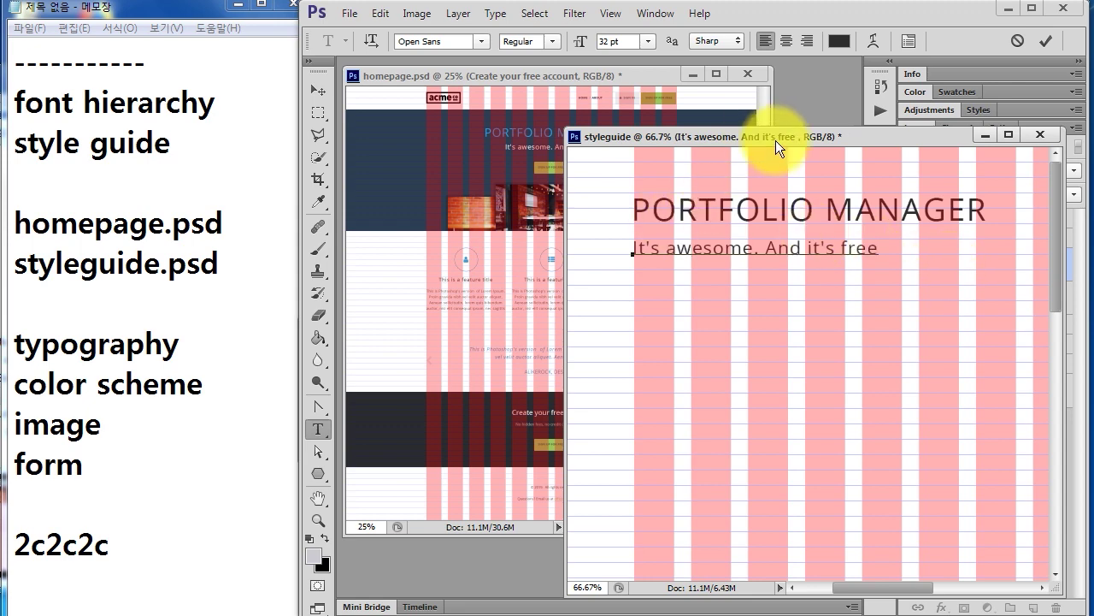
pyautogui.moveTo(775, 141); pyautogui.dragTo(658, 138)
pyautogui.moveTo(819, 138); pyautogui.dragTo(745, 138)
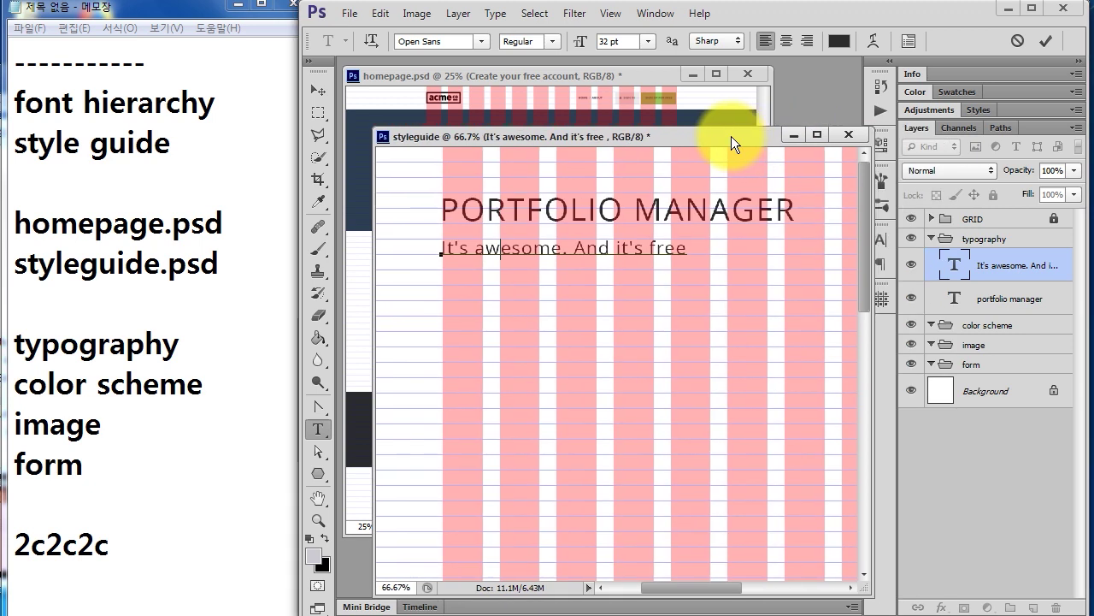
pyautogui.moveTo(870, 237); pyautogui.dragTo(919, 229)
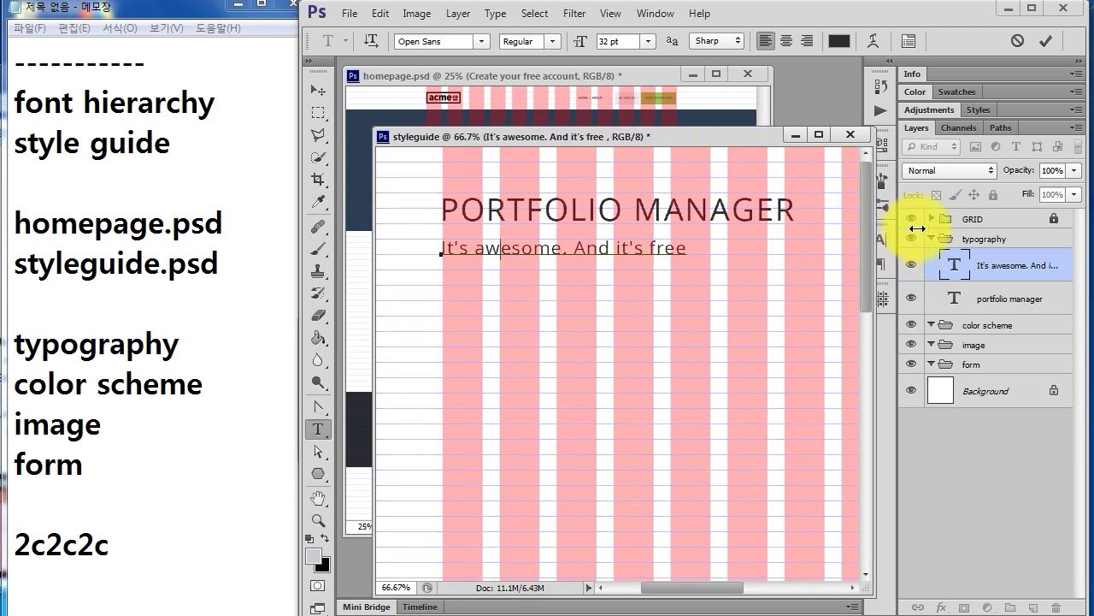
pyautogui.click(984, 239)
pyautogui.click(1003, 275)
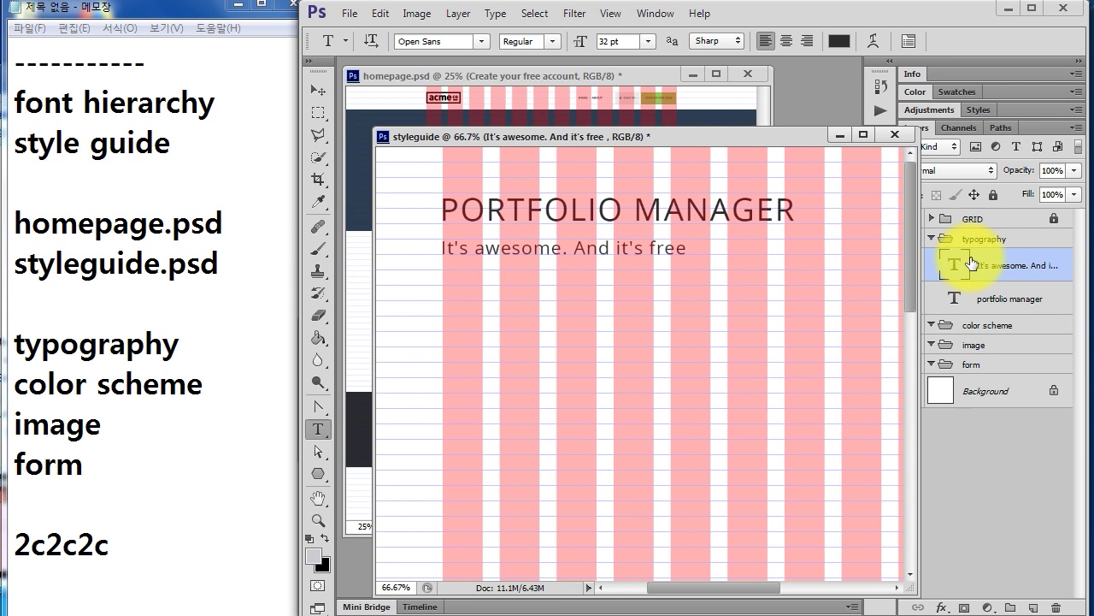
# - Replace the tagline text with the subtitle label and commit it
pyautogui.press('v')
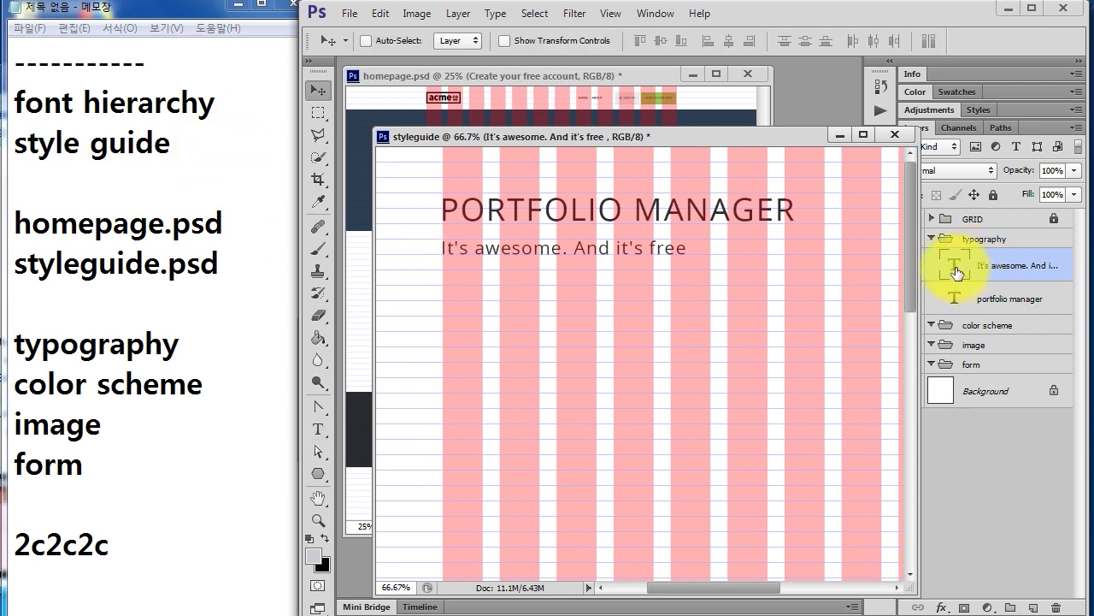
pyautogui.doubleClick(955, 272)
pyautogui.write('su')
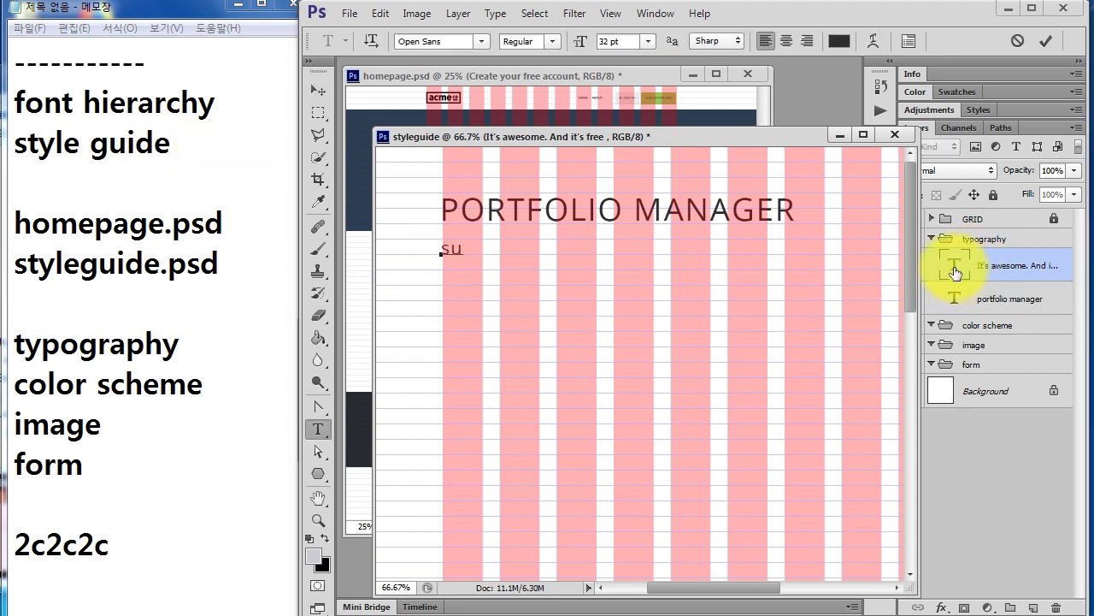
pyautogui.write('ub')
pyautogui.press('BackSpace')
pyautogui.press('BackSpace')
pyautogui.press('BackSpace')
pyautogui.write('op')
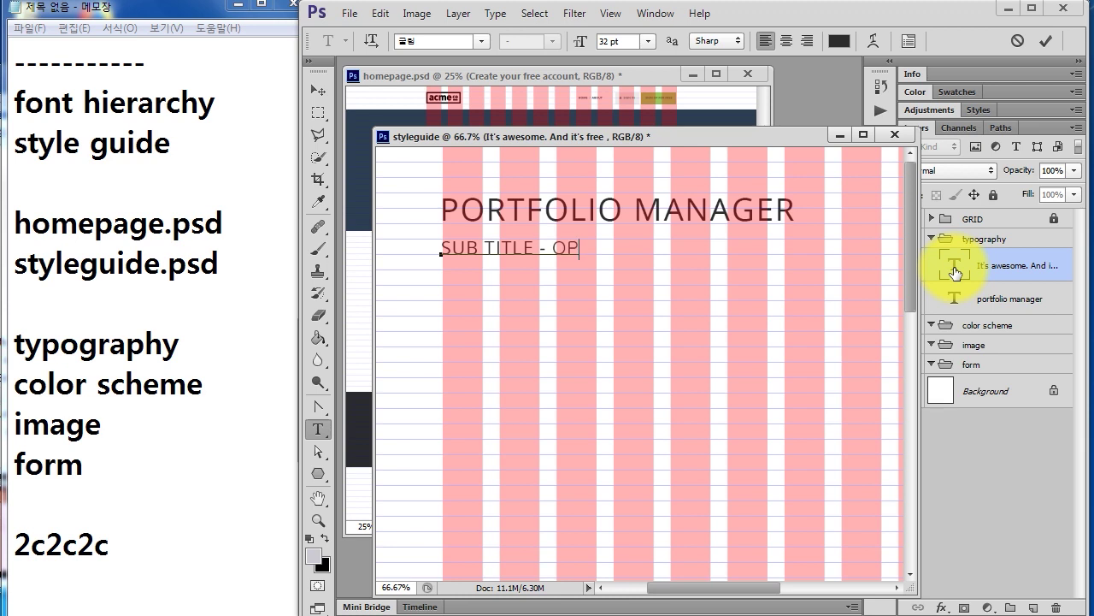
pyautogui.write('as')
pyautogui.press('BackSpace')
pyautogui.press('BackSpace')
pyautogui.press('BackSpace')
pyautogui.write('ans')
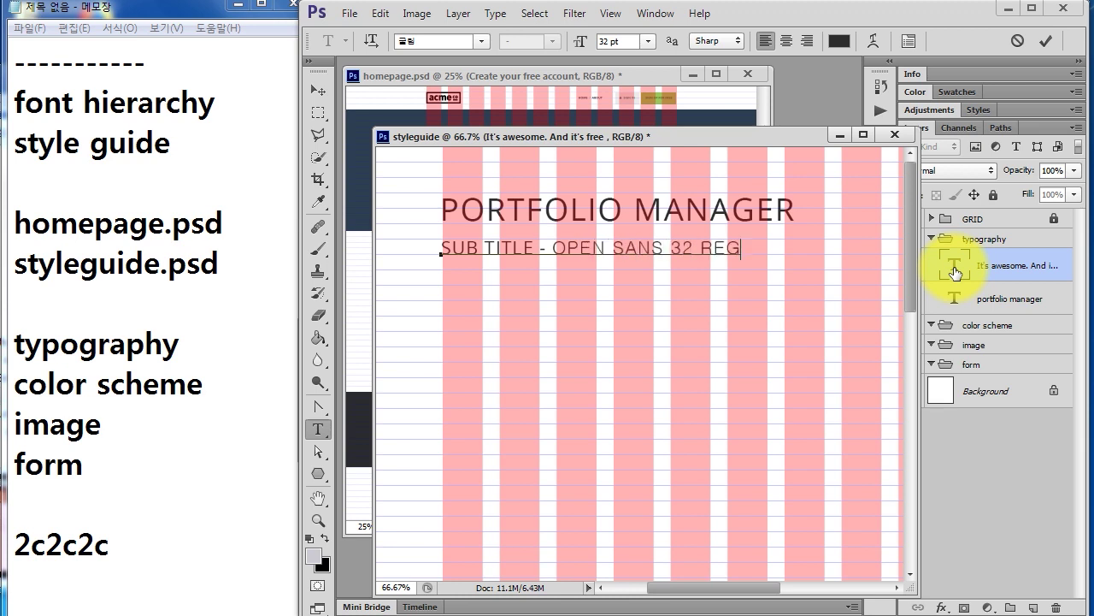
pyautogui.doubleClick(954, 265)
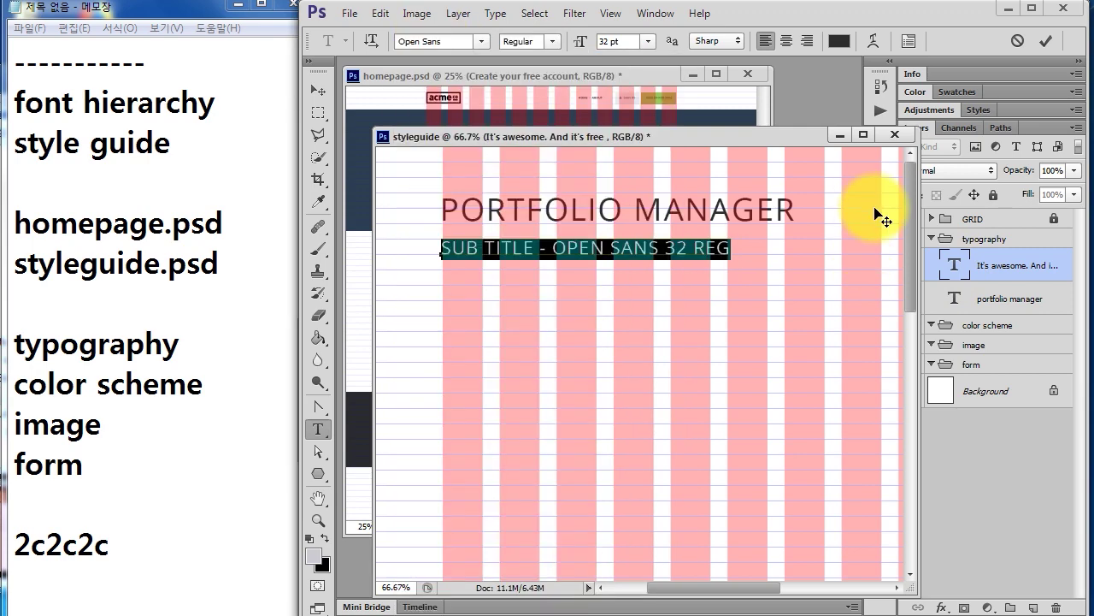
pyautogui.hotkey('ctrl', 'Return')
# - Retype the subtitle in sentence case, set it in Open Sans, and view at 100%
pyautogui.doubleClick(955, 265)
pyautogui.hotkey('ctrl', 't')
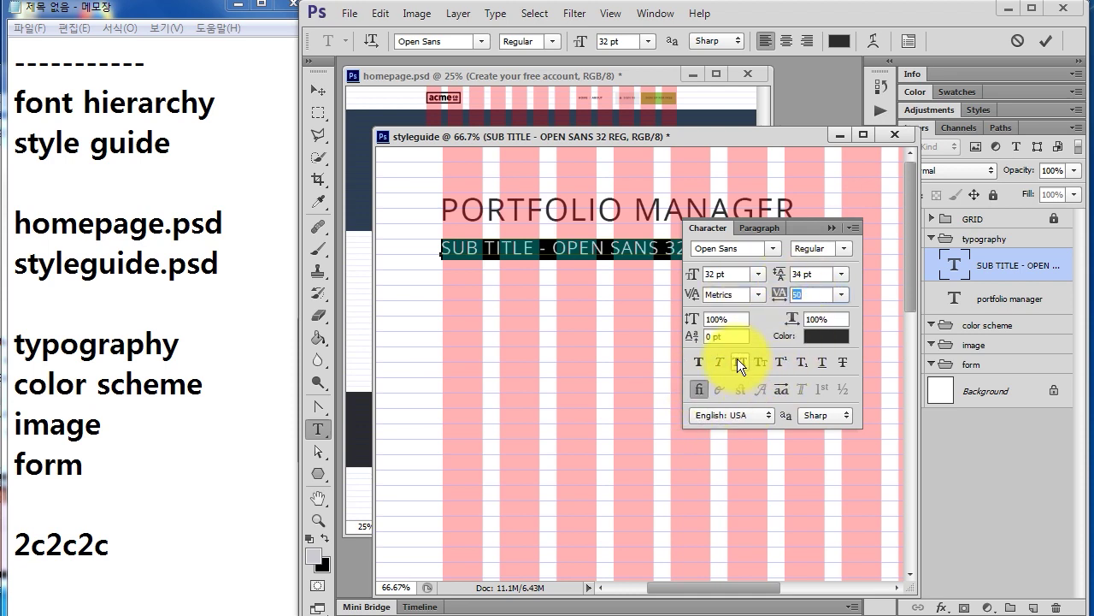
pyautogui.click(840, 227)
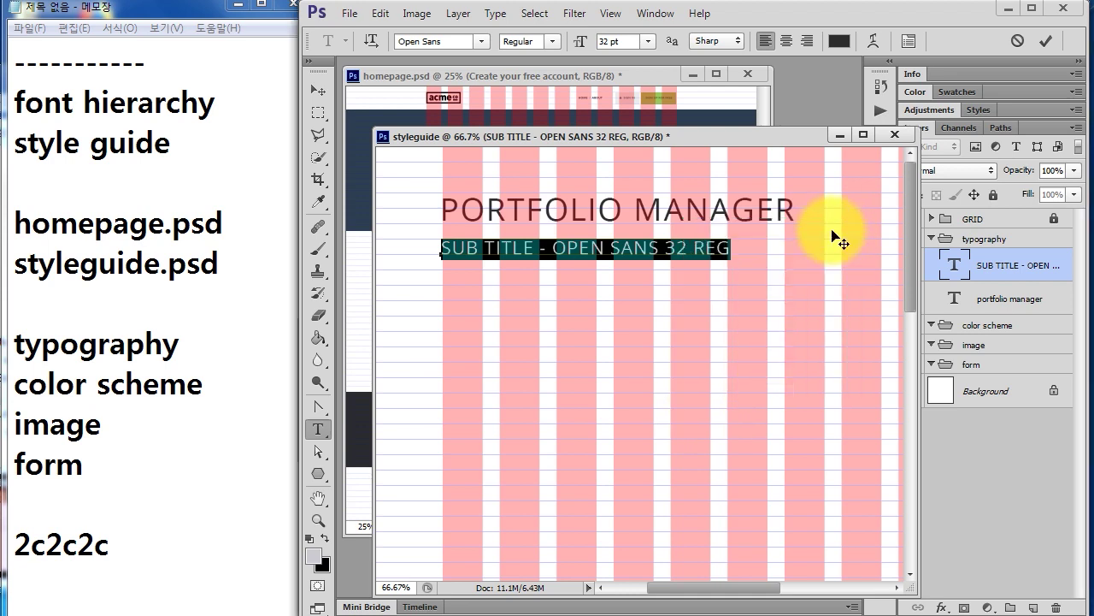
pyautogui.click(949, 265)
pyautogui.doubleClick(949, 265)
pyautogui.write('Sub title - open sans 32 regular')
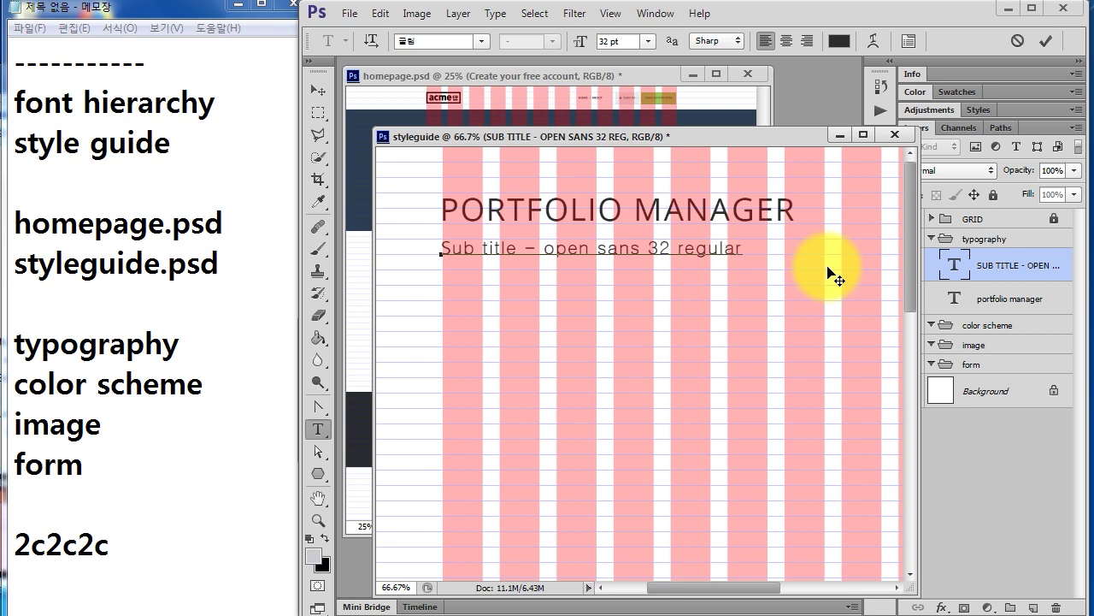
pyautogui.hotkey('ctrl', 'a')
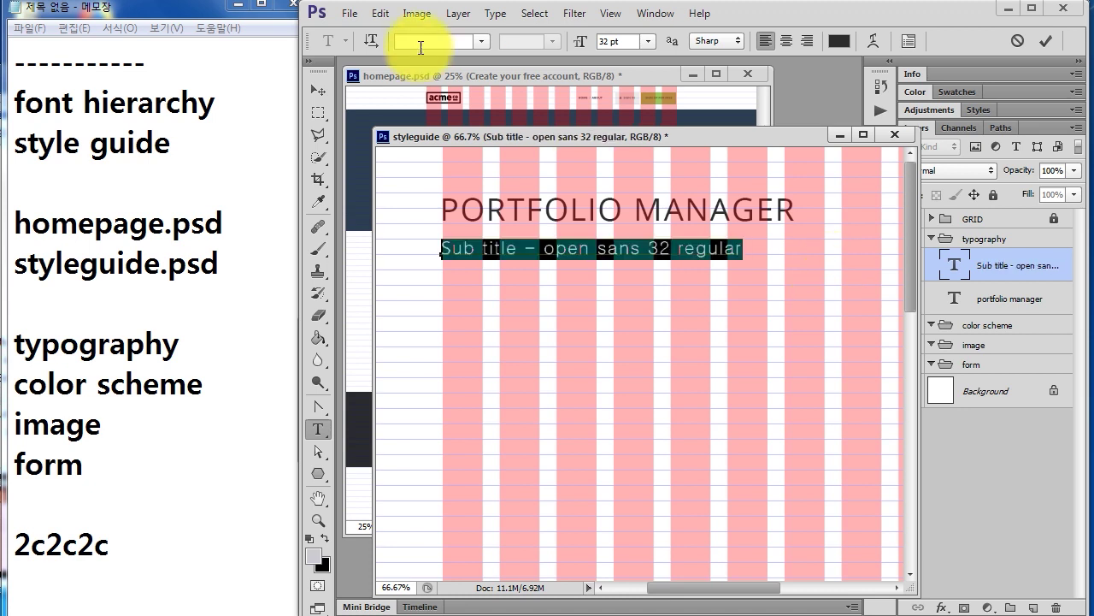
pyautogui.click(422, 43)
pyautogui.write('Open Sans')
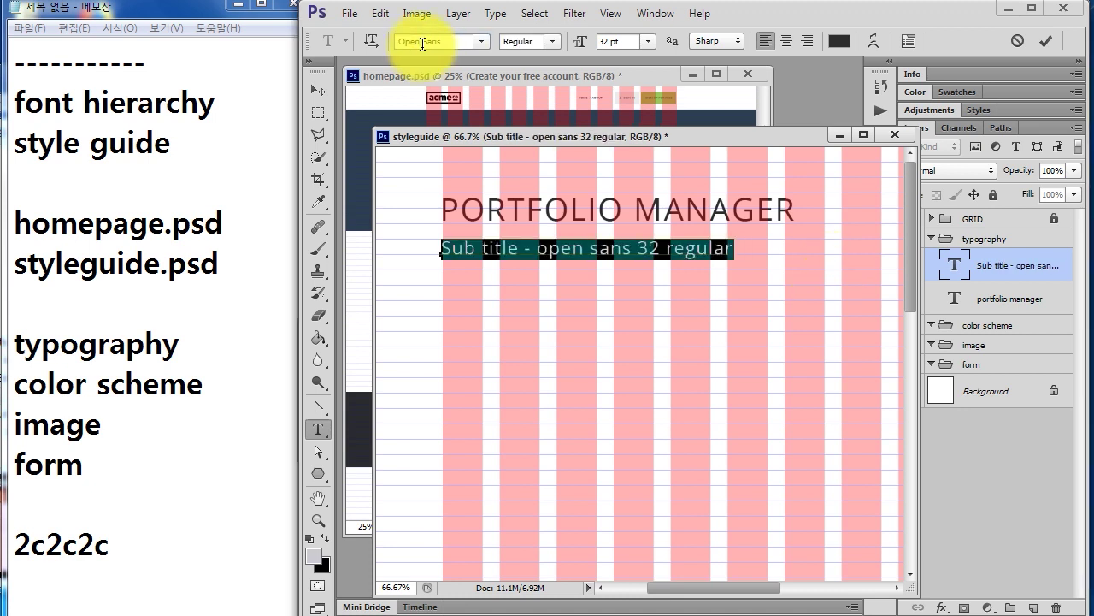
pyautogui.click(949, 268)
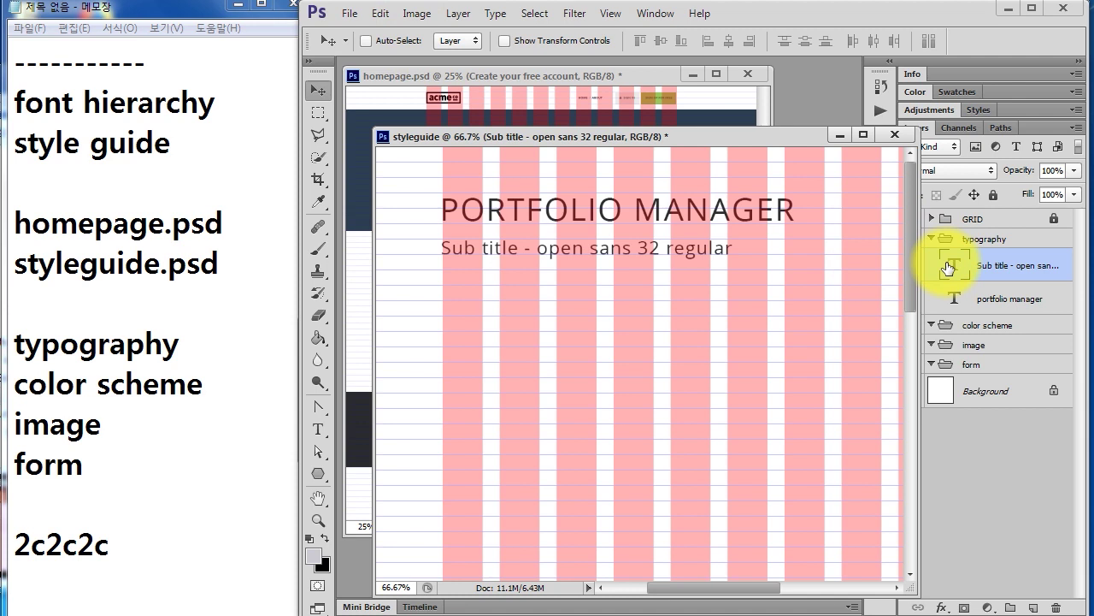
pyautogui.hotkey('ctrl', '1')
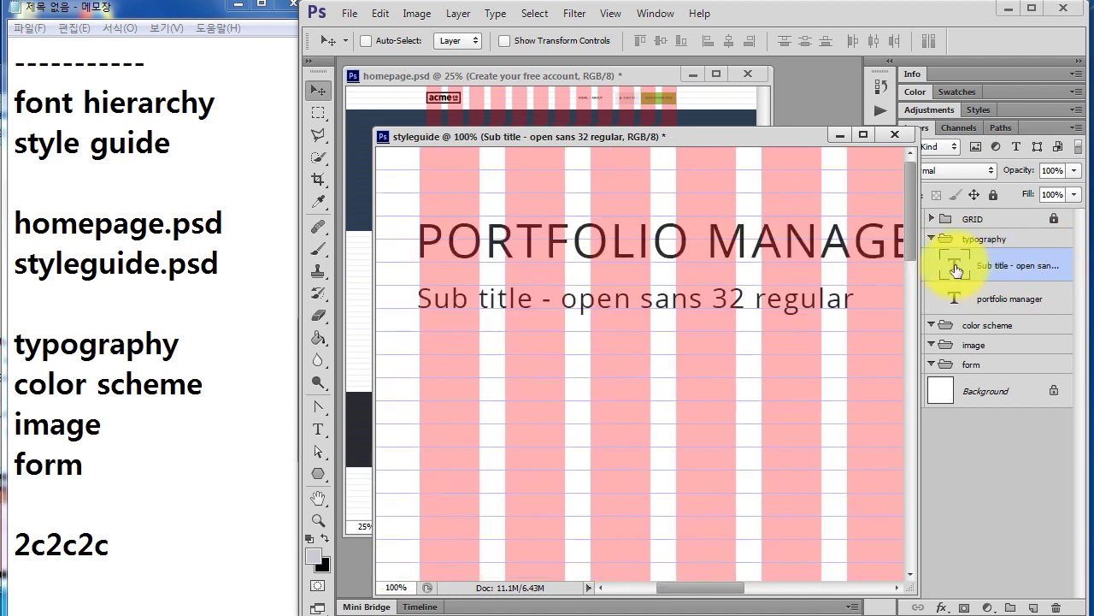
# - Replace the PORTFOLIO MANAGER heading with 'BIG TITLE - OPEN SANS REG 55' and commit it
pyautogui.doubleClick(957, 295)
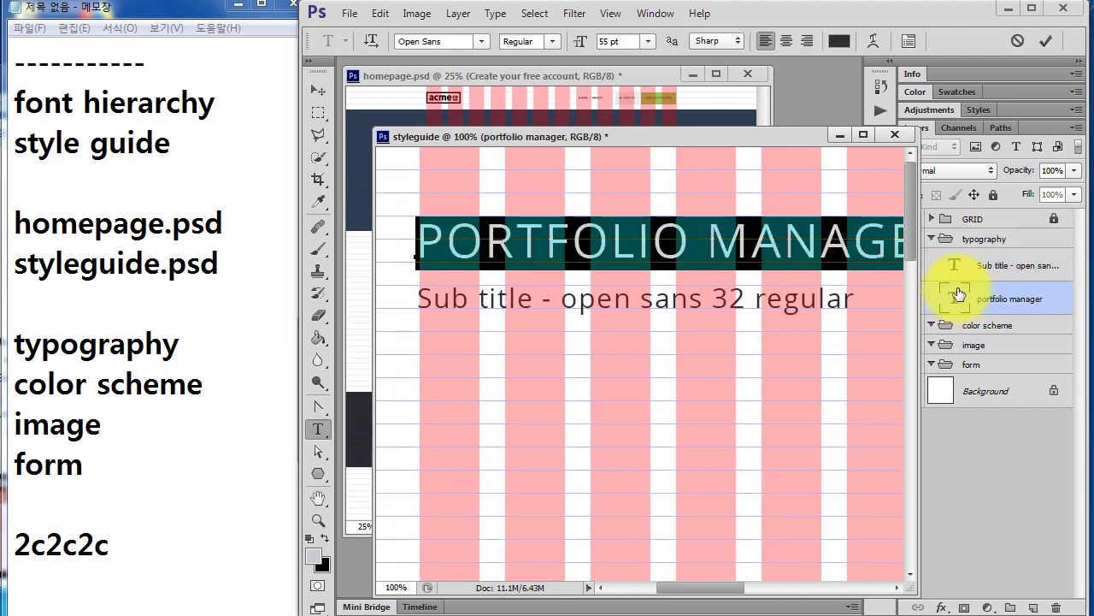
pyautogui.write('BI')
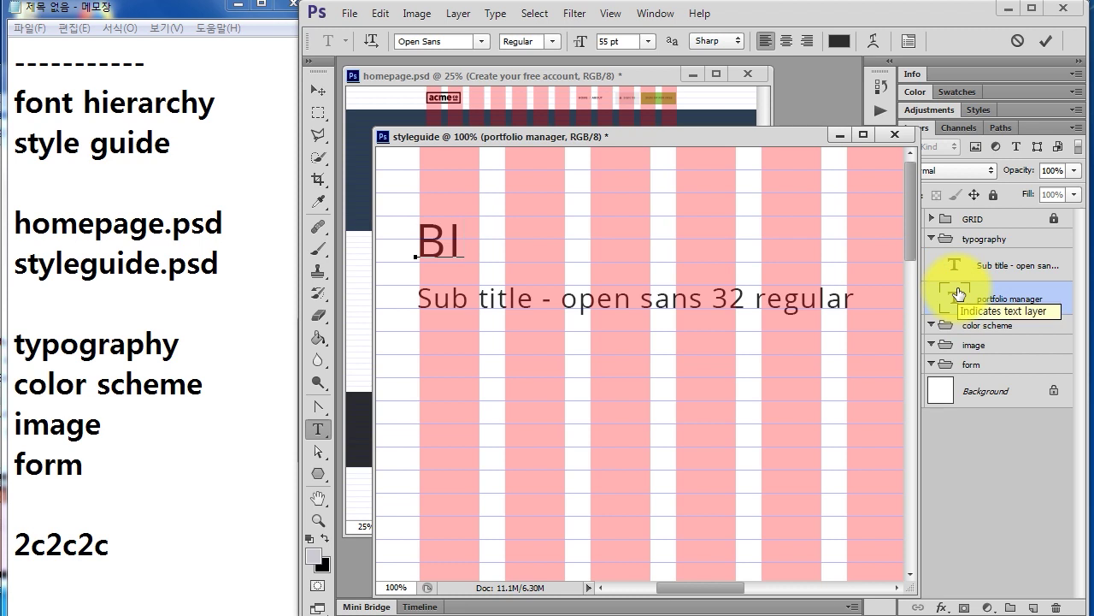
pyautogui.write('G')
pyautogui.press('BackSpace')
pyautogui.write('G')
pyautogui.press('BackSpace')
pyautogui.press('BackSpace')
pyautogui.press('BackSpace')
pyautogui.write('TITLE- ')
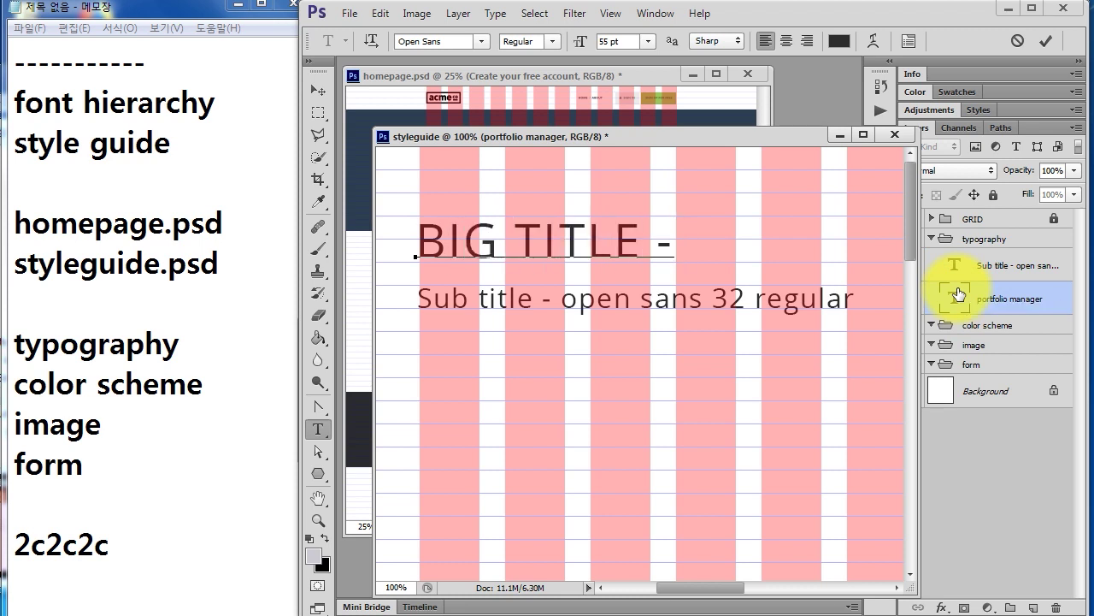
pyautogui.write('OPEN SN')
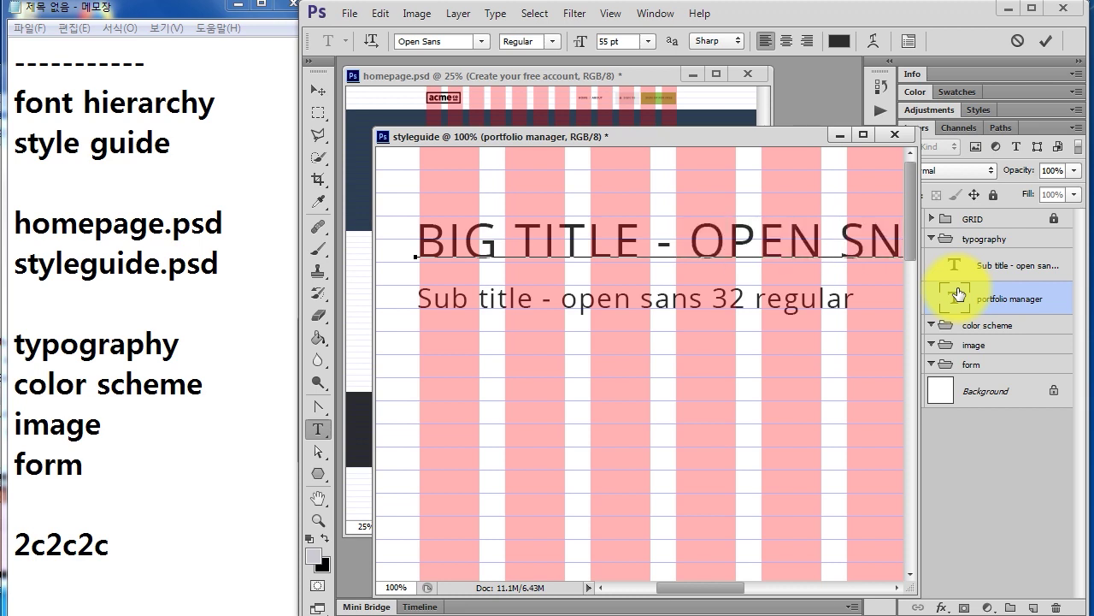
pyautogui.press('BackSpace')
pyautogui.write('A')
pyautogui.hotkey('ctrl', 'Return')
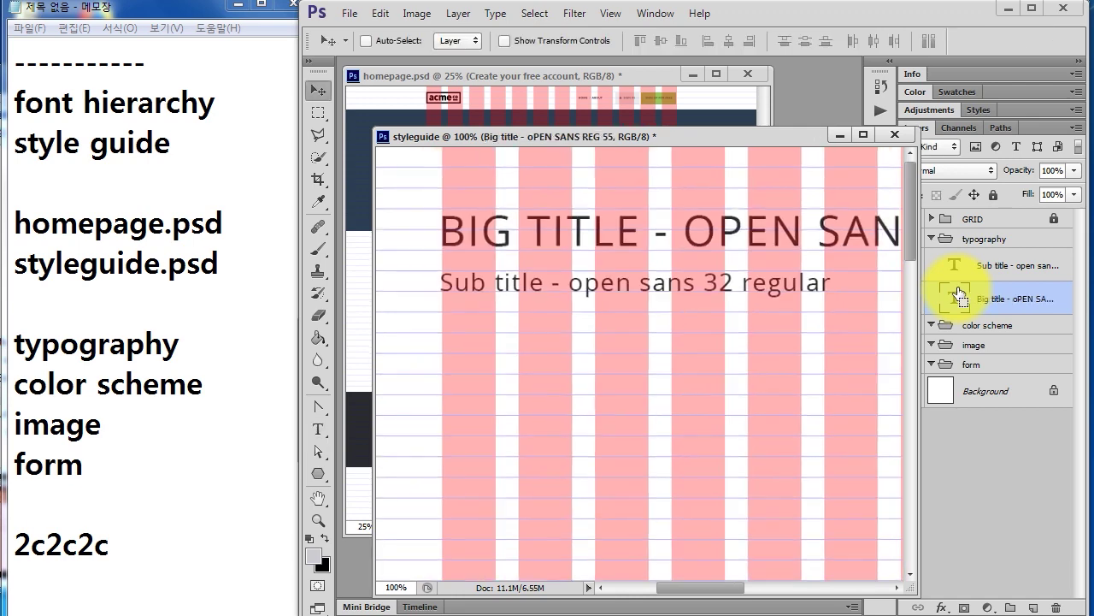
pyautogui.hotkey('ctrl', '-')
pyautogui.hotkey('ctrl', '-')
pyautogui.hotkey('ctrl', '-')
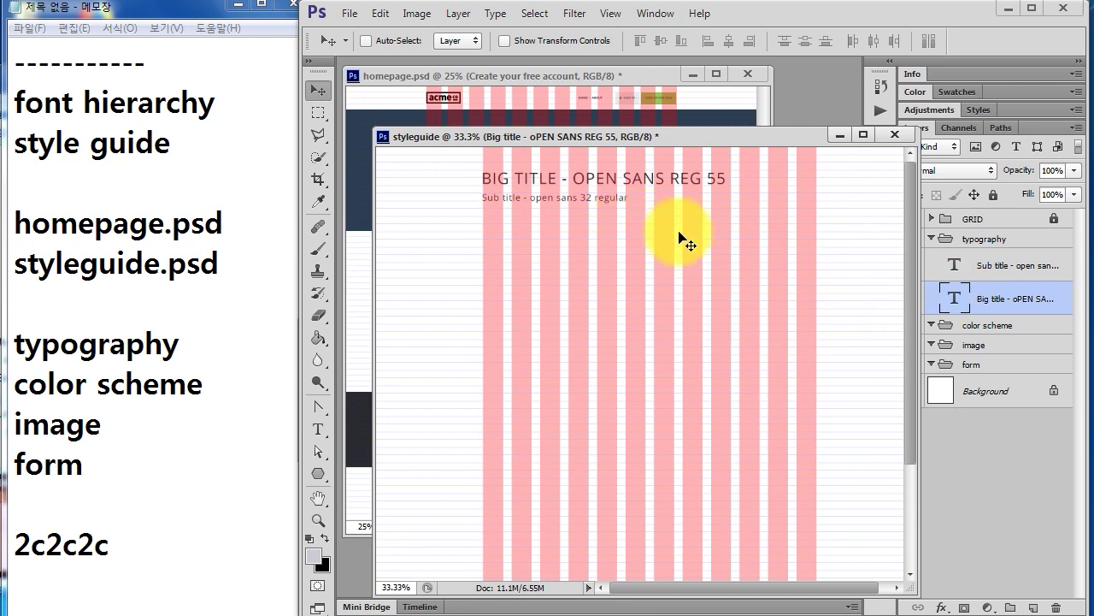
# - Zoom the style guide to 50% and hide the pink GRID column group
pyautogui.hotkey('ctrl', '+')
pyautogui.click(911, 219)
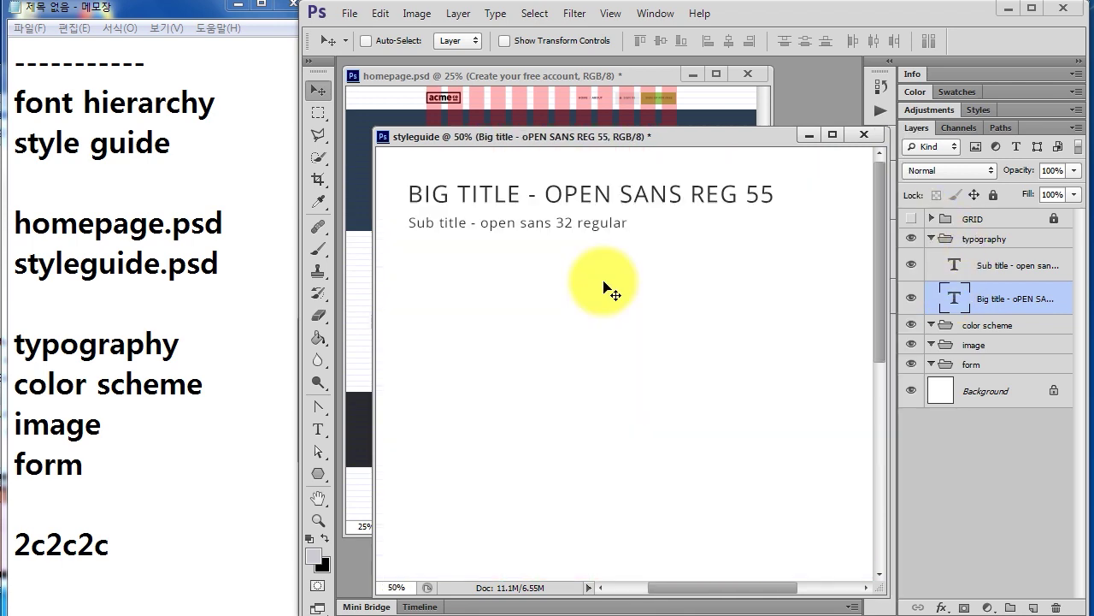
pyautogui.moveTo(958, 298)
pyautogui.mouseDown()
pyautogui.moveTo(218, 152)
pyautogui.moveTo(946, 299)
pyautogui.mouseUp()
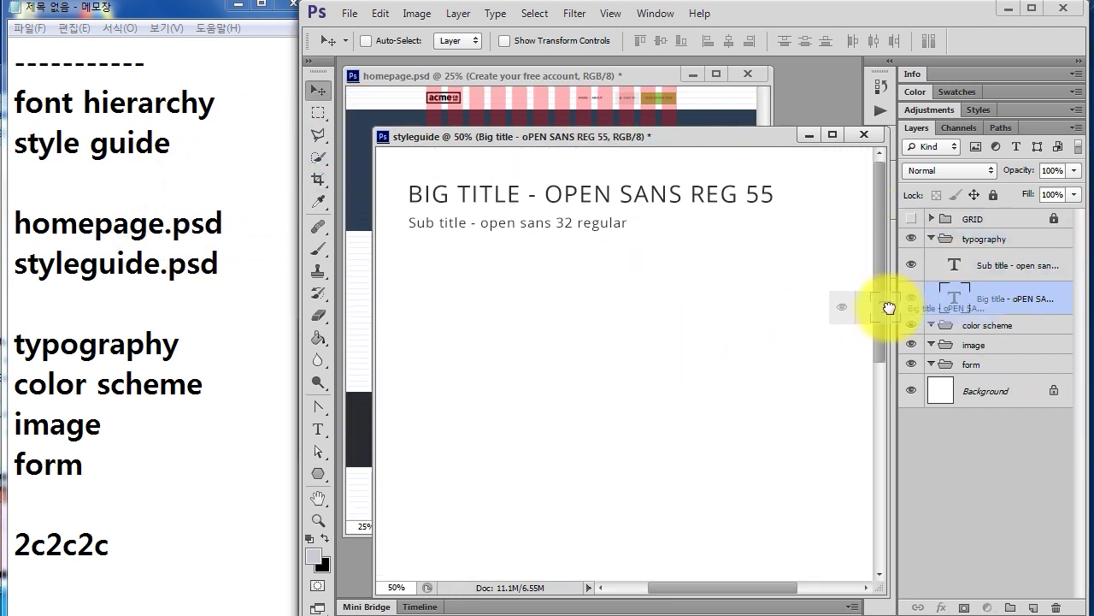
# - Copy the homepage's 'This is a feature title' layer into the style guide below the subtitle
pyautogui.moveTo(436, 137); pyautogui.dragTo(666, 143)
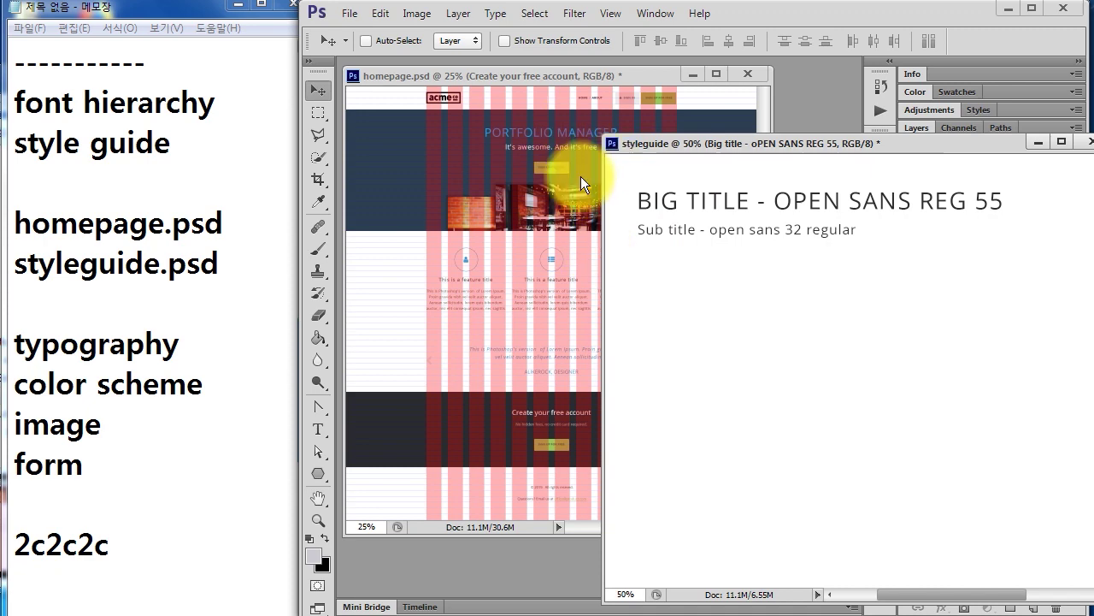
pyautogui.moveTo(471, 272); pyautogui.dragTo(513, 289)
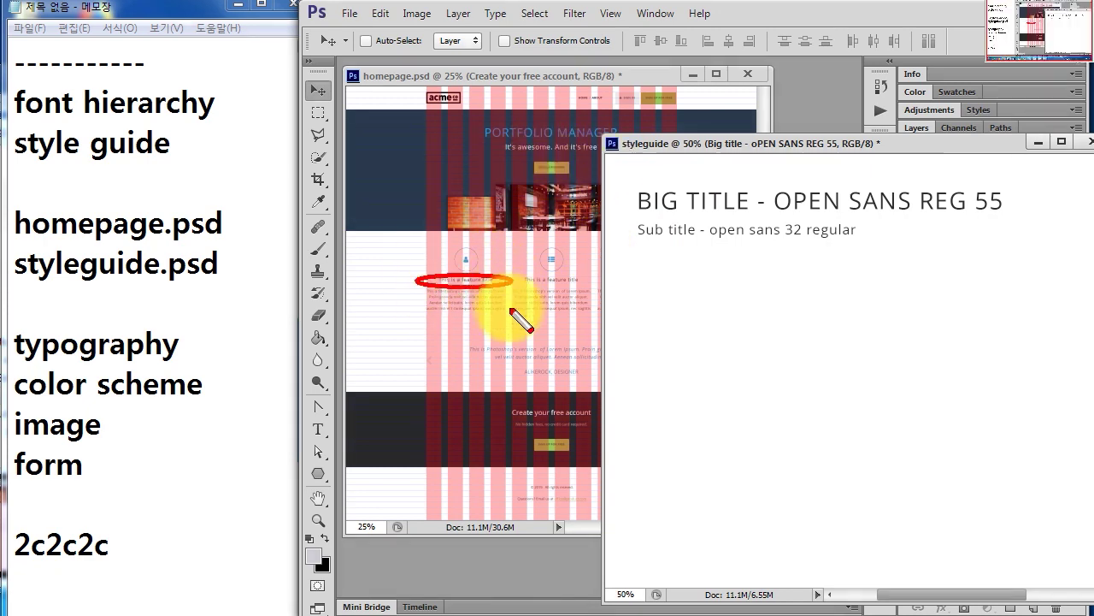
pyautogui.press('Escape')
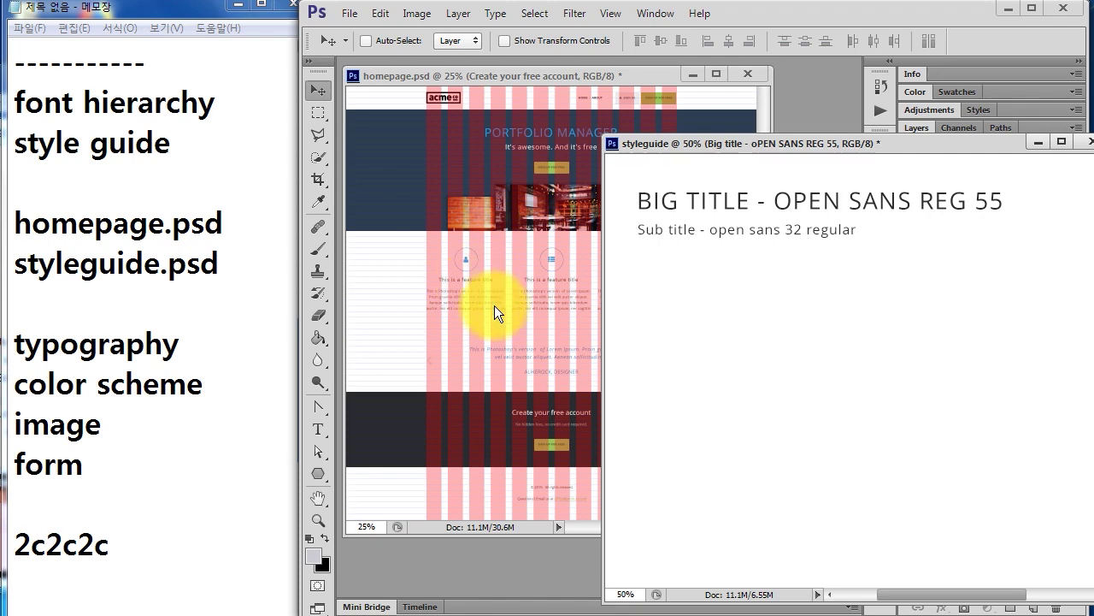
pyautogui.click(476, 282)
pyautogui.keyDown('ctrl'); pyautogui.keyDown('space'); pyautogui.click(472, 278); pyautogui.keyUp('space'); pyautogui.keyUp('ctrl')
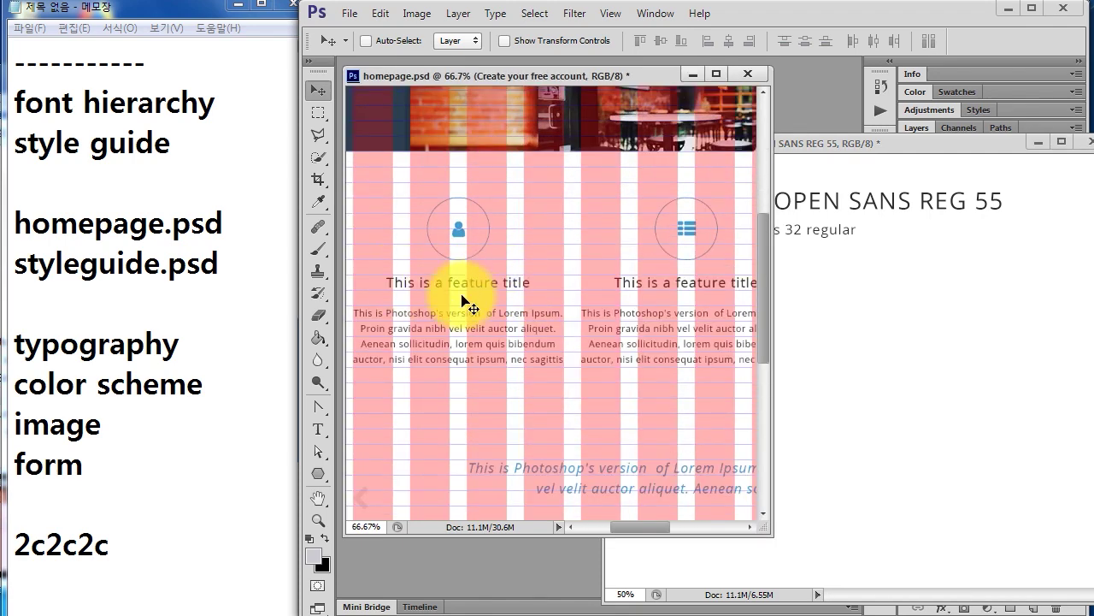
pyautogui.keyDown('ctrl'); pyautogui.click(431, 291); pyautogui.keyUp('ctrl')
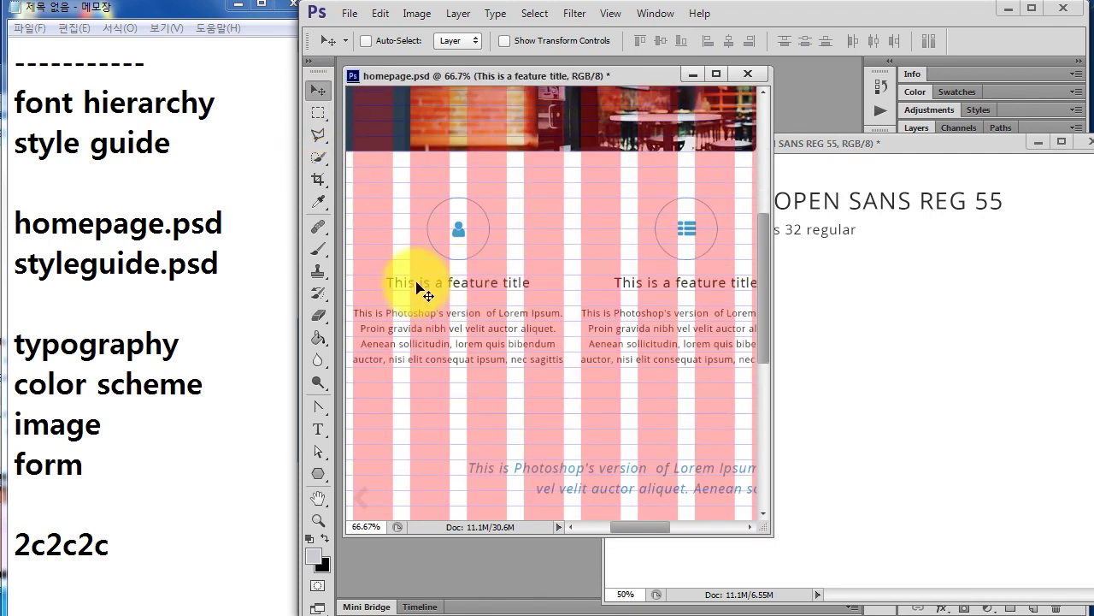
pyautogui.moveTo(459, 289)
pyautogui.mouseDown()
pyautogui.moveTo(956, 333)
pyautogui.moveTo(924, 317)
pyautogui.mouseUp()
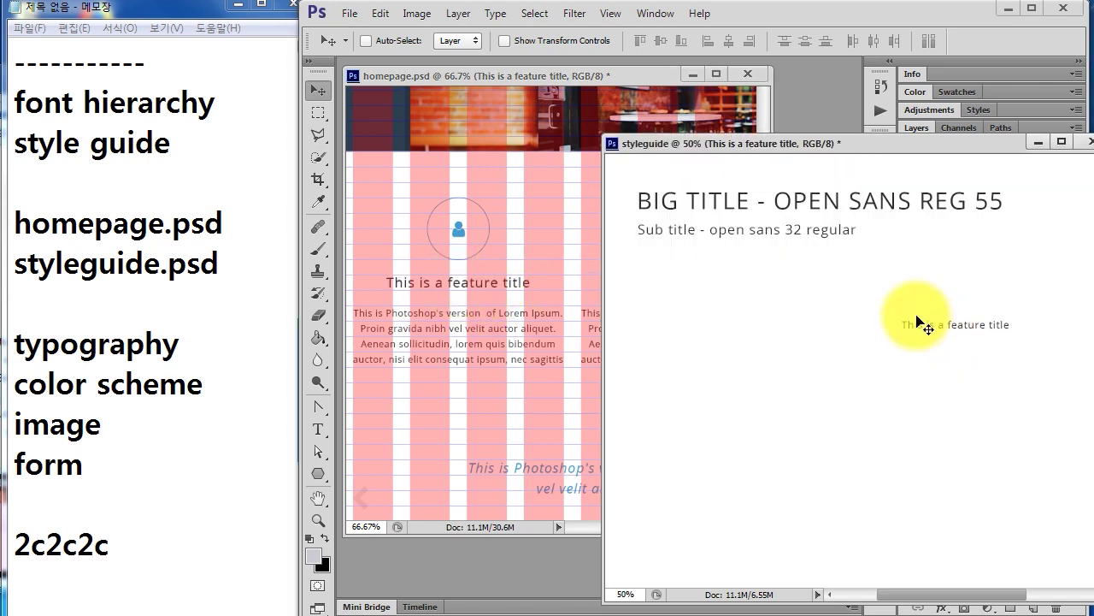
pyautogui.moveTo(797, 144)
pyautogui.mouseDown()
pyautogui.moveTo(470, 147)
pyautogui.moveTo(679, 158)
pyautogui.mouseUp()
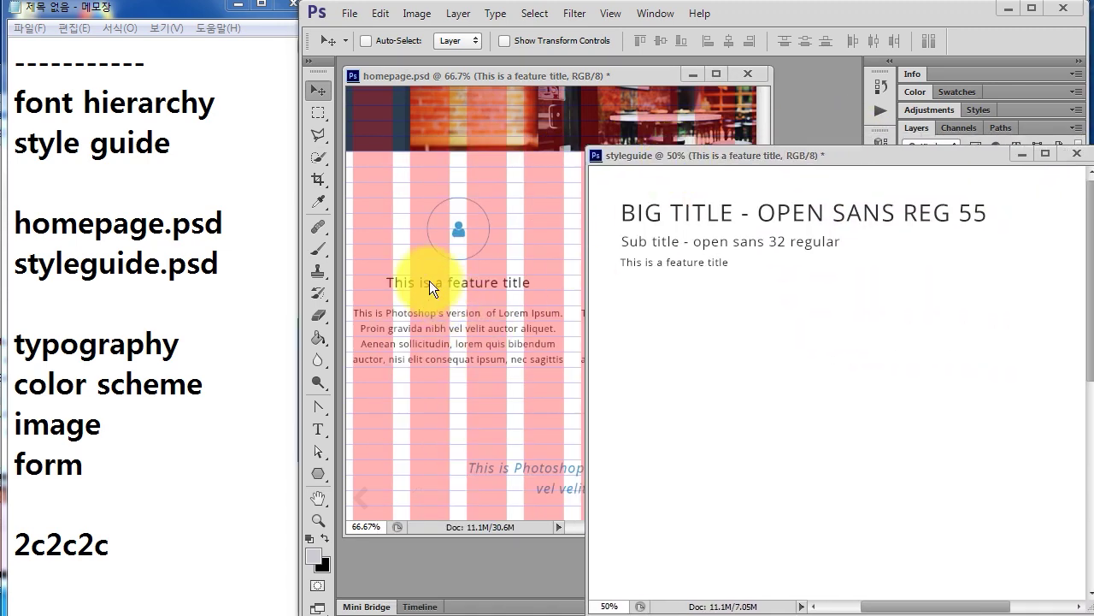
pyautogui.hotkey('ctrl', '2')
pyautogui.moveTo(551, 281); pyautogui.dragTo(554, 295)
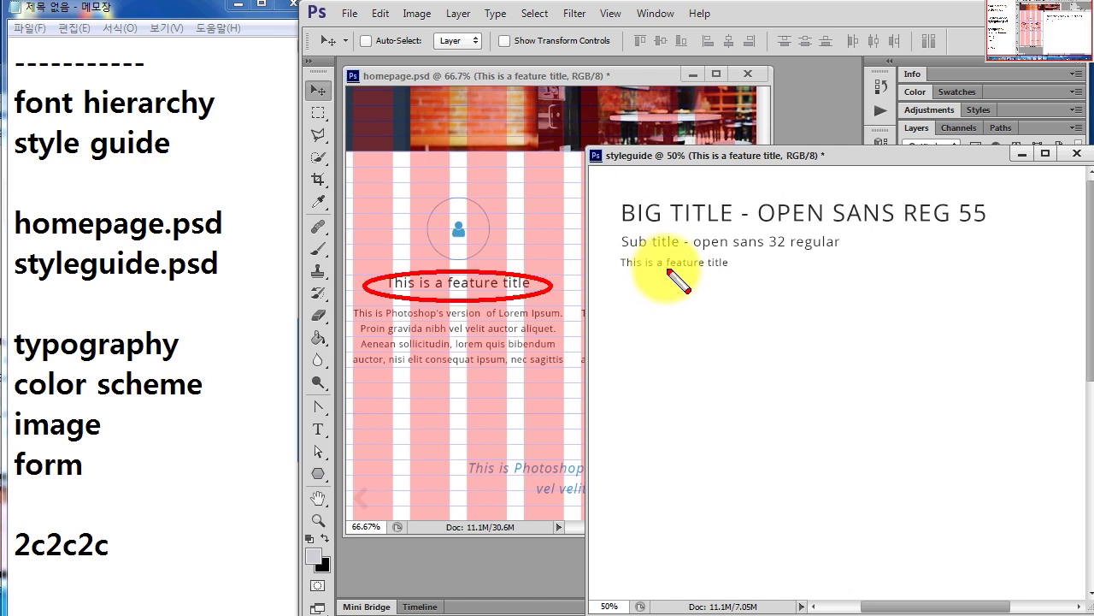
pyautogui.press('Escape')
pyautogui.moveTo(716, 156); pyautogui.dragTo(551, 157)
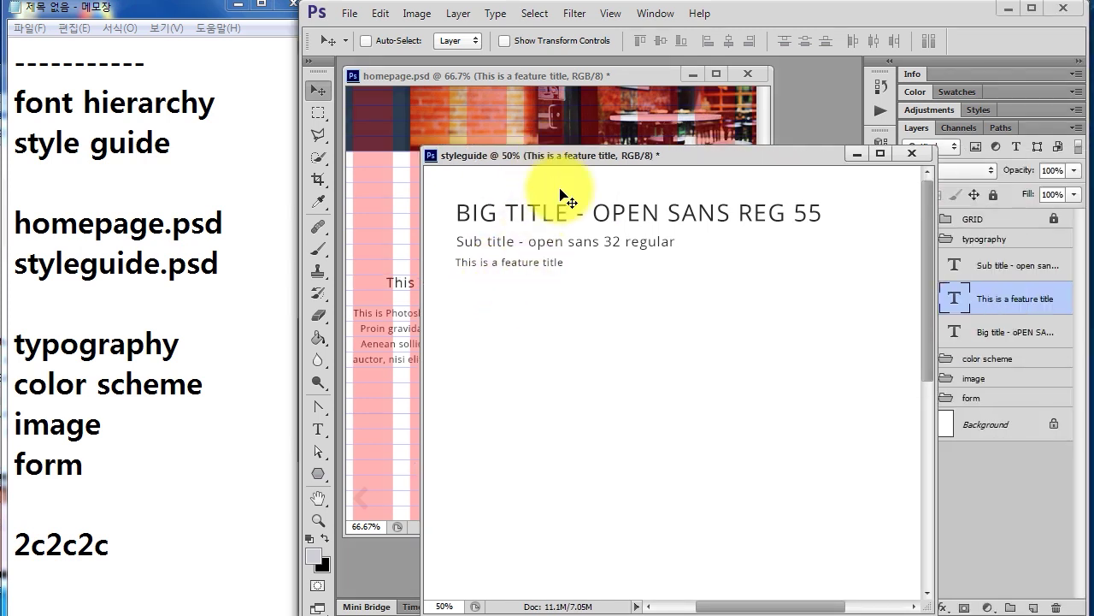
pyautogui.click(325, 427)
# - Prefix the copied feature title with 'content title -' at the start of the line
pyautogui.click(496, 262)
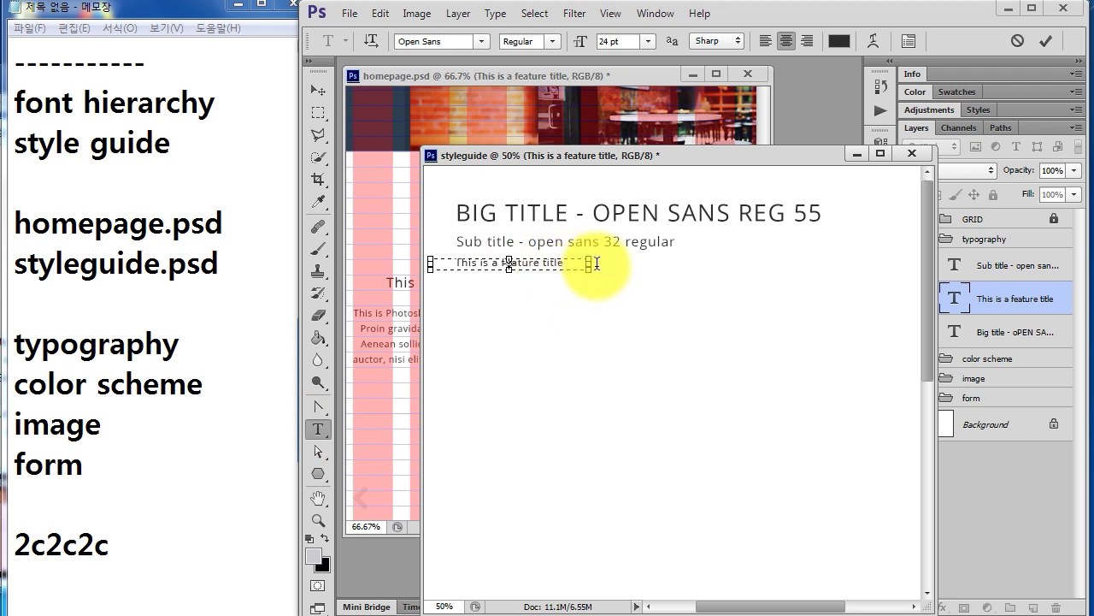
pyautogui.hotkey('shift', 'ctrl', 'Right')
pyautogui.hotkey('shift', 'ctrl', 'Right')
pyautogui.press('Left')
pyautogui.write('content title -')
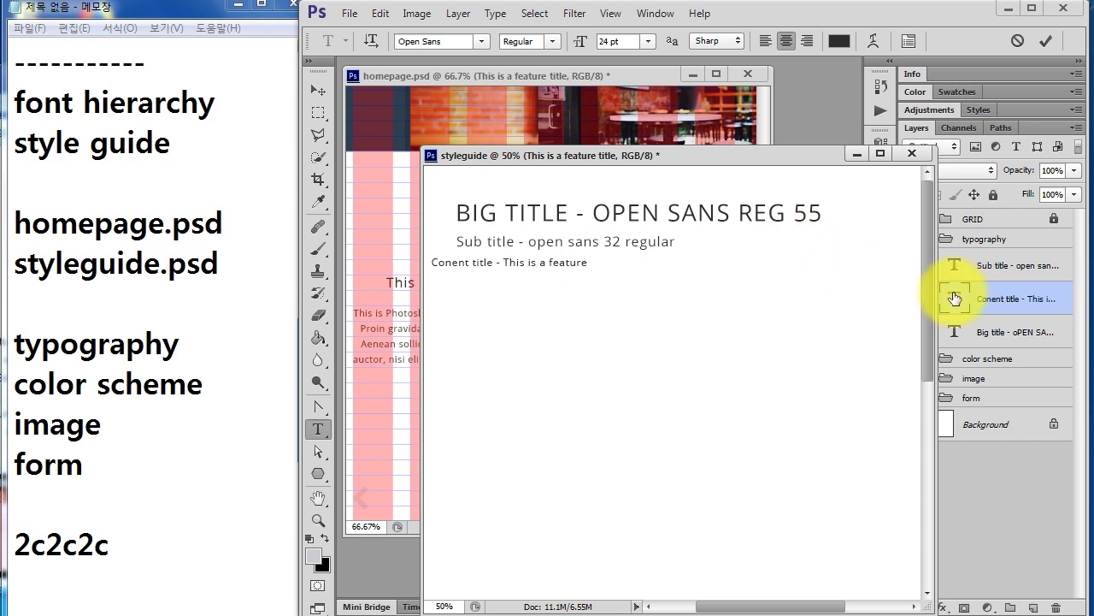
pyautogui.doubleClick(954, 298)
# - Replace the old title words with 'Open sans reg 24px', widen the text box, and commit
pyautogui.hotkey('ctrl', '+')
pyautogui.hotkey('ctrl', '+')
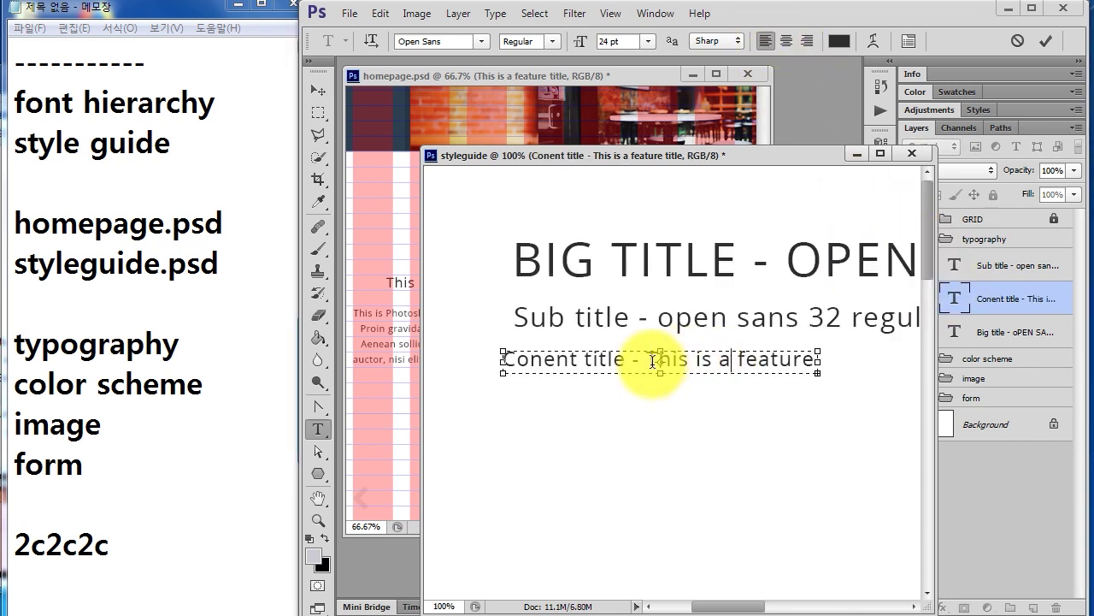
pyautogui.moveTo(645, 358); pyautogui.dragTo(893, 369)
pyautogui.write('op')
pyautogui.press('BackSpace')
pyautogui.press('BackSpace')
pyautogui.hotkey('shift', 'End')
pyautogui.write('Open')
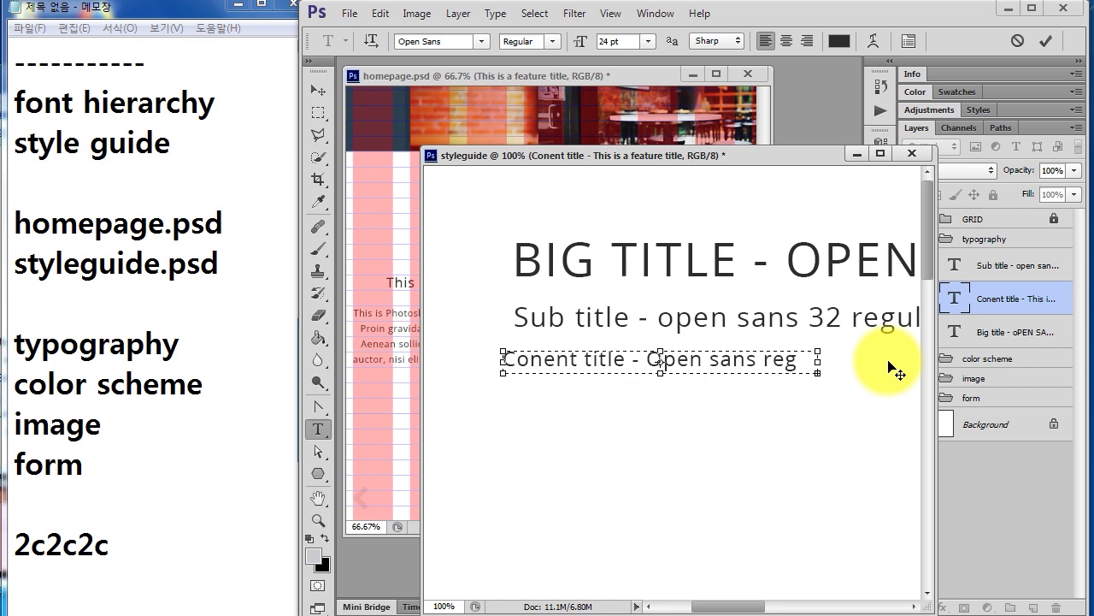
pyautogui.moveTo(818, 373)
pyautogui.mouseDown()
pyautogui.moveTo(890, 376)
pyautogui.moveTo(902, 387)
pyautogui.mouseUp()
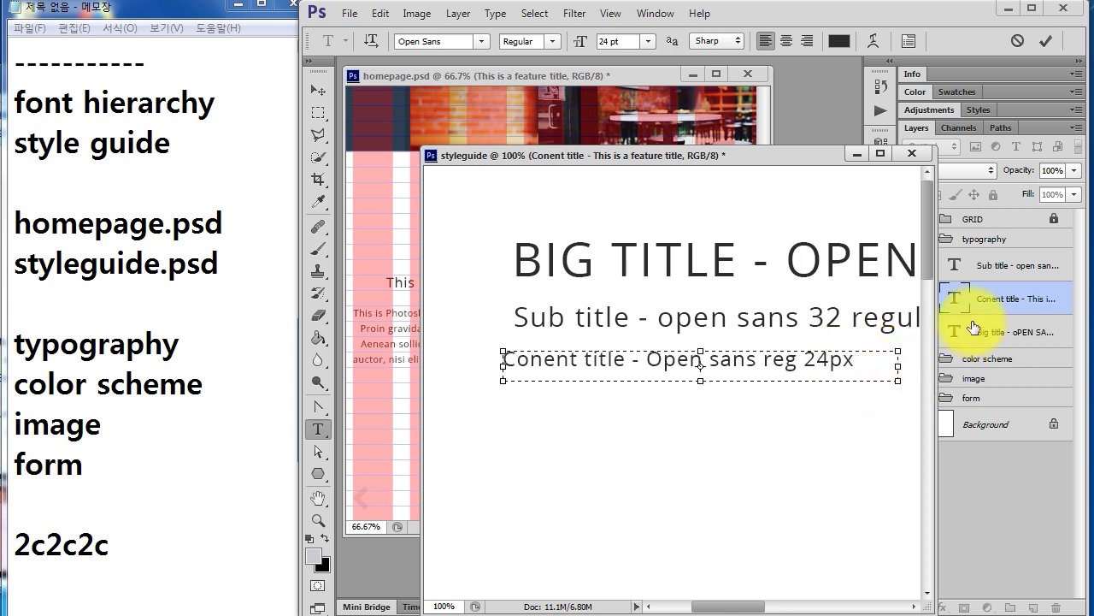
pyautogui.hotkey('ctrl', 'Return')
pyautogui.press('v')
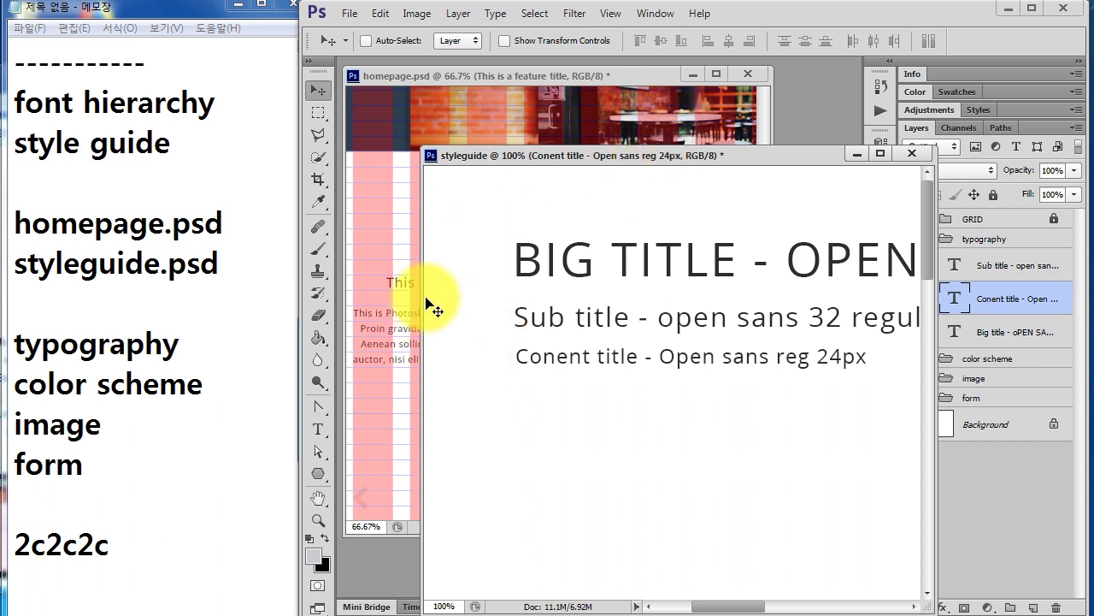
# - Copy the homepage's body paragraph into the style guide below the content title
pyautogui.click(378, 324)
pyautogui.moveTo(419, 317)
pyautogui.mouseDown()
pyautogui.moveTo(858, 436)
pyautogui.moveTo(578, 409)
pyautogui.mouseUp()
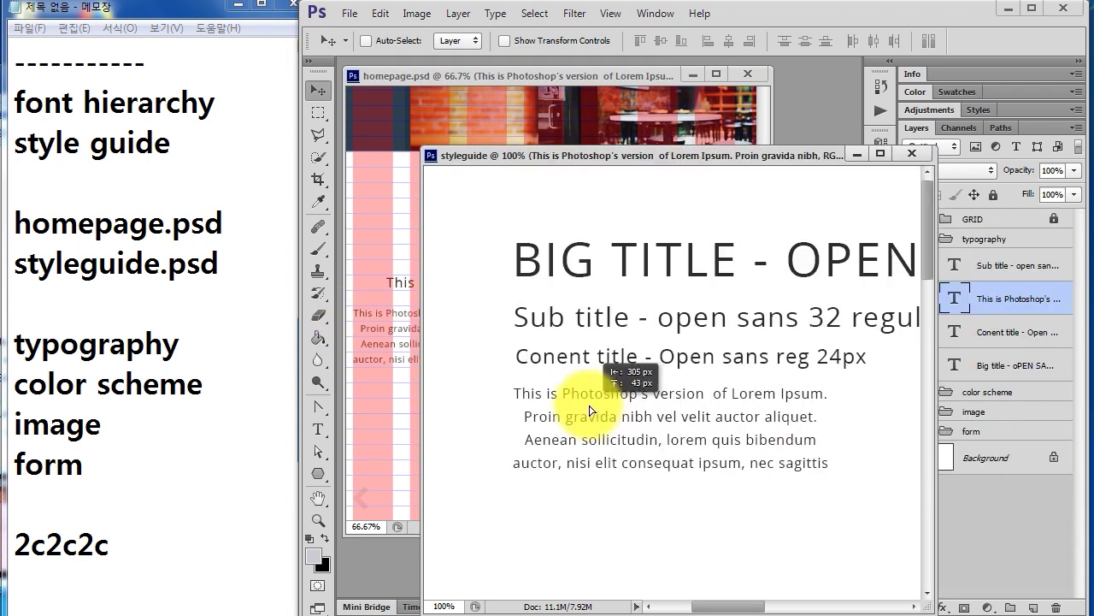
pyautogui.doubleClick(955, 298)
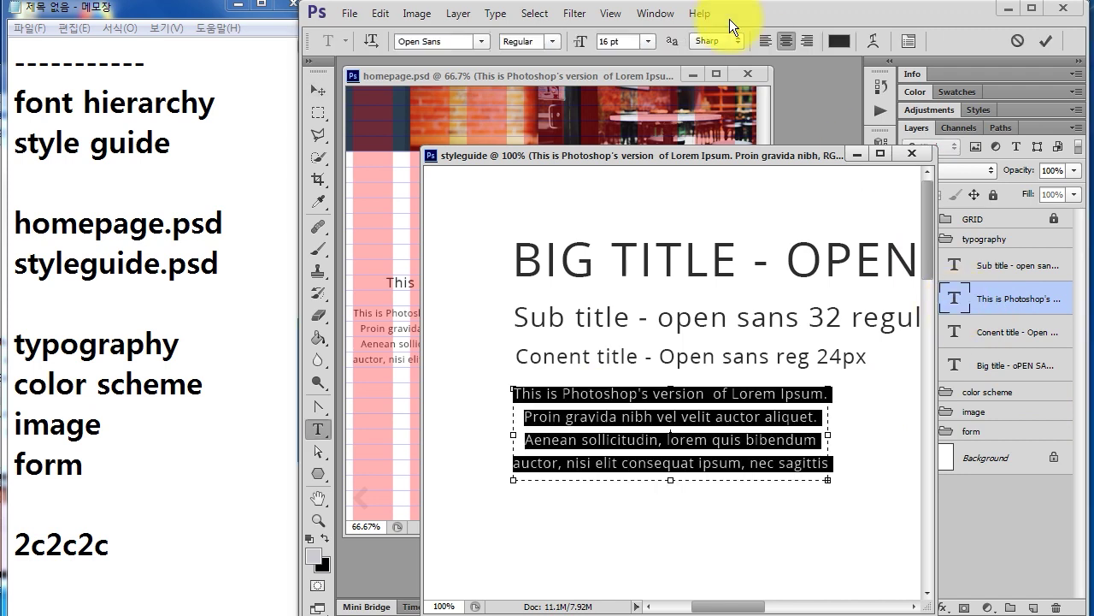
pyautogui.press('Escape')
pyautogui.doubleClick(955, 297)
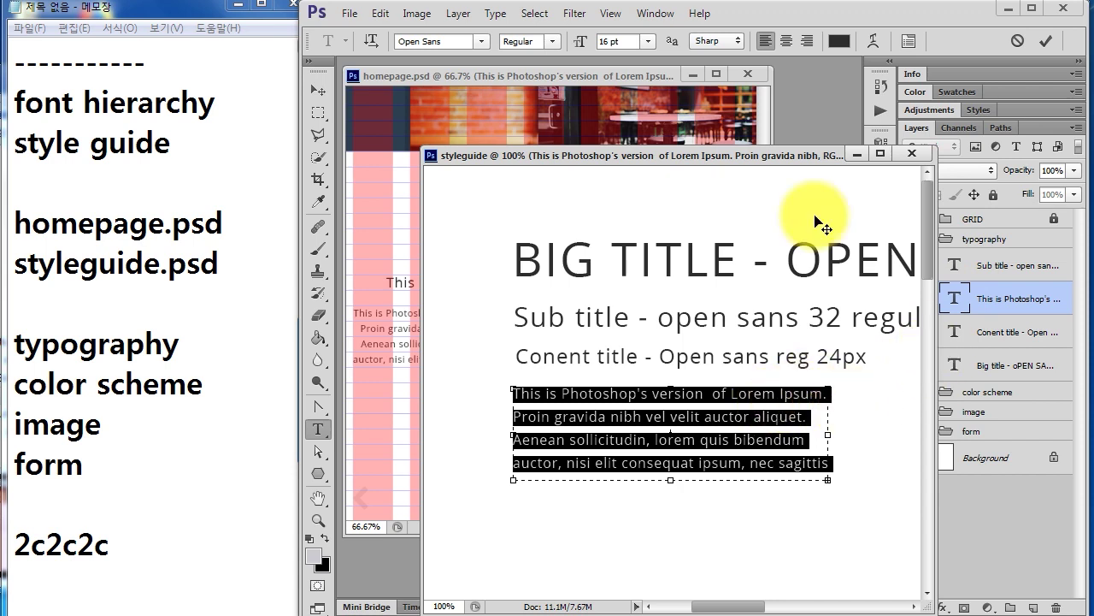
pyautogui.moveTo(791, 155); pyautogui.dragTo(707, 145)
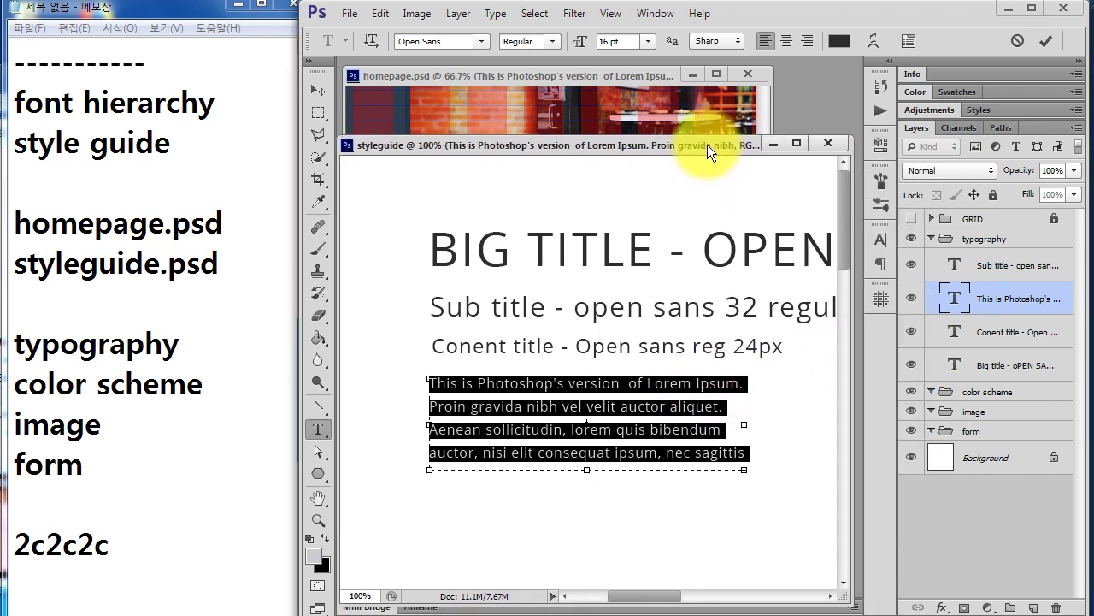
pyautogui.click(954, 298)
pyautogui.moveTo(468, 389); pyautogui.dragTo(471, 389)
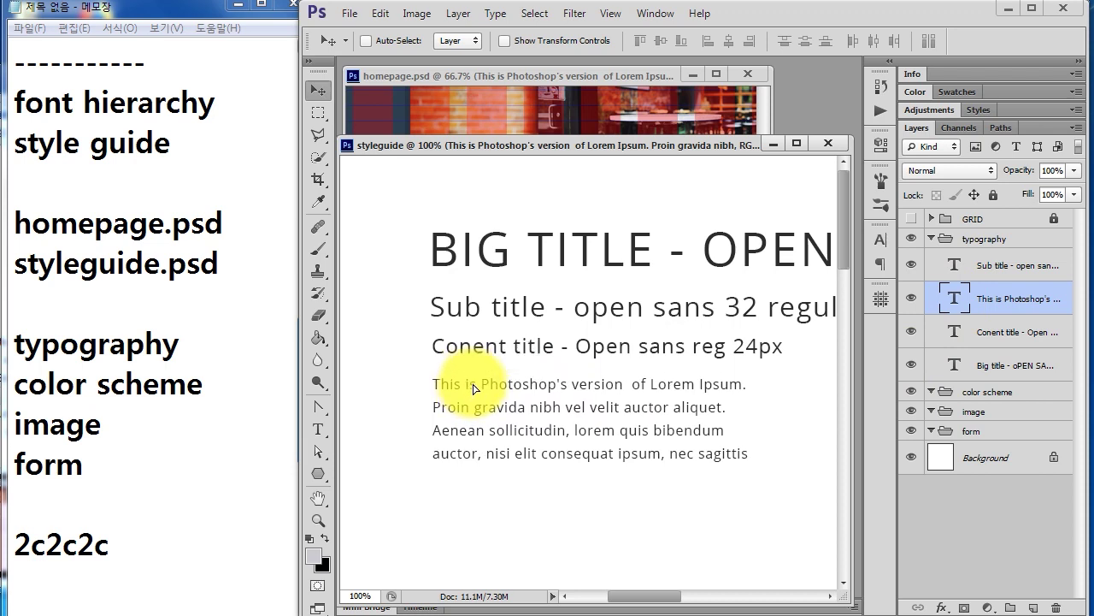
# - With the grid shown, nudge the content title and body paragraph down onto its baselines
pyautogui.click(913, 219)
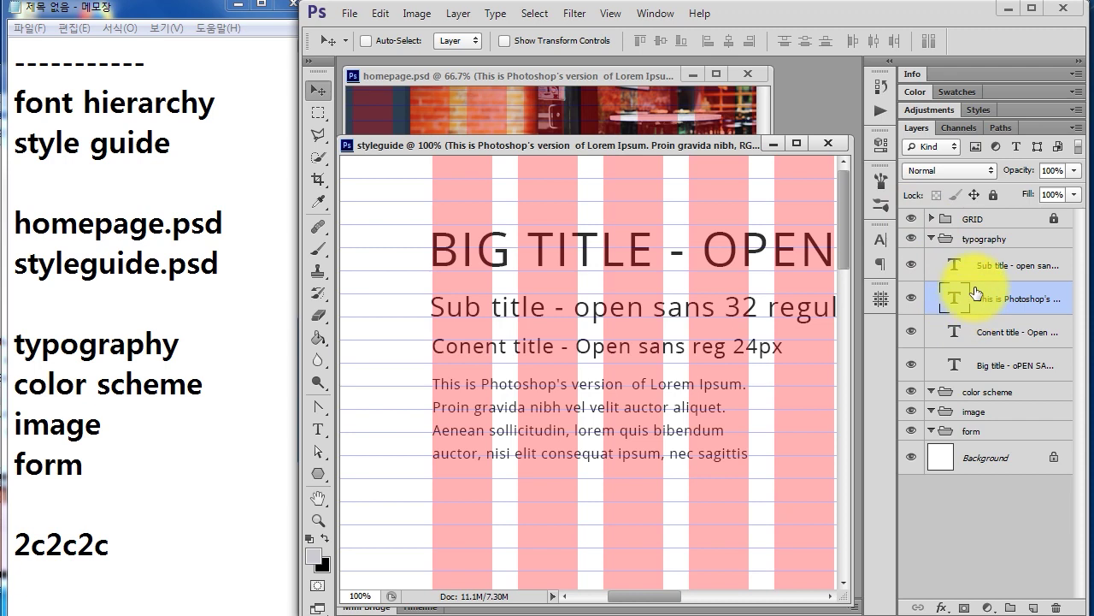
pyautogui.click(995, 332)
pyautogui.press('Down')
pyautogui.press('Down')
pyautogui.press('Down')
pyautogui.press('Down')
pyautogui.press('Down')
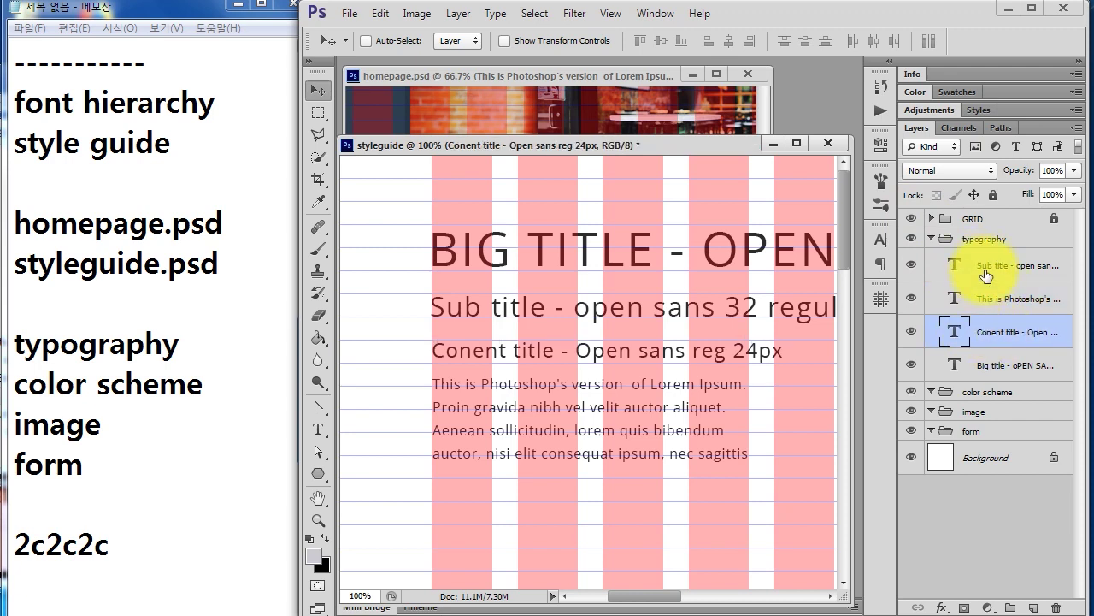
pyautogui.click(997, 300)
pyautogui.hotkey('shift', 'Down')
pyautogui.hotkey('shift', 'Down')
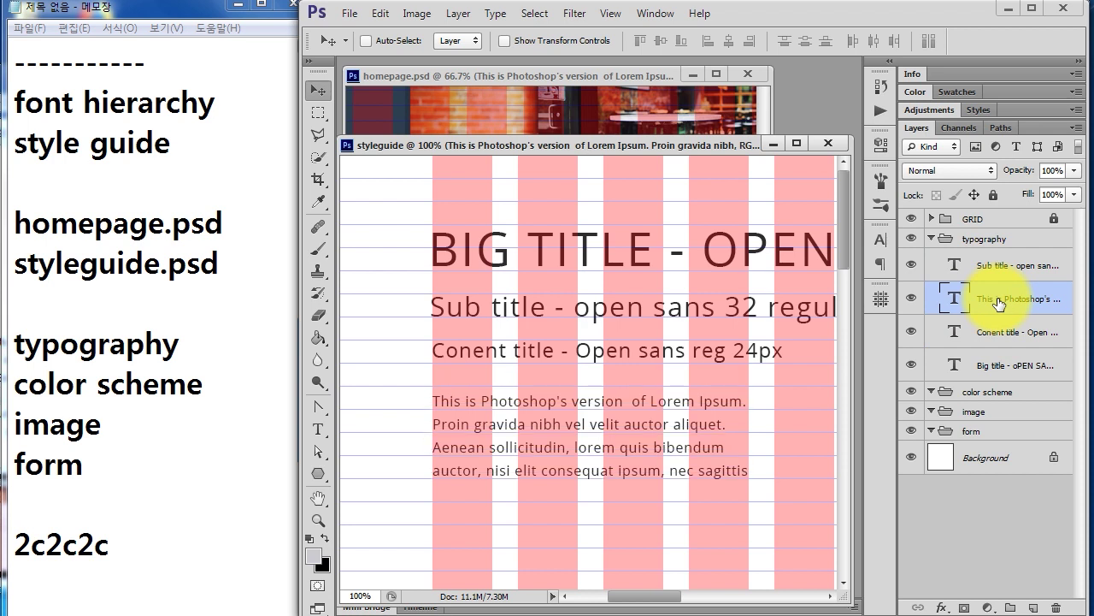
pyautogui.press('Up')
pyautogui.press('Up')
pyautogui.press('Up')
pyautogui.press('Up')
pyautogui.press('Up')
pyautogui.press('Up')
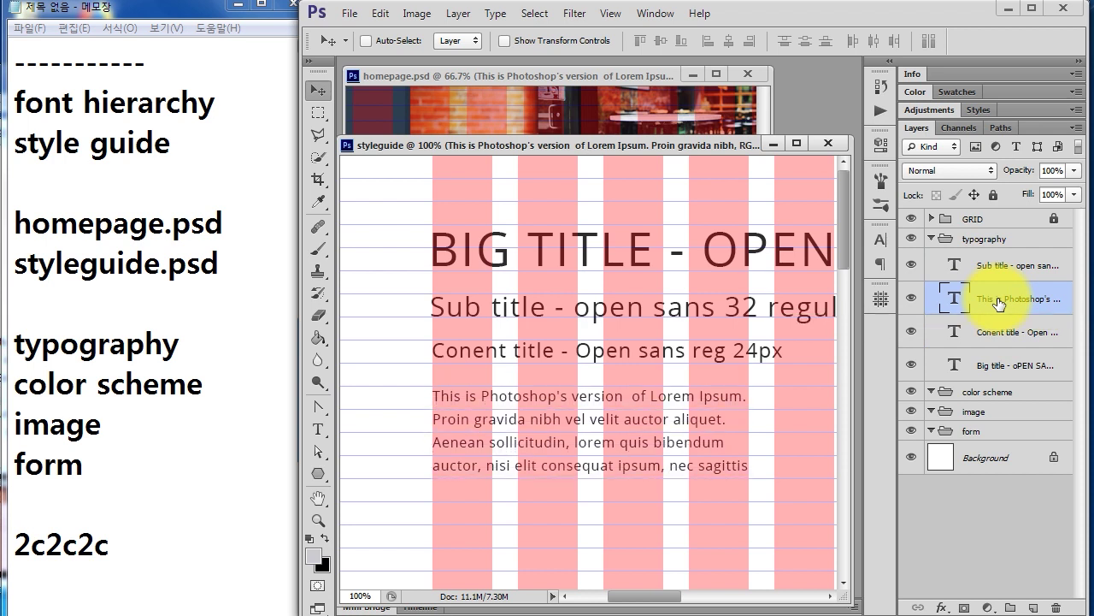
pyautogui.press('Down')
pyautogui.press('Down')
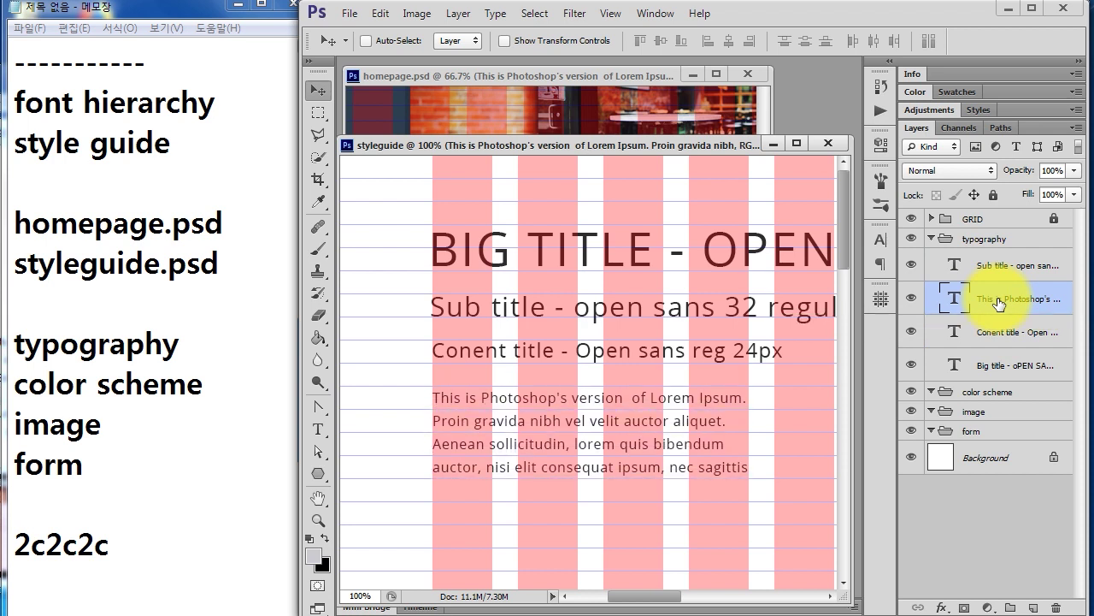
pyautogui.moveTo(704, 311); pyautogui.dragTo(648, 304)
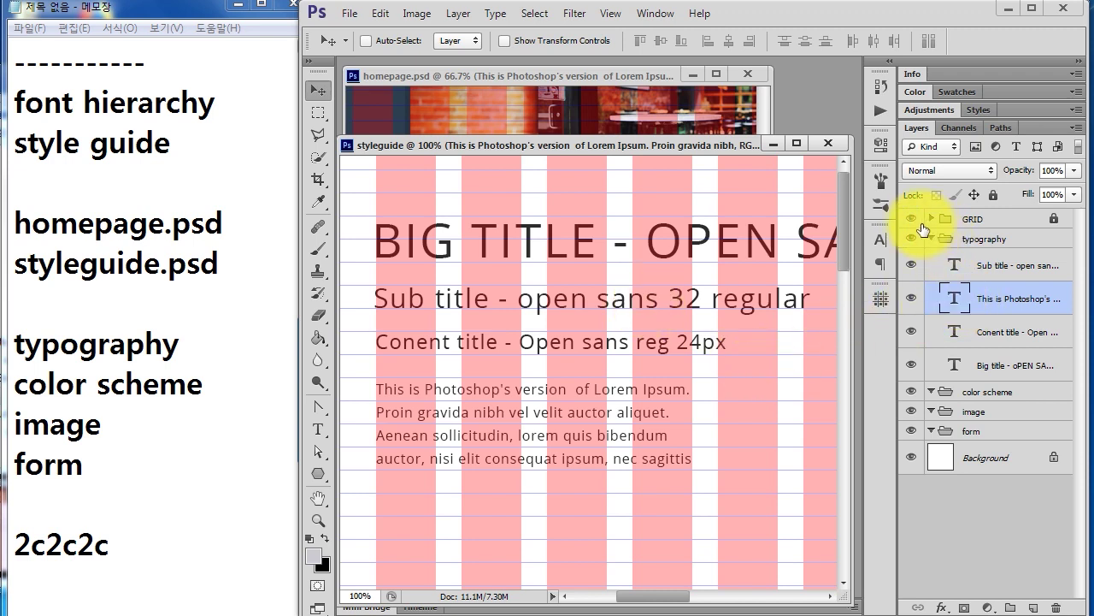
pyautogui.click(912, 222)
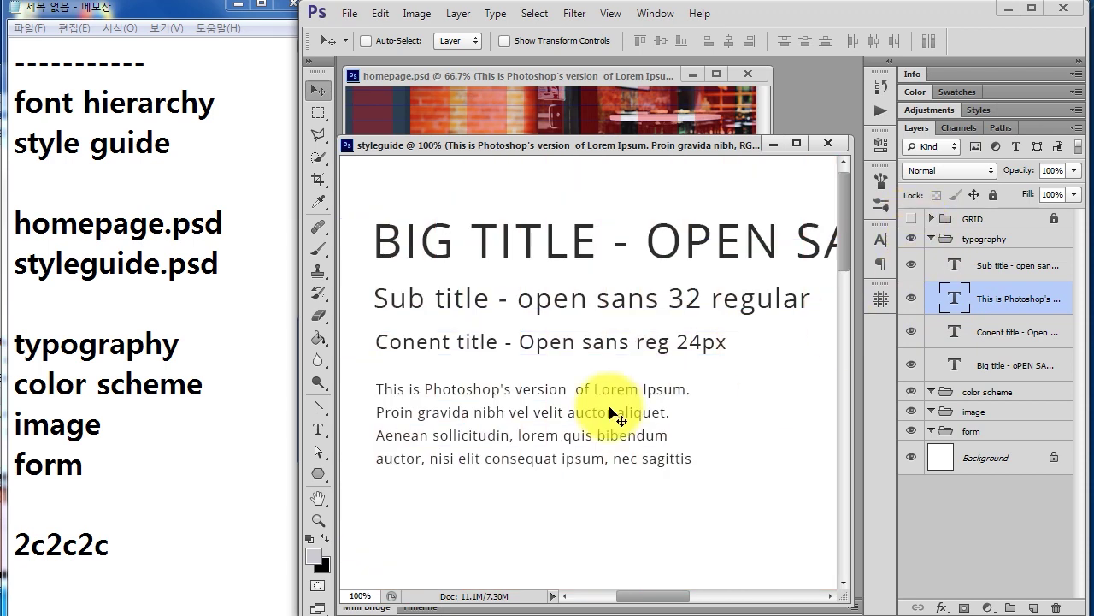
# - Highlight 'version' in the body paragraph, then bring homepage.psd's footer into view
pyautogui.doubleClick(955, 297)
pyautogui.click(573, 414)
pyautogui.moveTo(515, 389); pyautogui.dragTo(571, 391)
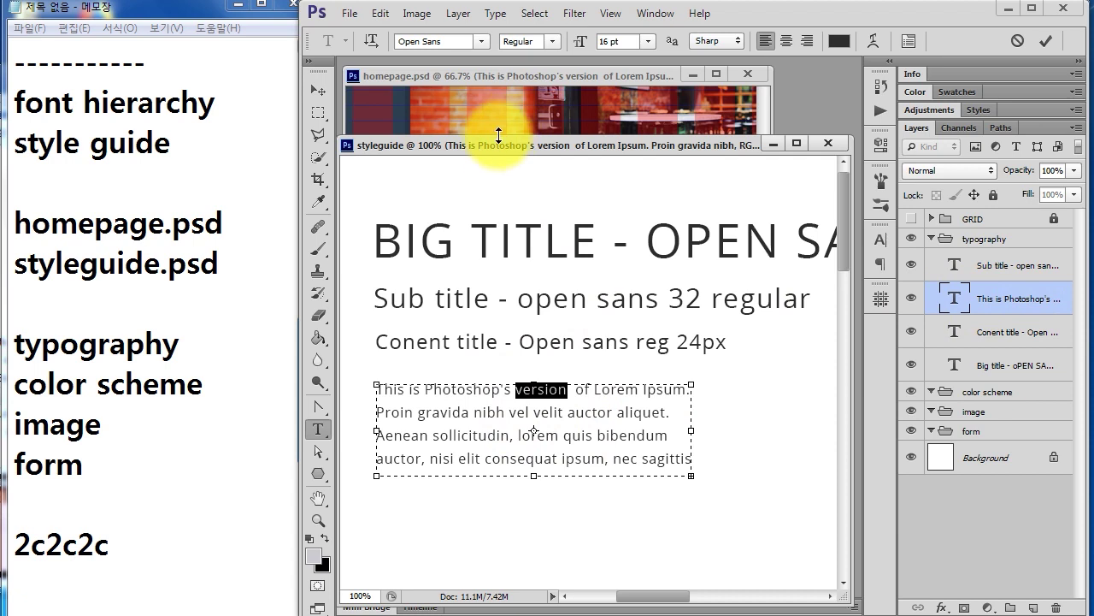
pyautogui.click(509, 73)
pyautogui.press('v')
pyautogui.press('h')
pyautogui.scroll(-5, 650, 342)
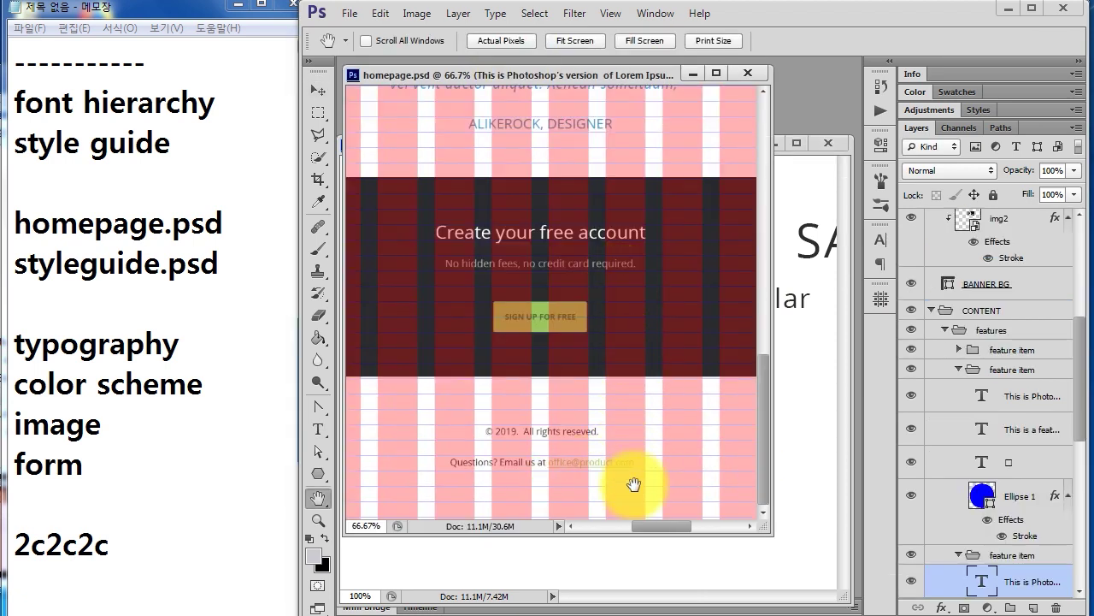
pyautogui.scroll(2, 590, 461)
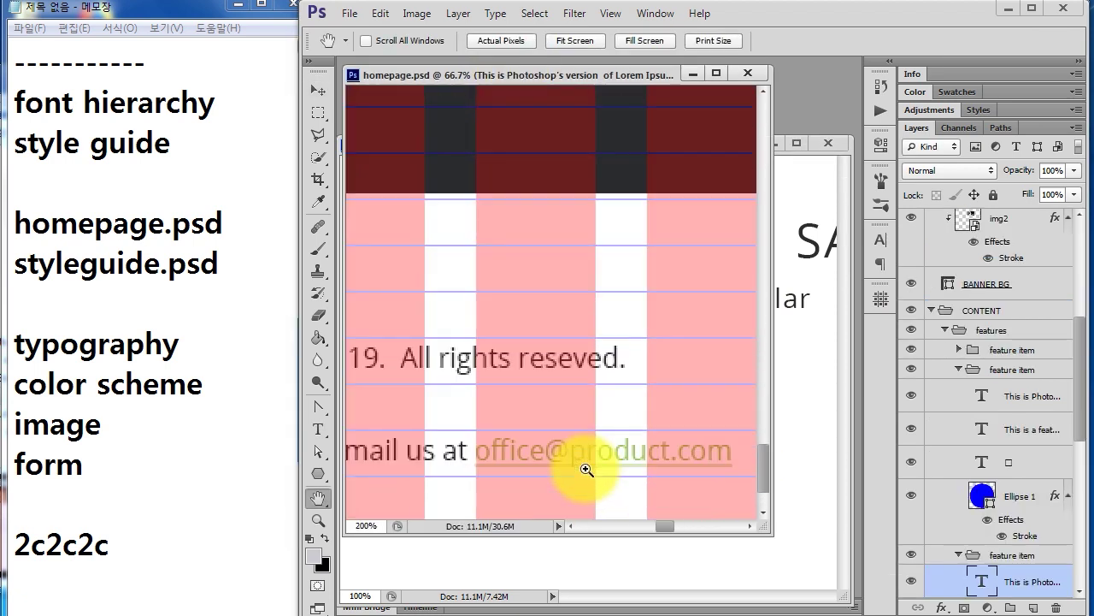
pyautogui.scroll(1, 530, 440)
# - Copy the green office@prod footer link and paste it over 'lorem' in the body paragraph
pyautogui.click(318, 428)
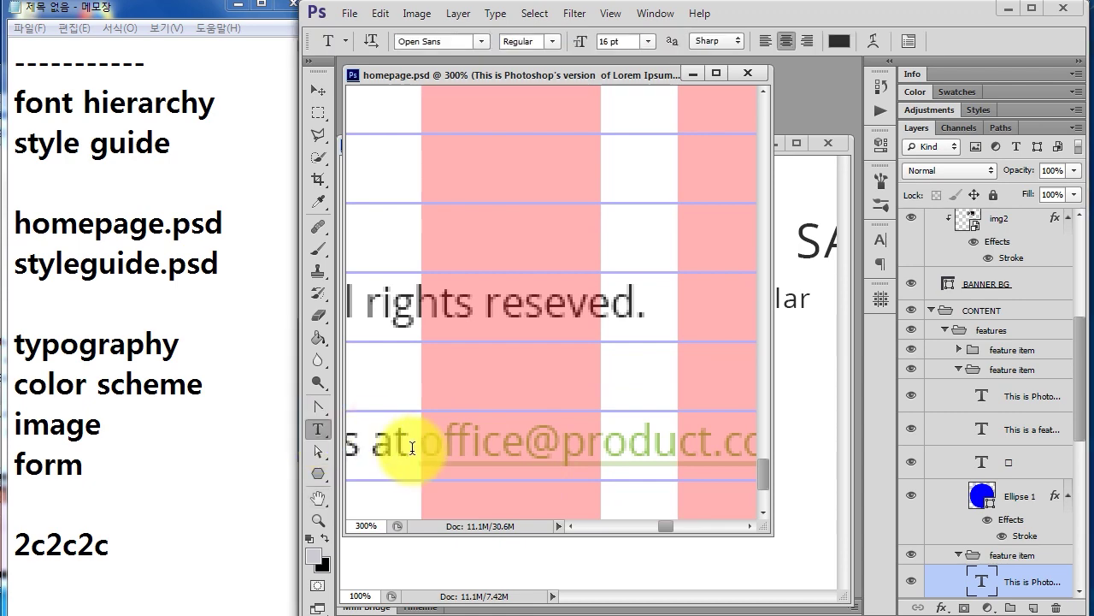
pyautogui.click(419, 442)
pyautogui.moveTo(419, 442); pyautogui.dragTo(647, 444)
pyautogui.hotkey('ctrl', 'c')
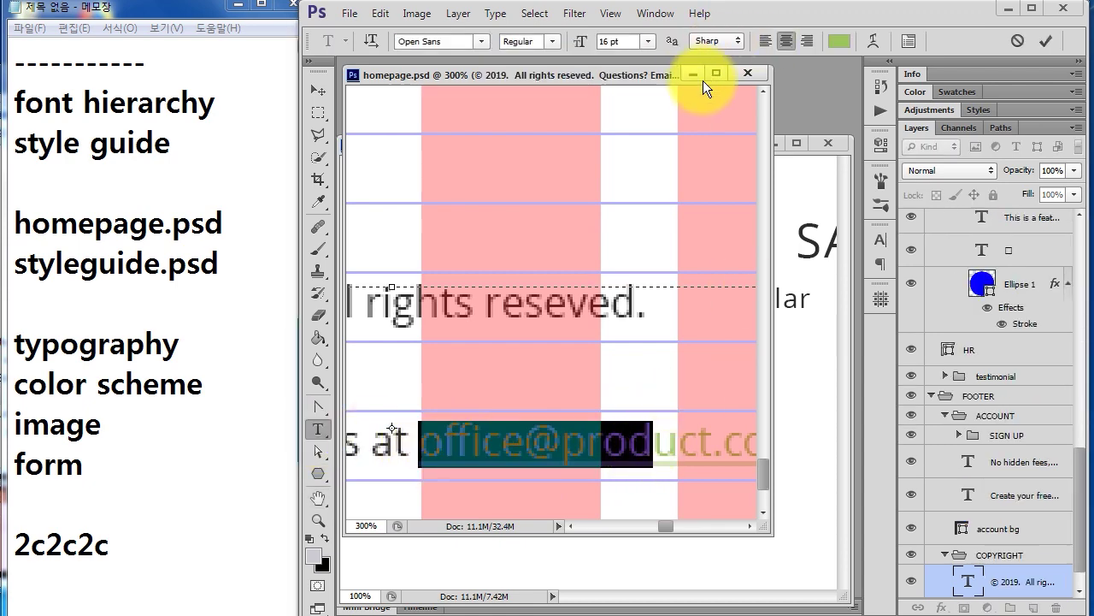
pyautogui.click(702, 78)
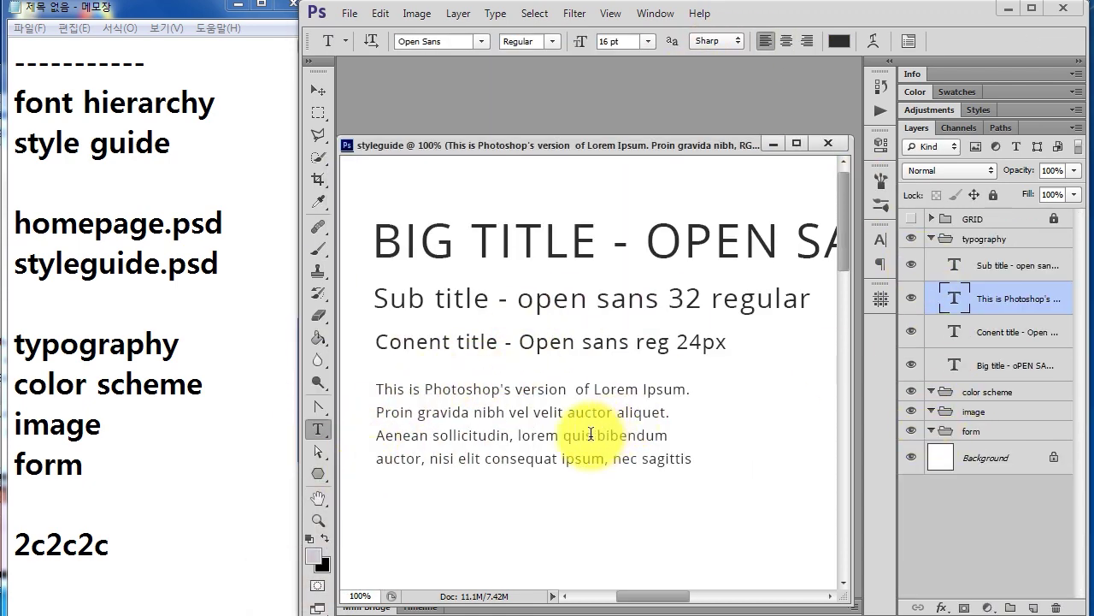
pyautogui.doubleClick(531, 436)
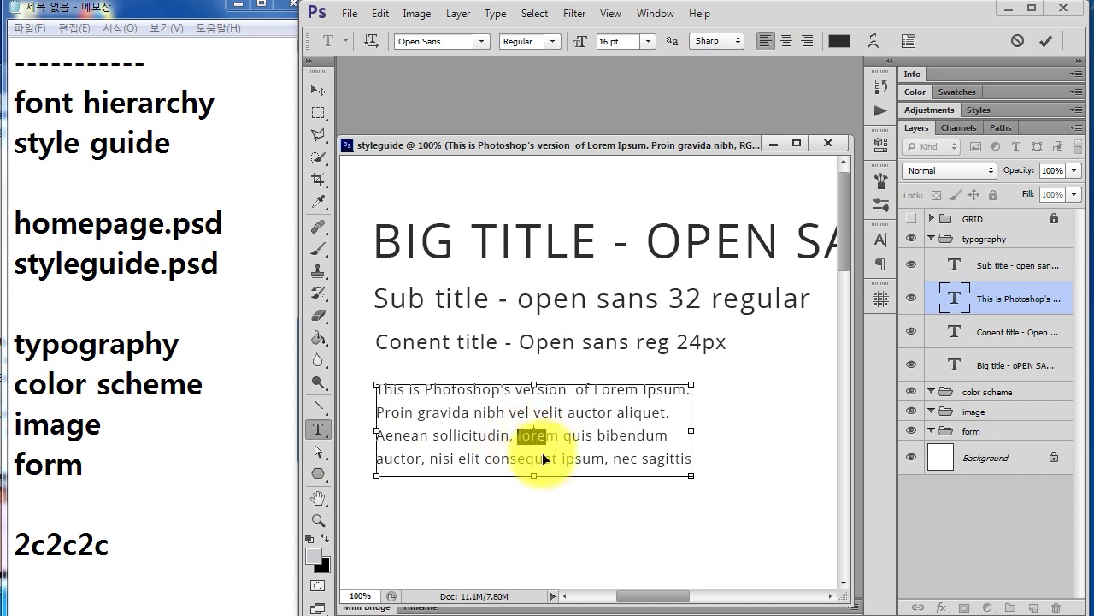
pyautogui.hotkey('ctrl', 'v')
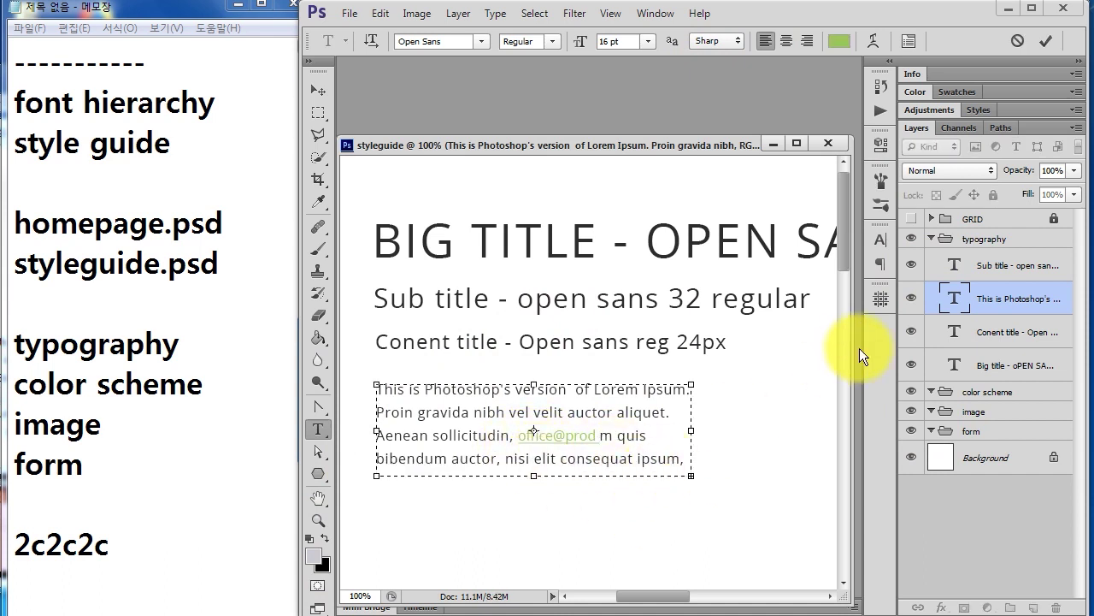
pyautogui.click(952, 294)
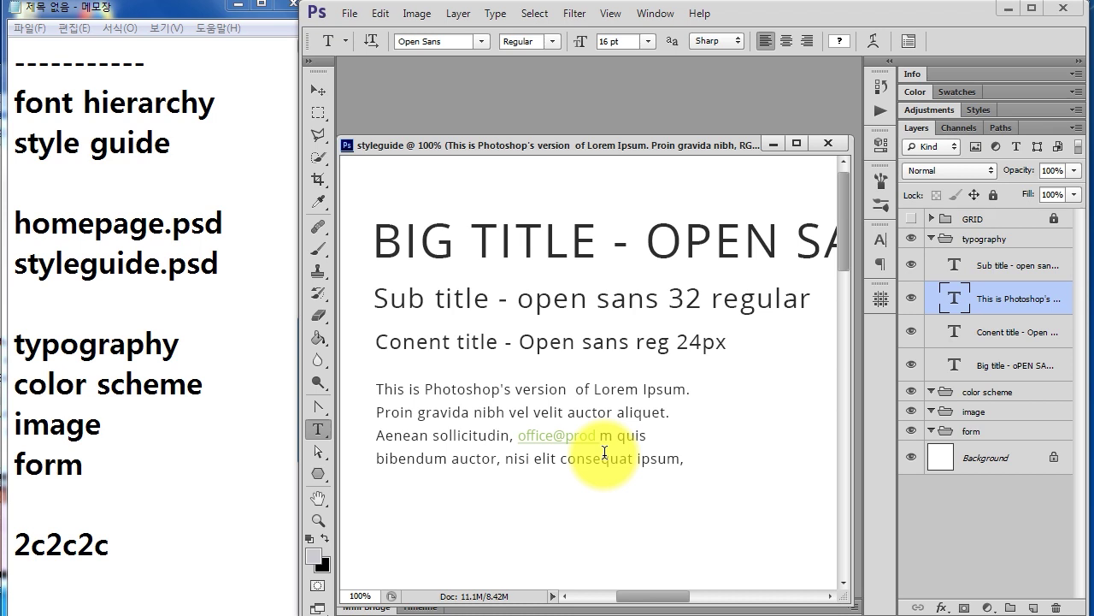
pyautogui.click(912, 240)
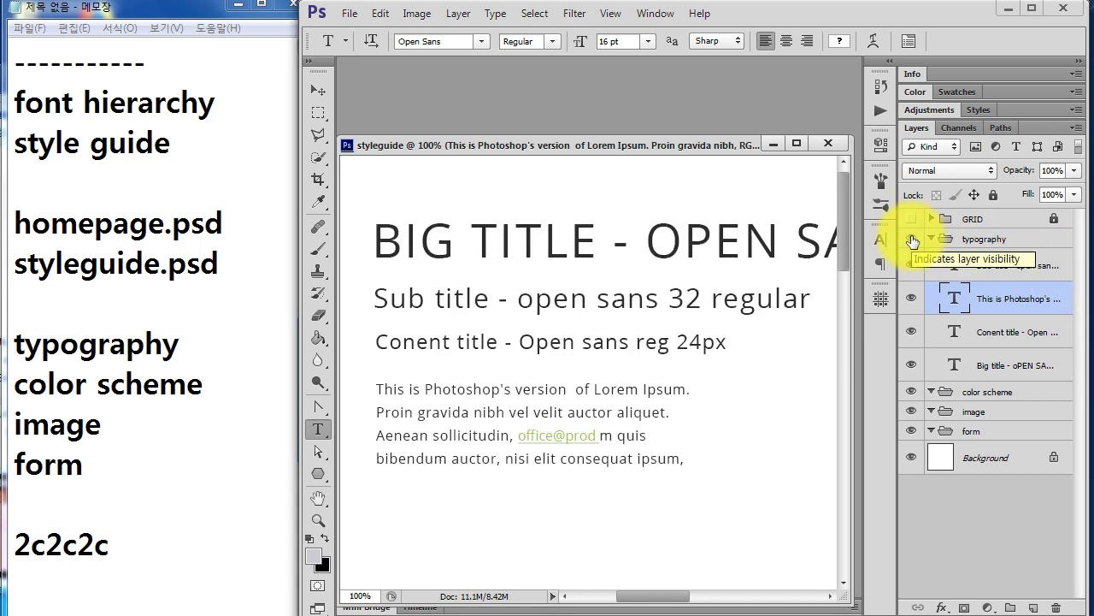
# - Turn the grid back on, collapse the typography group and zoom out
pyautogui.click(912, 219)
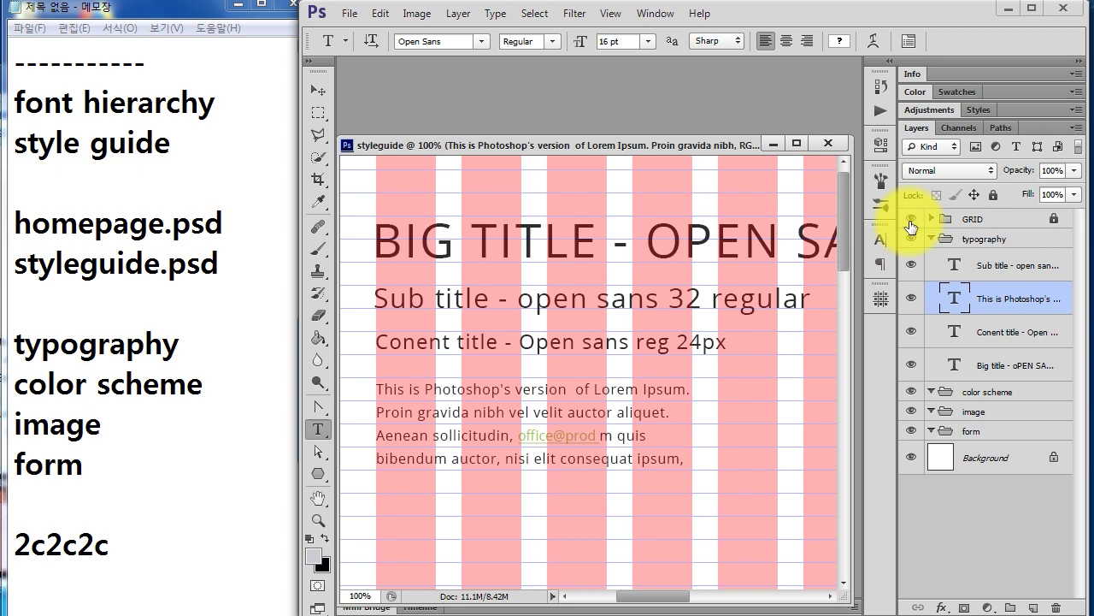
pyautogui.click(911, 221)
pyautogui.click(911, 221)
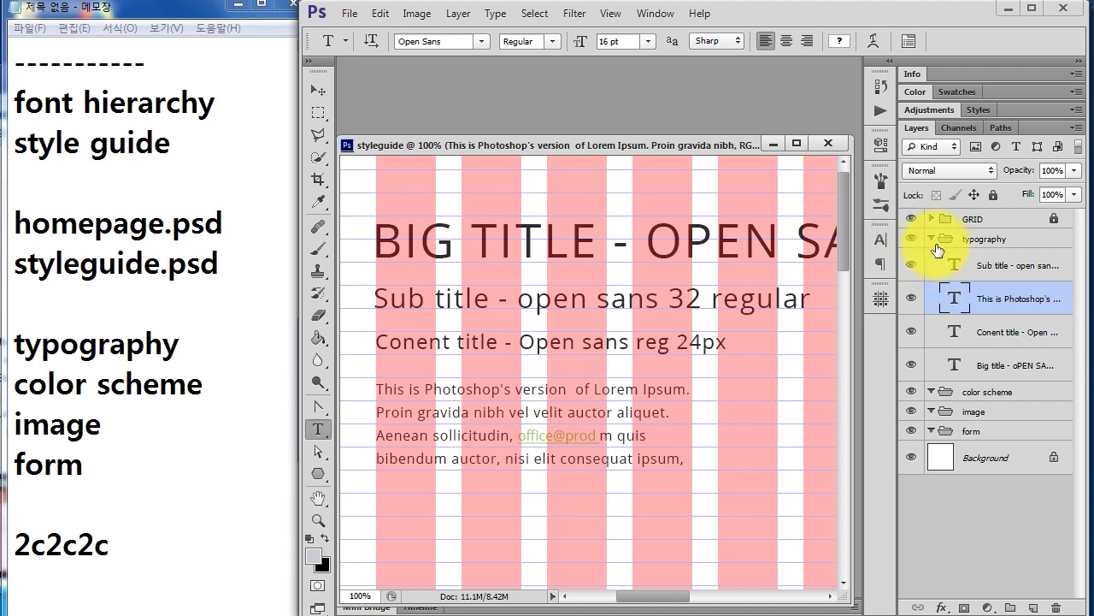
pyautogui.click(956, 239)
pyautogui.click(931, 240)
pyautogui.click(980, 261)
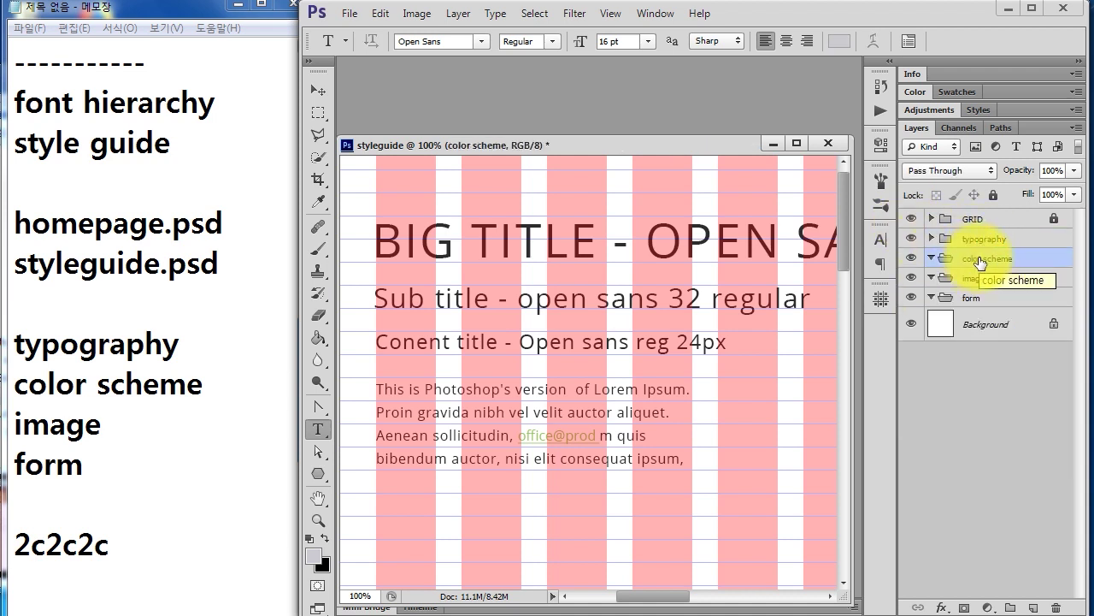
pyautogui.hotkey('ctrl', '-')
pyautogui.hotkey('ctrl', '-')
pyautogui.click(983, 239)
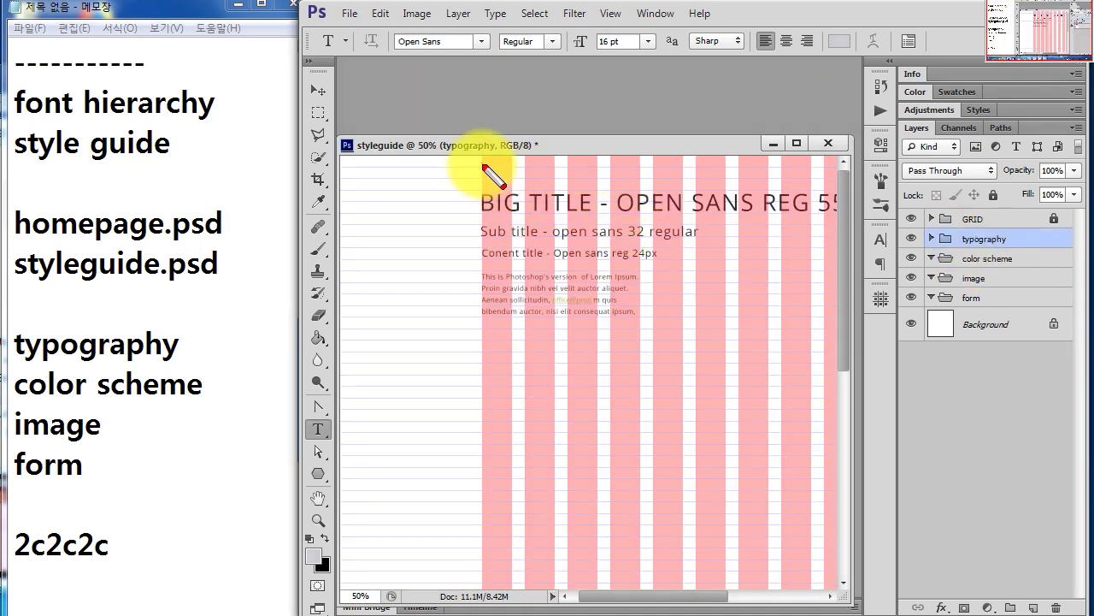
# - Pan to the empty area below the text samples with the color scheme group selected
pyautogui.moveTo(501, 186); pyautogui.dragTo(620, 182)
pyautogui.moveTo(489, 354); pyautogui.dragTo(591, 352)
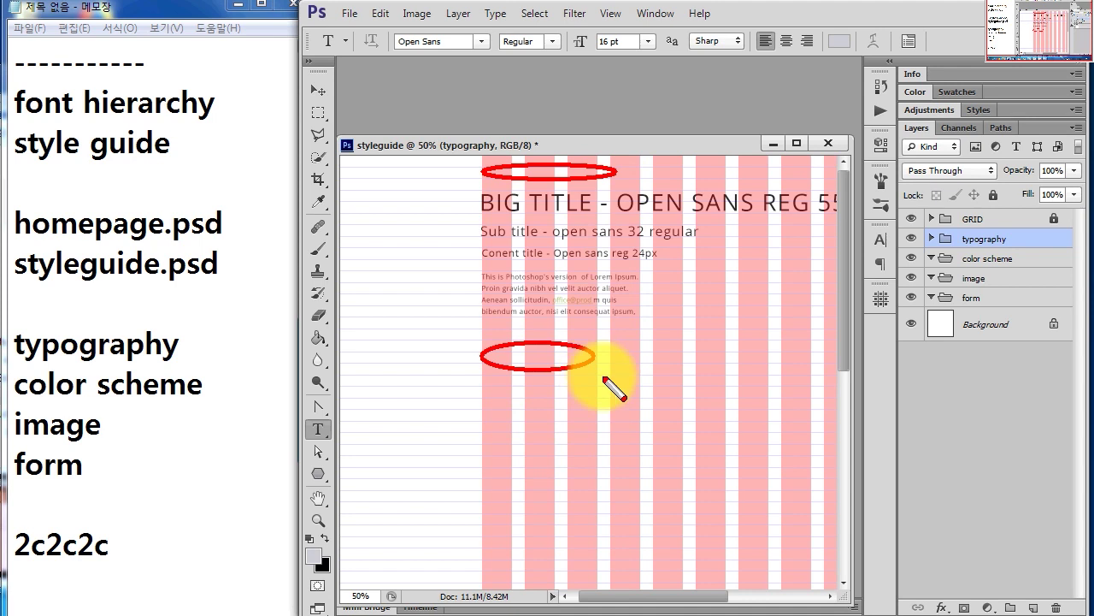
pyautogui.press('Escape')
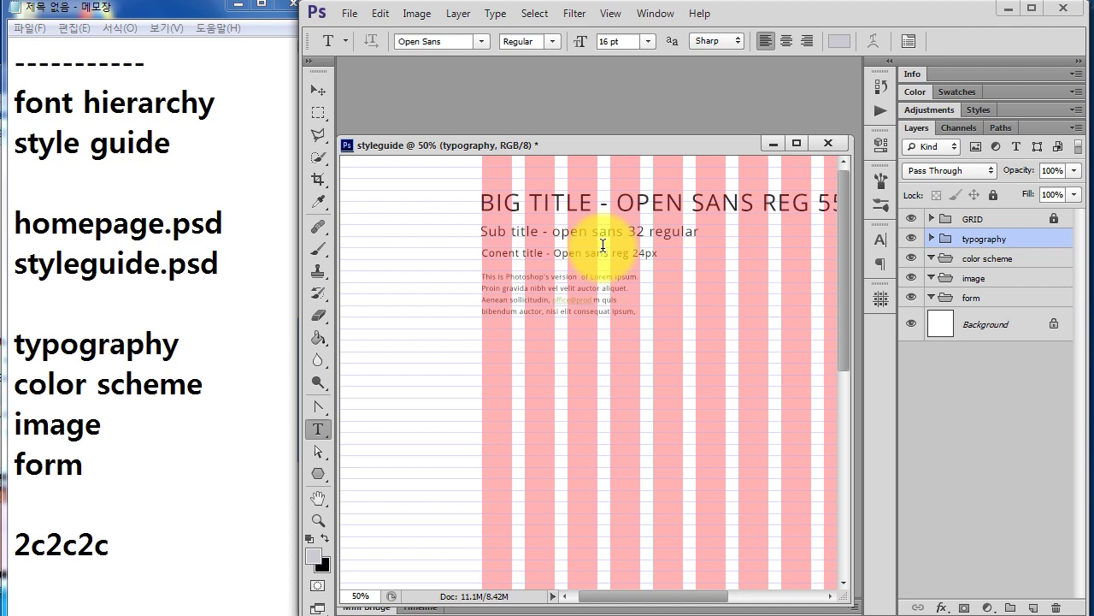
pyautogui.scroll(1, 556, 282)
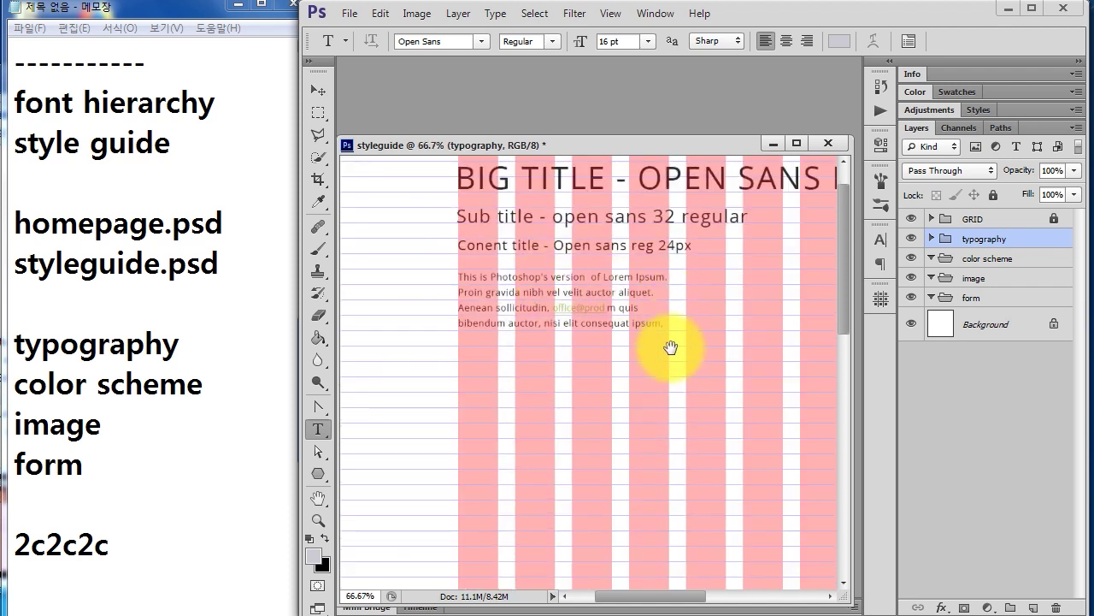
pyautogui.moveTo(670, 347); pyautogui.dragTo(699, 260)
pyautogui.click(985, 258)
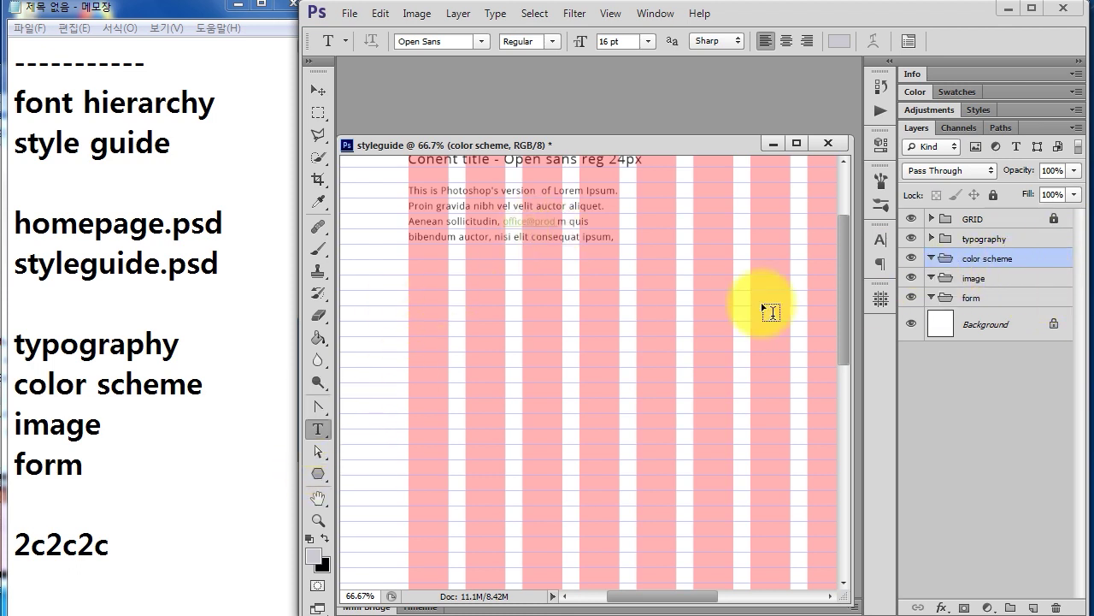
pyautogui.click(314, 475)
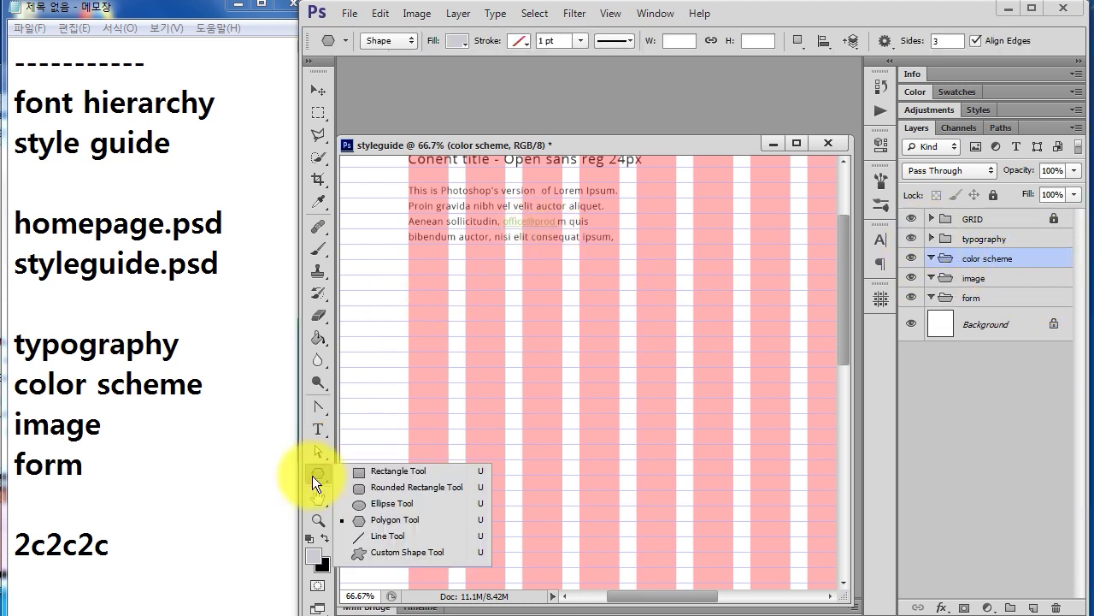
# - Draw a rounded-rectangle swatch, duplicate it in a row to the right, and hide the grid
pyautogui.click(396, 484)
pyautogui.moveTo(409, 293); pyautogui.dragTo(484, 362)
pyautogui.click(312, 88)
pyautogui.moveTo(443, 325)
pyautogui.mouseDown()
pyautogui.moveTo(586, 315)
pyautogui.moveTo(593, 329)
pyautogui.mouseUp()
pyautogui.click(1002, 282)
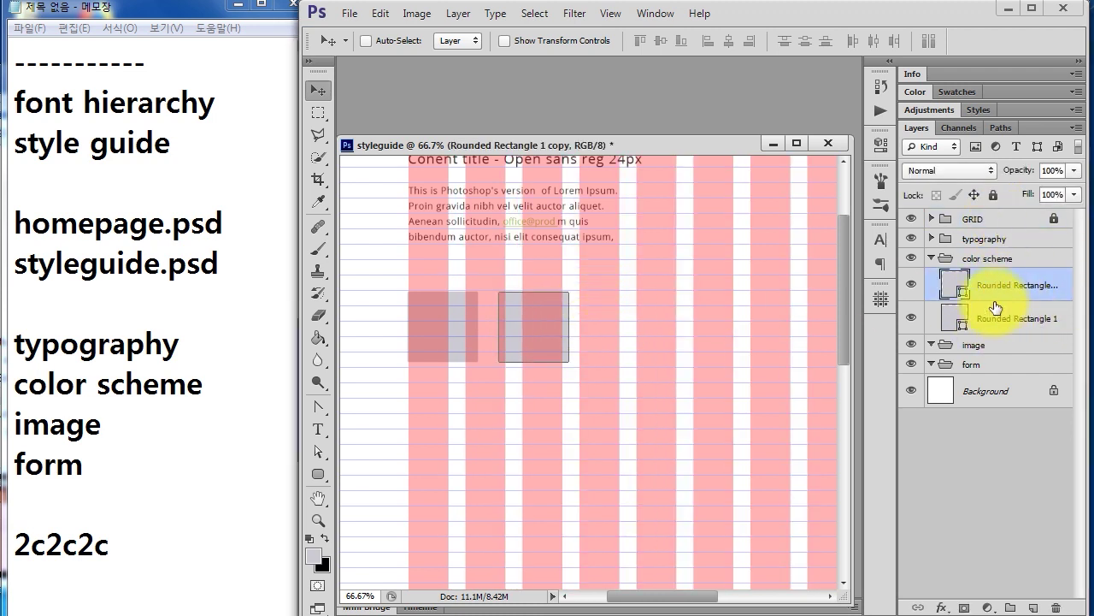
pyautogui.moveTo(539, 322)
pyautogui.mouseDown()
pyautogui.moveTo(633, 332)
pyautogui.moveTo(712, 323)
pyautogui.mouseUp()
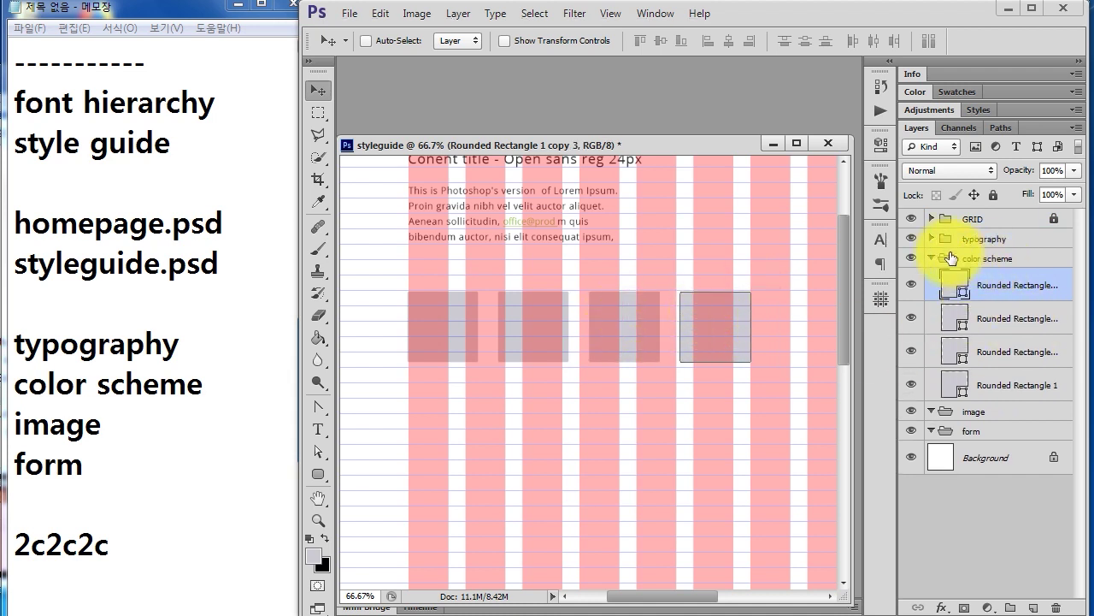
pyautogui.click(911, 219)
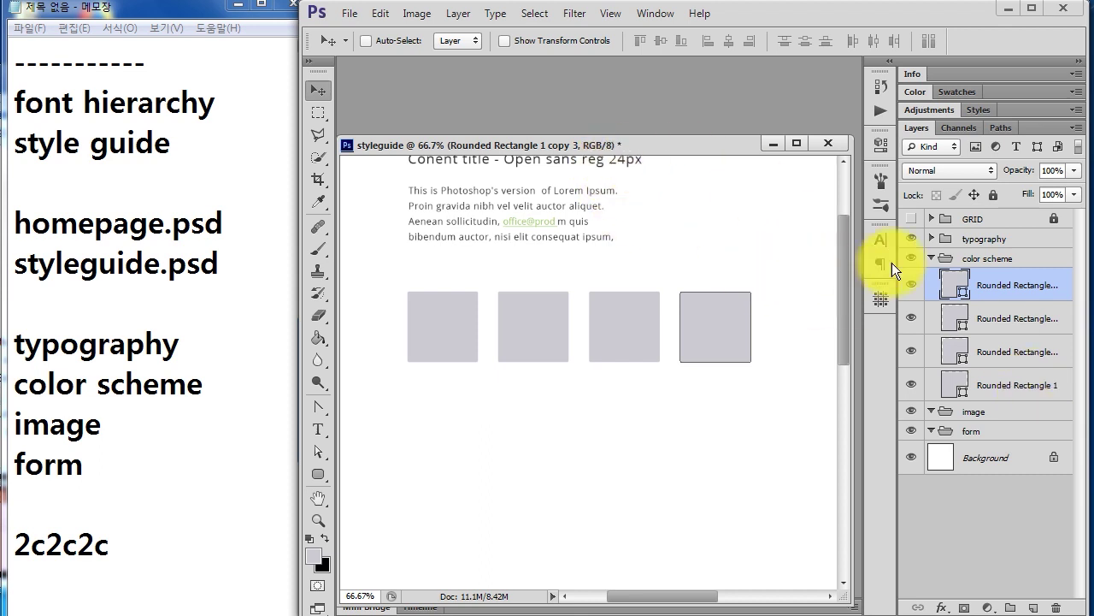
pyautogui.click(995, 260)
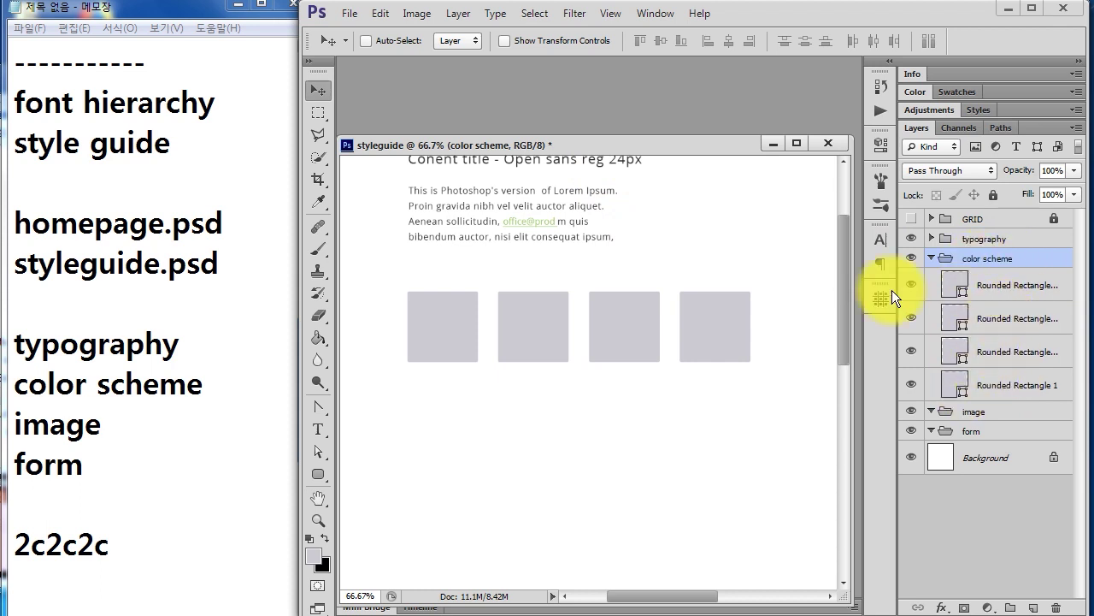
# - Arrange homepage.psd beside the style guide, zoomed to 50% with the navy banner visible
pyautogui.click(662, 16)
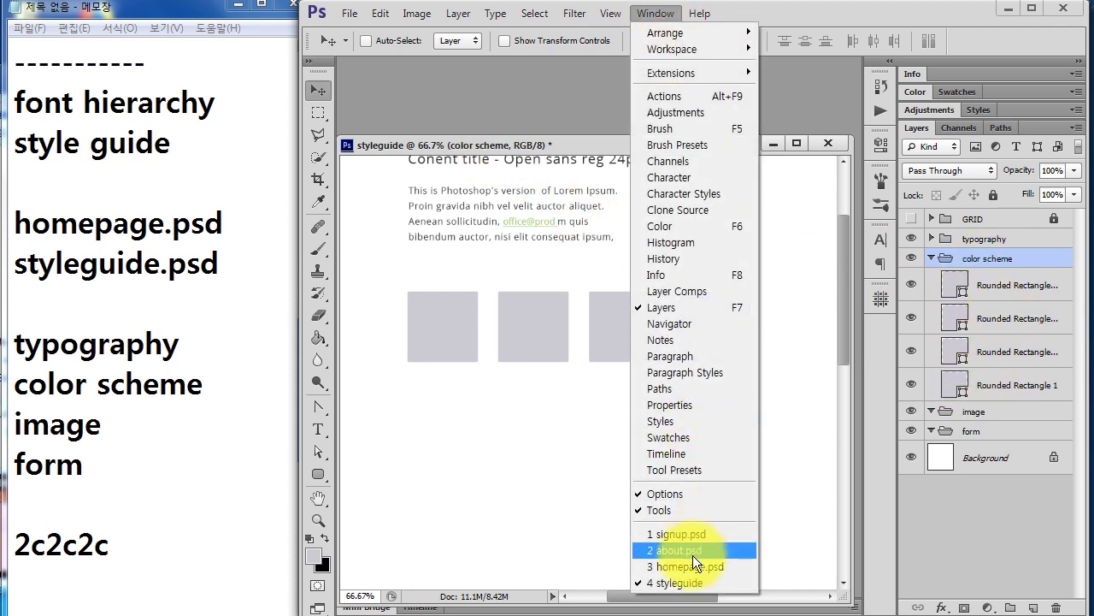
pyautogui.click(693, 554)
pyautogui.click(845, 211)
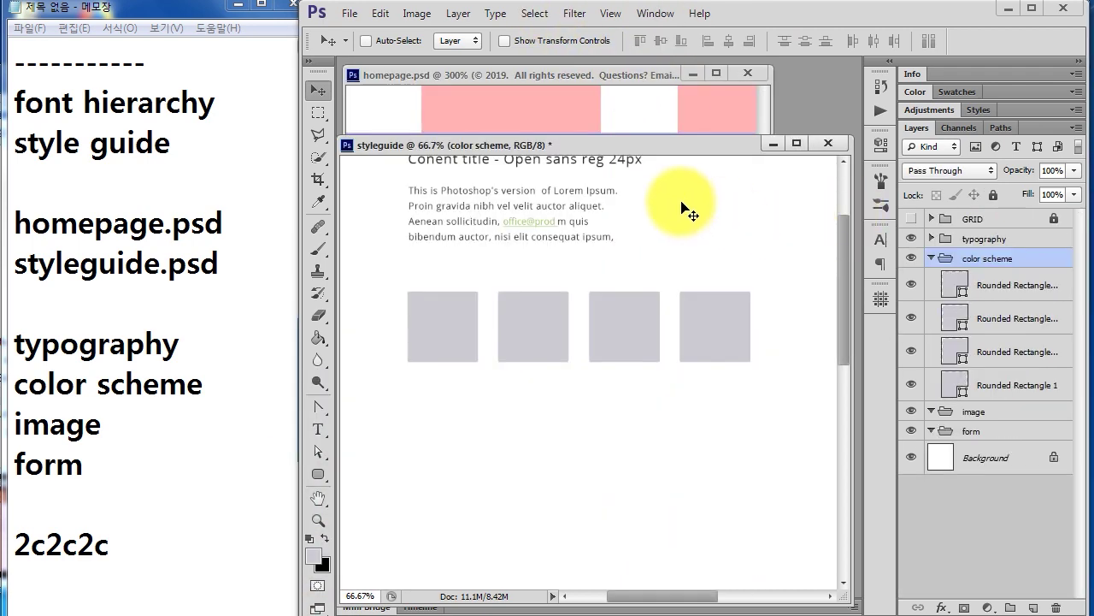
pyautogui.moveTo(484, 148)
pyautogui.mouseDown()
pyautogui.moveTo(586, 169)
pyautogui.moveTo(623, 250)
pyautogui.mouseUp()
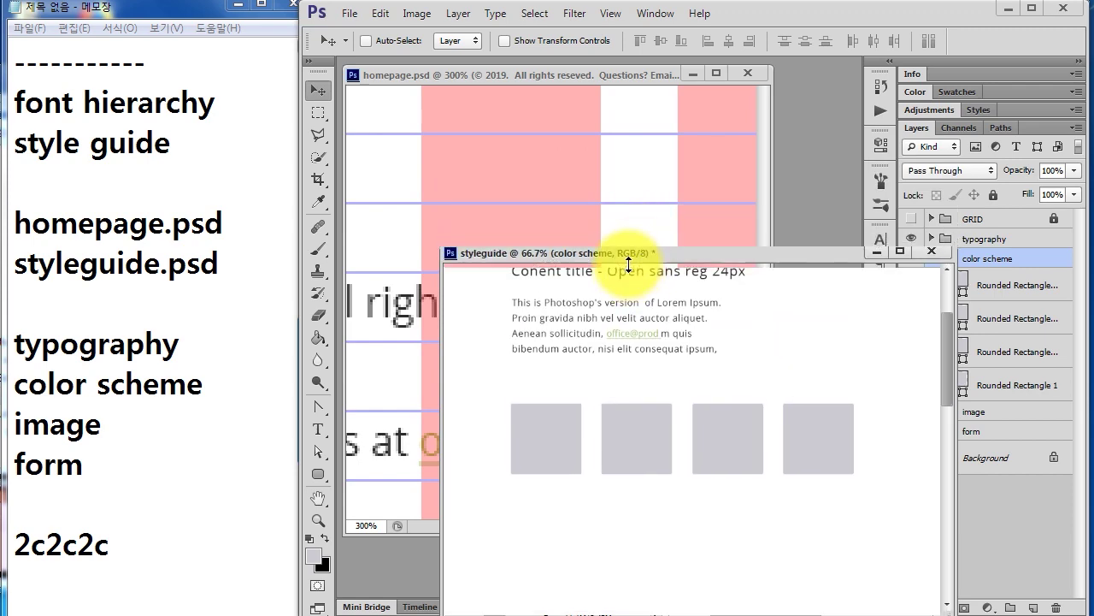
pyautogui.click(445, 74)
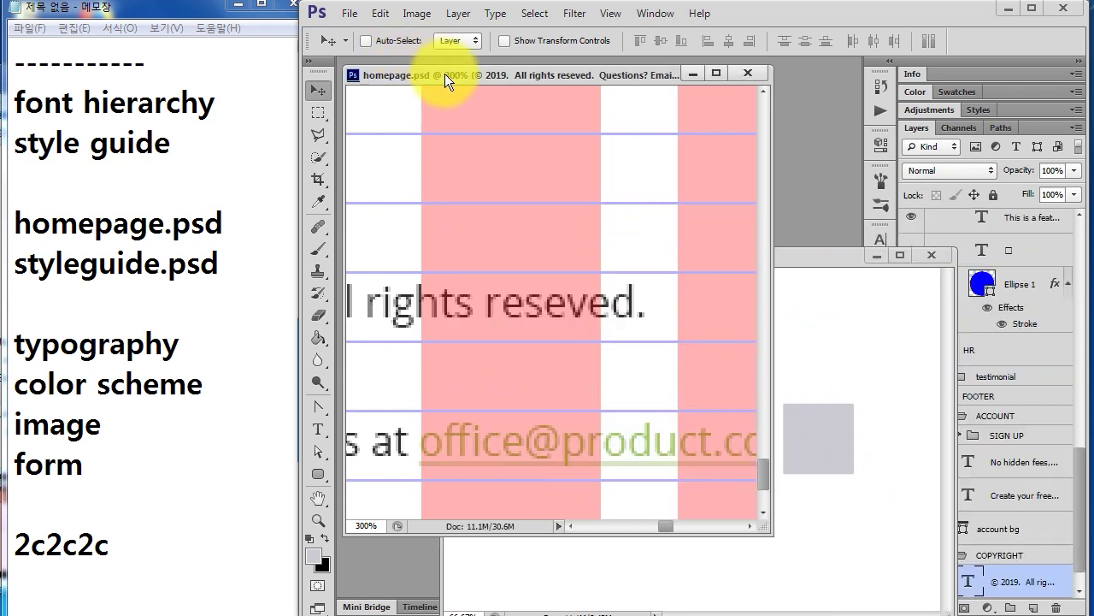
pyautogui.hotkey('ctrl', '-')
pyautogui.hotkey('ctrl', '-')
pyautogui.hotkey('ctrl', '-')
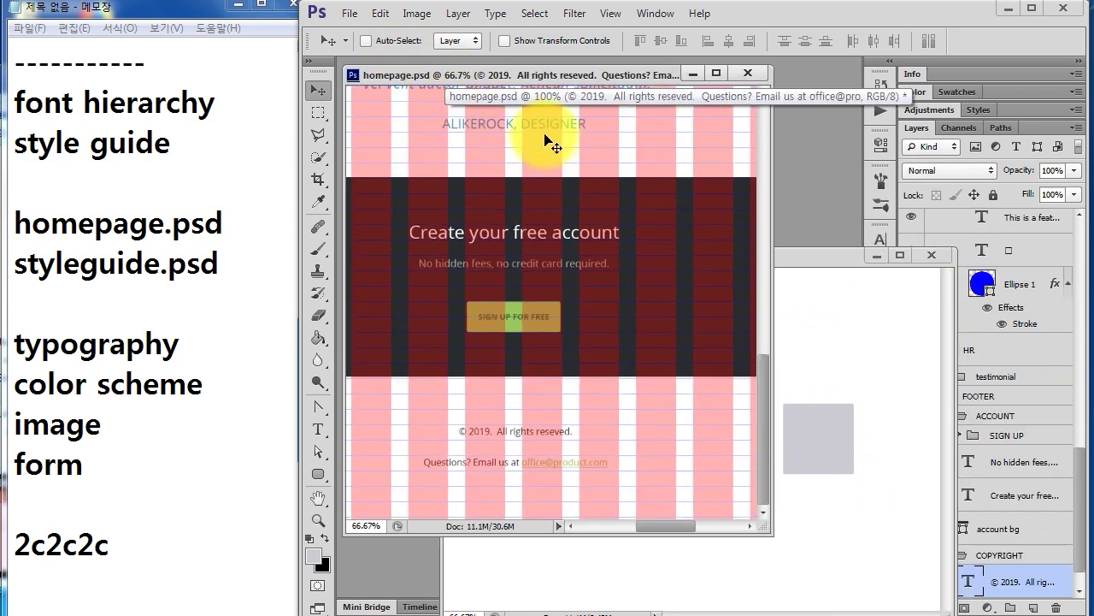
pyautogui.hotkey('ctrl', '-')
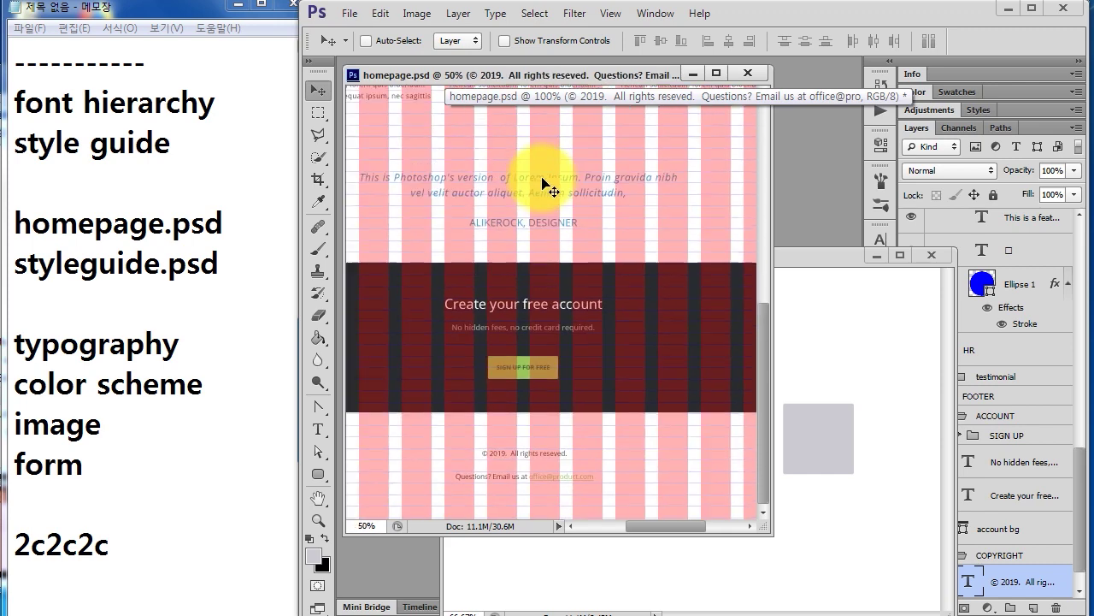
pyautogui.scroll(10, 555, 209)
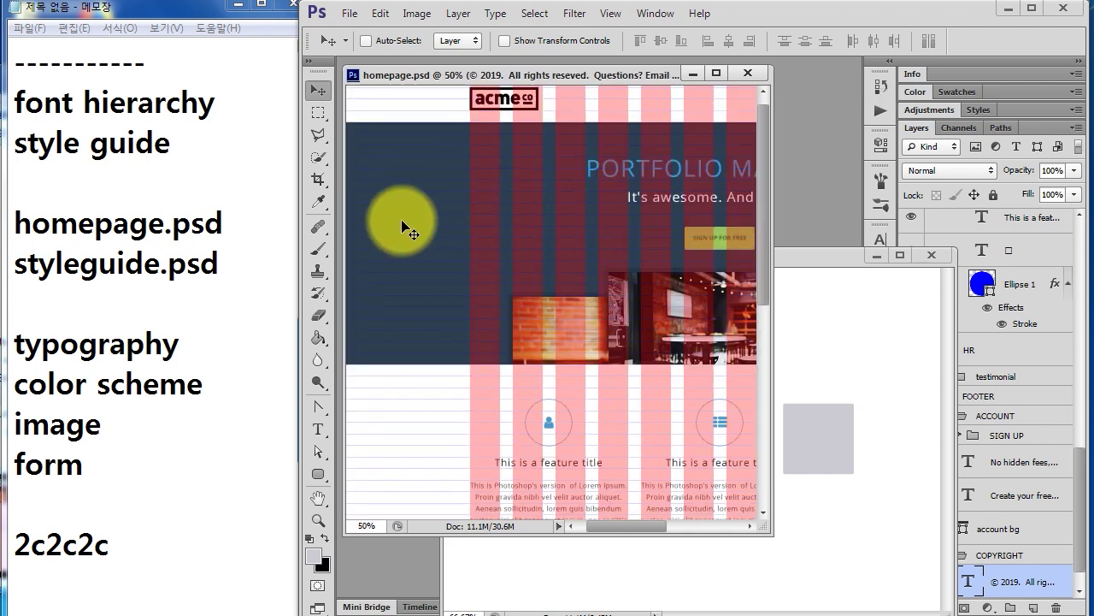
# - Check the BANNER BG layer colour (#2d3e4f) without changing it, then return to the style guide
pyautogui.keyDown('ctrl'); pyautogui.click(394, 176); pyautogui.keyUp('ctrl')
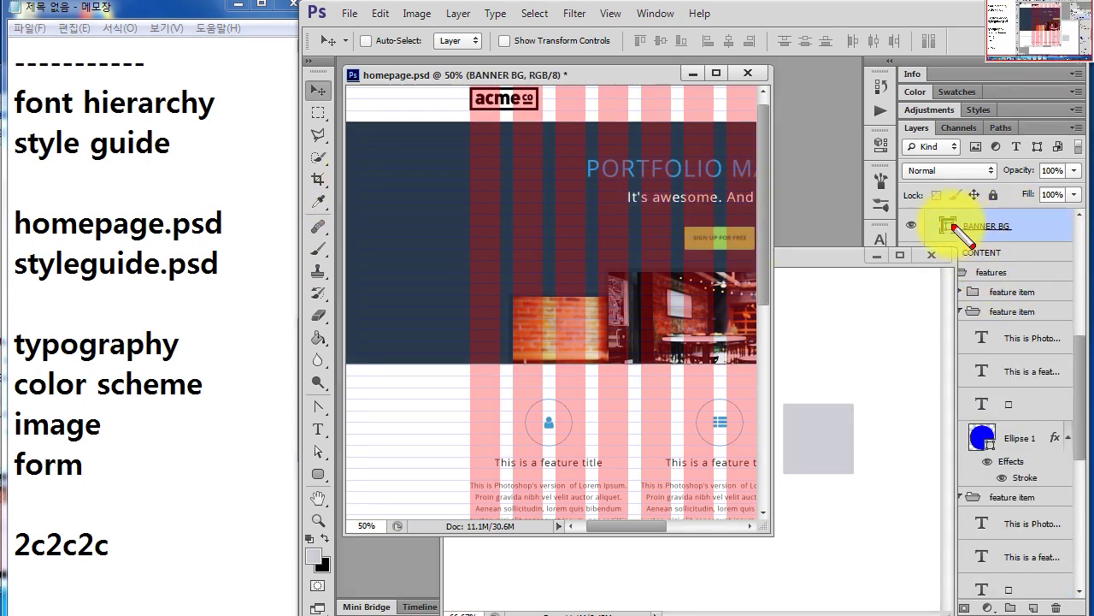
pyautogui.moveTo(399, 214); pyautogui.dragTo(428, 212)
pyautogui.moveTo(934, 213)
pyautogui.mouseDown()
pyautogui.moveTo(964, 200)
pyautogui.moveTo(964, 246)
pyautogui.mouseUp()
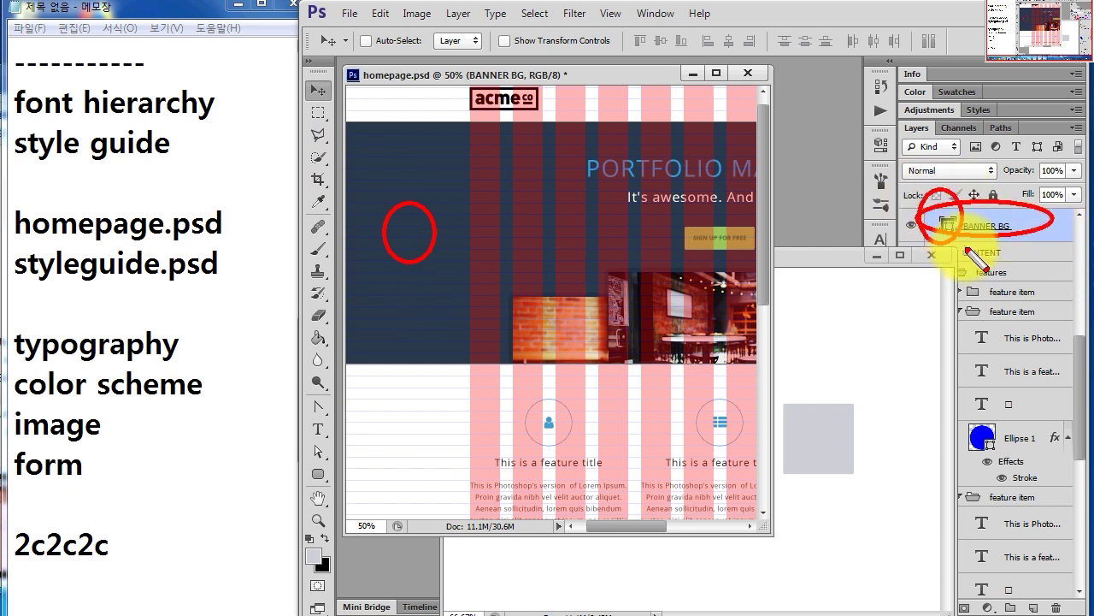
pyautogui.doubleClick(948, 224)
pyautogui.click(769, 517)
pyautogui.click(860, 274)
pyautogui.click(906, 257)
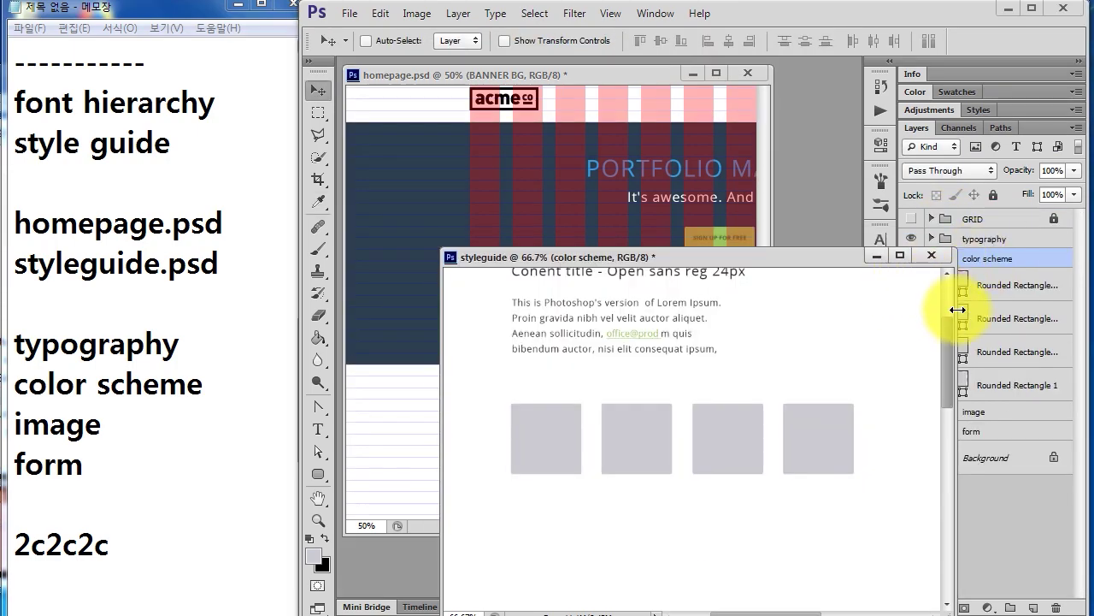
# - Fill the first swatch with the banner's navy hex pasted into the Color Picker
pyautogui.moveTo(957, 310); pyautogui.dragTo(899, 305)
pyautogui.doubleClick(951, 284)
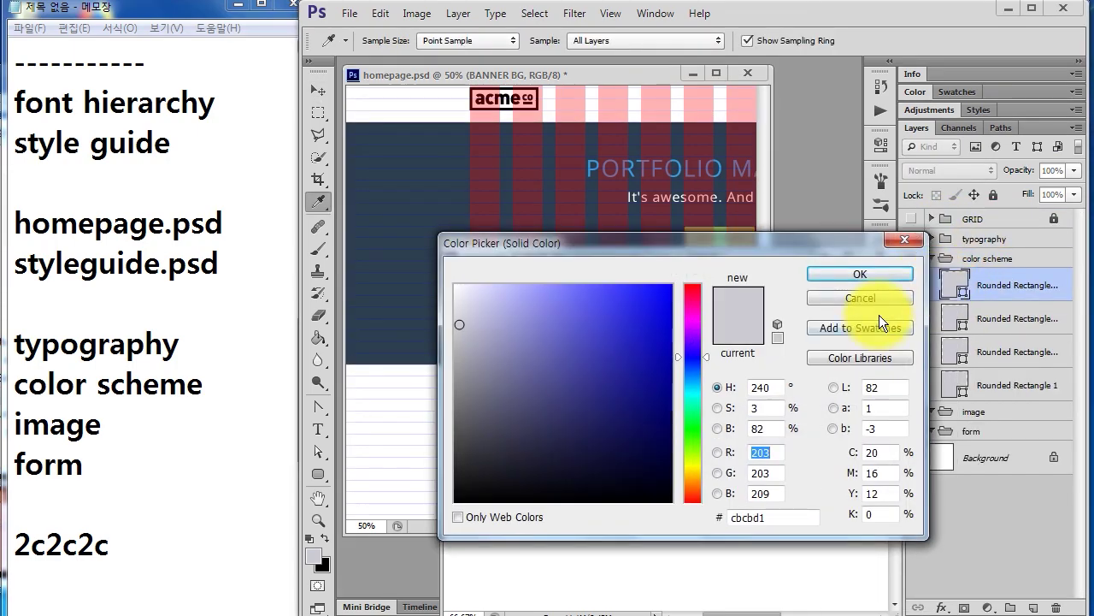
pyautogui.press('Escape')
pyautogui.doubleClick(955, 385)
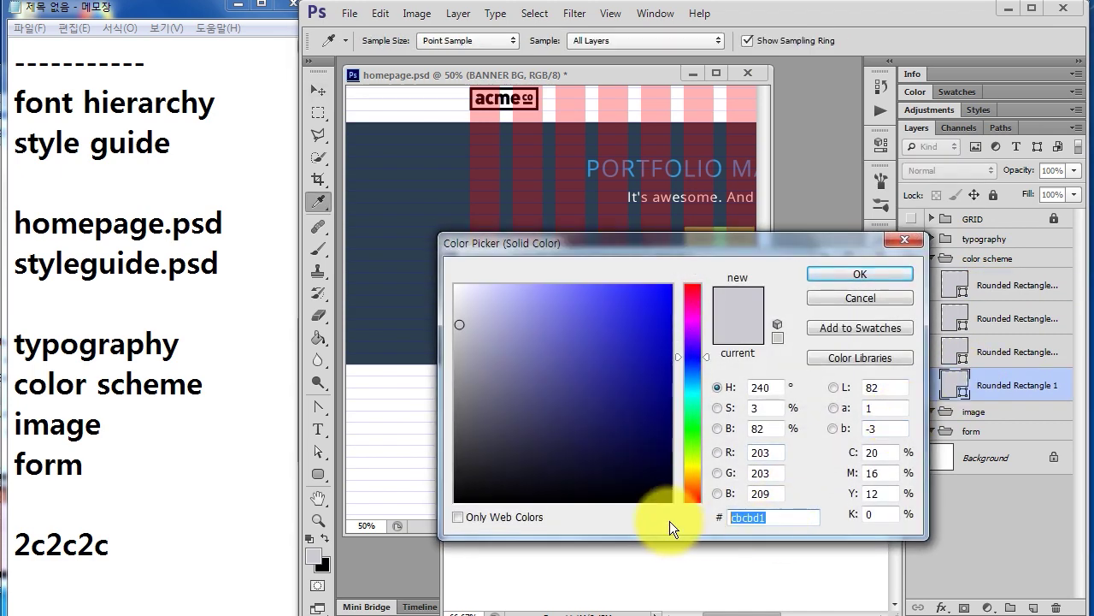
pyautogui.write('2d3e4f')
pyautogui.click(882, 277)
pyautogui.click(1009, 352)
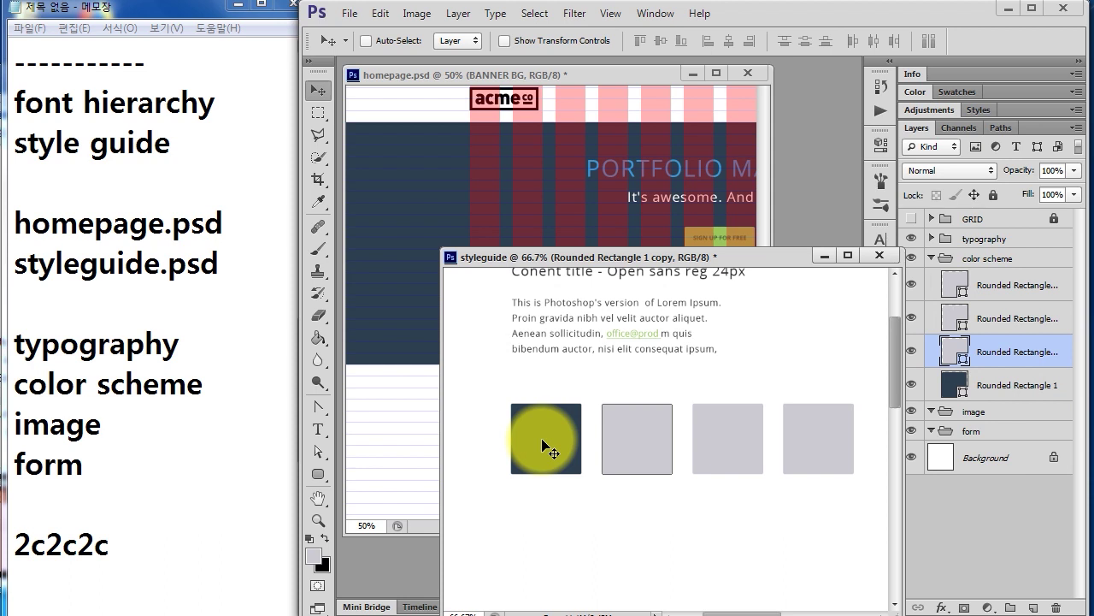
pyautogui.click(635, 73)
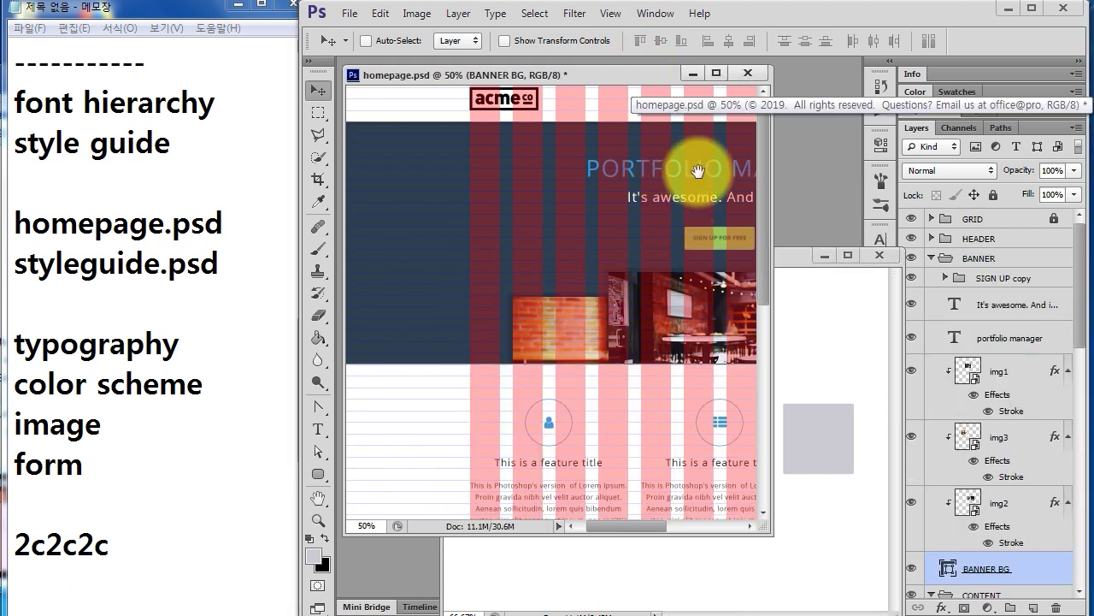
pyautogui.moveTo(701, 179); pyautogui.dragTo(652, 183)
pyautogui.keyDown('ctrl'); pyautogui.click(590, 180); pyautogui.keyUp('ctrl')
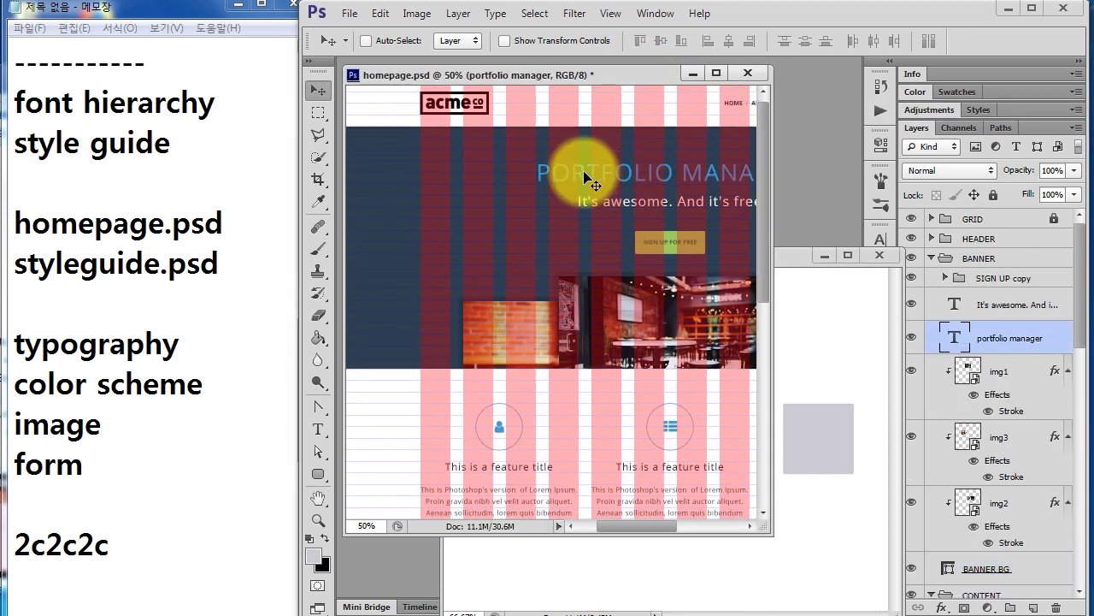
# - Identify the homepage's portfolio manager title and inspect its text colour
pyautogui.click(920, 339)
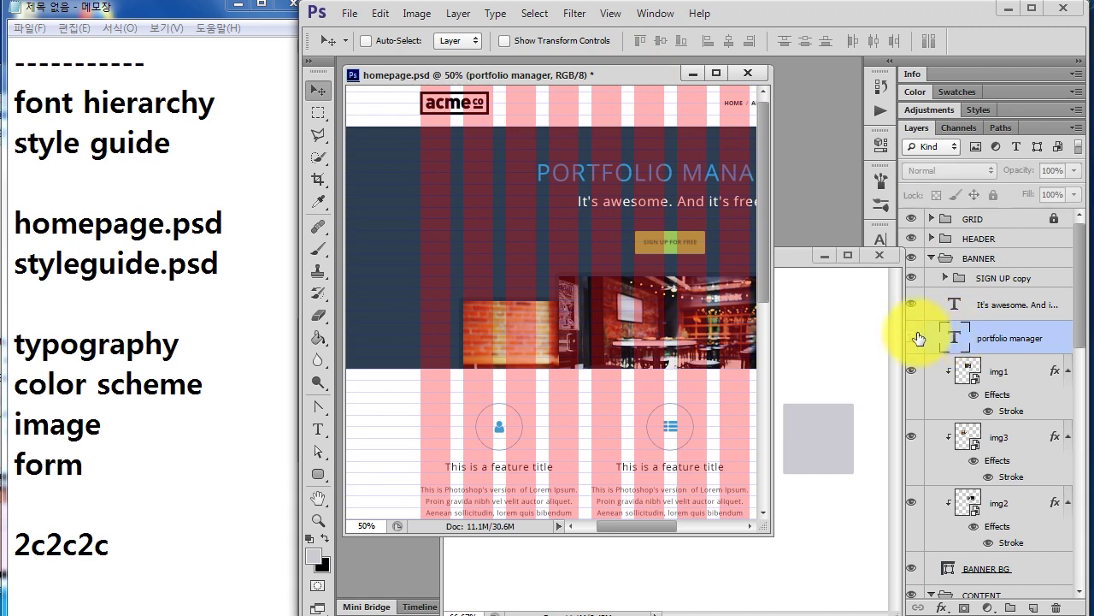
pyautogui.click(917, 339)
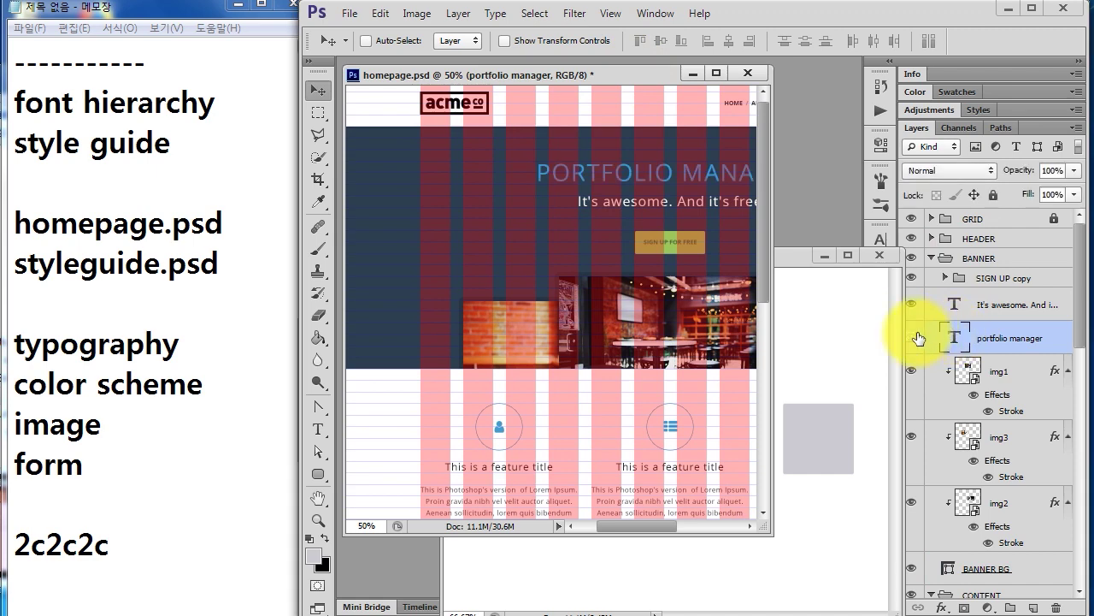
pyautogui.click(917, 339)
pyautogui.click(918, 339)
pyautogui.doubleClick(952, 337)
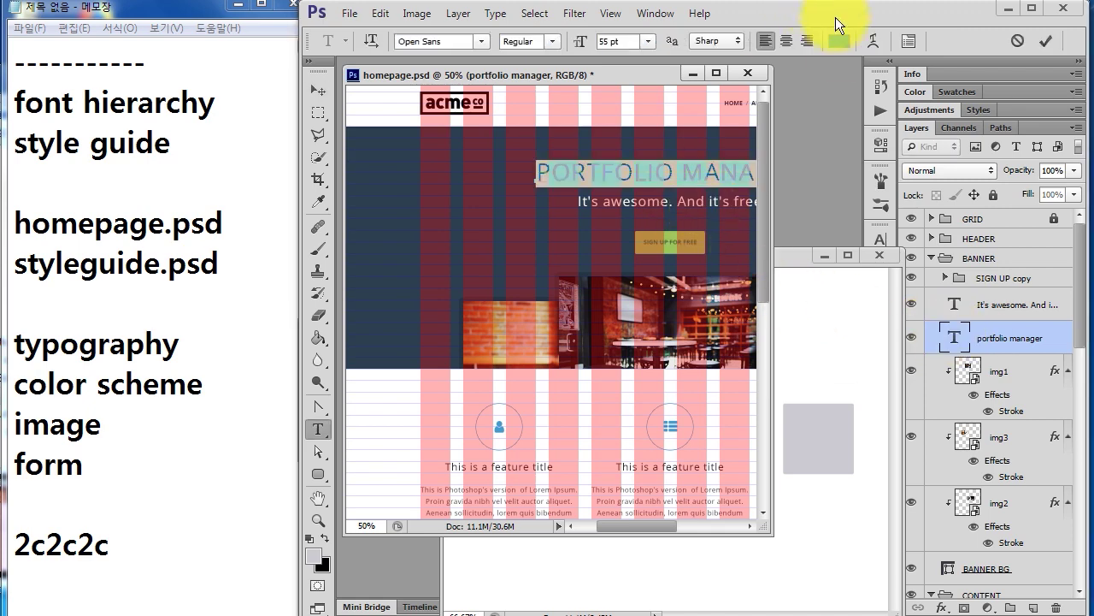
pyautogui.click(839, 41)
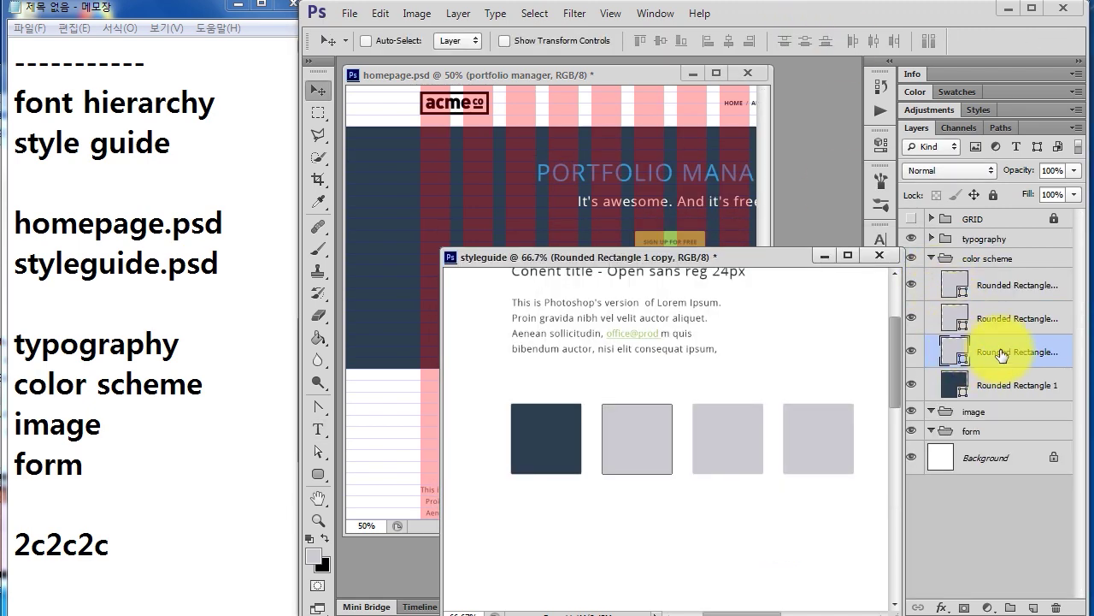
# - Set the second swatch's colour to hex 3a99d8
pyautogui.press('i')
pyautogui.doubleClick(954, 351)
pyautogui.doubleClick(778, 517)
pyautogui.write('3a99d8')
pyautogui.click(844, 273)
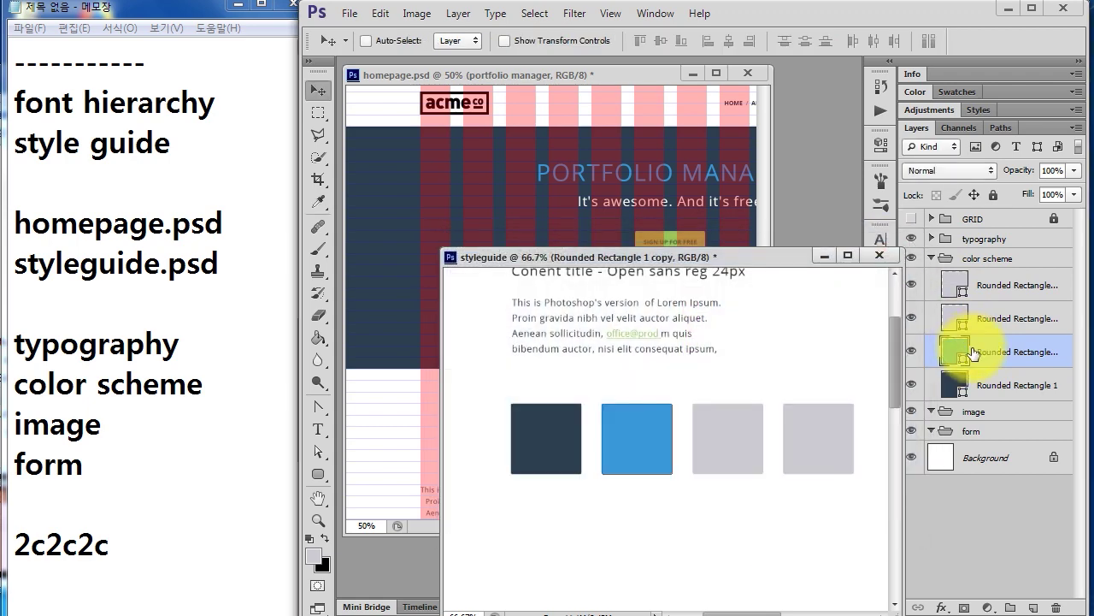
pyautogui.click(1003, 318)
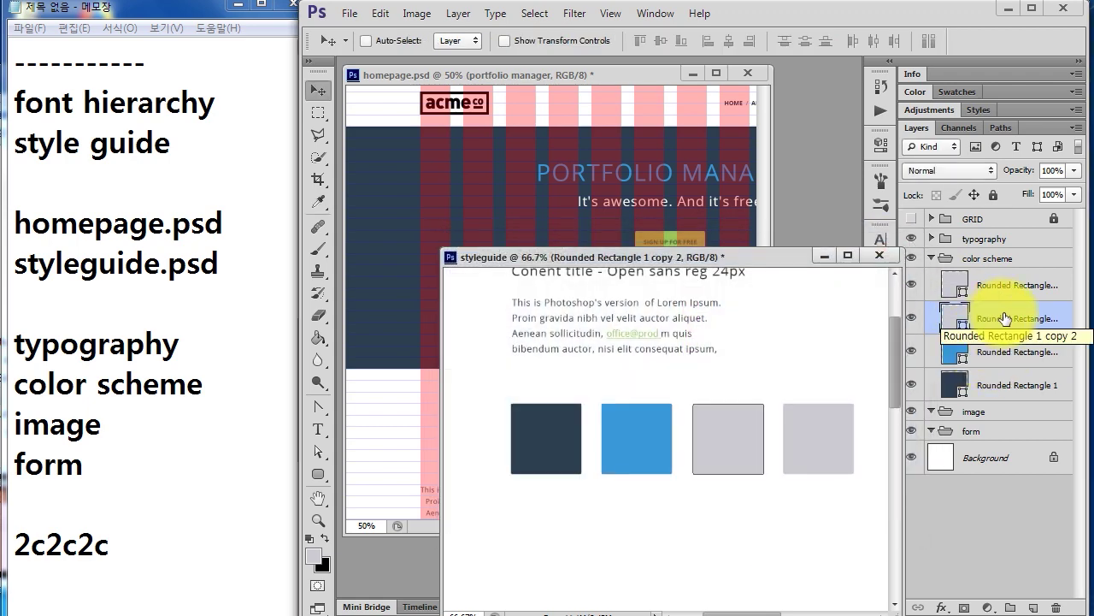
pyautogui.doubleClick(954, 317)
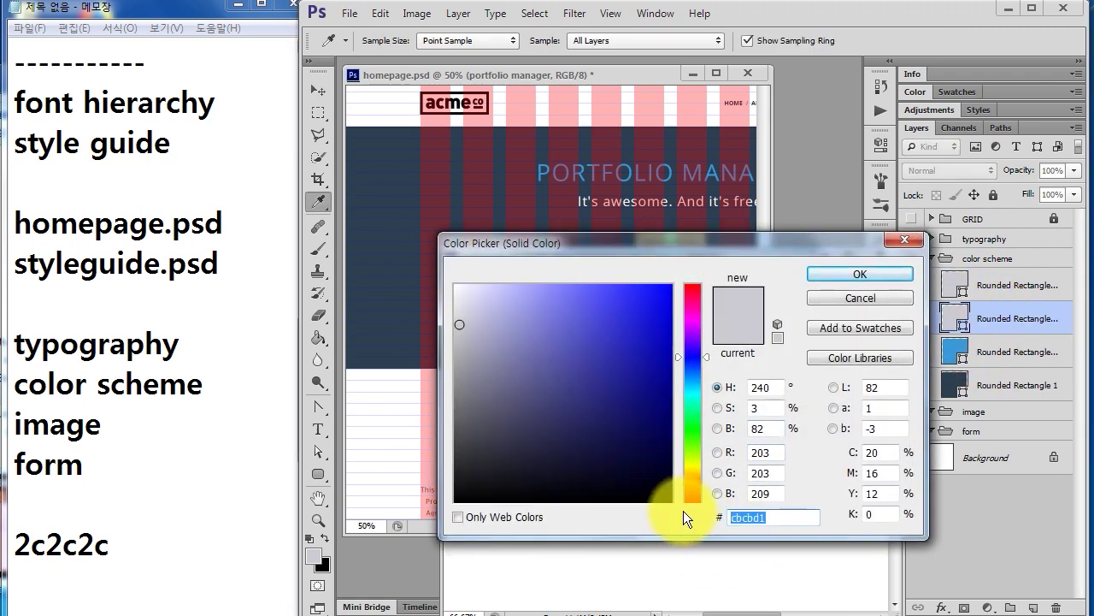
# - Set the third swatch to dark grey 2c2c2c and name its layer BODY TEXT
pyautogui.hotkey('ctrl', 'v')
pyautogui.press('Return')
pyautogui.doubleClick(1005, 317)
pyautogui.write('BODY TEXT')
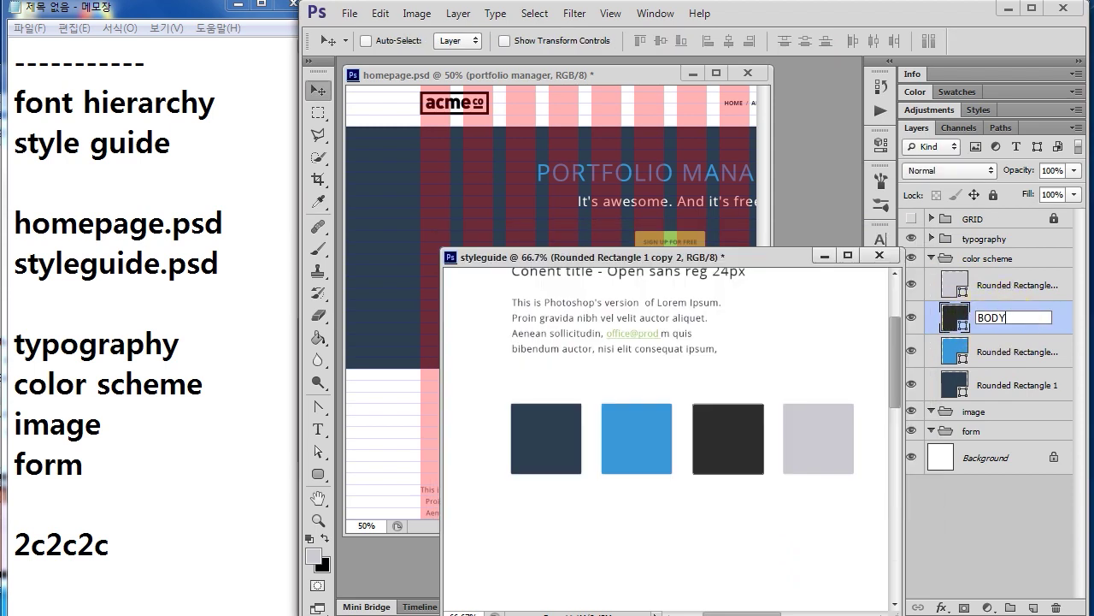
pyautogui.press('Return')
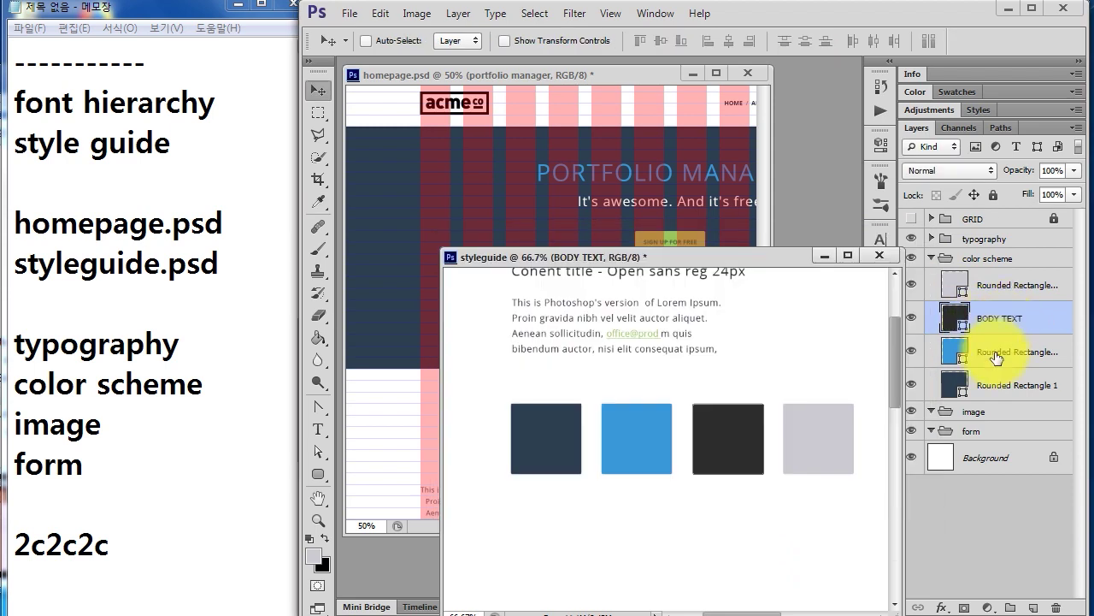
# - Rename the blue and navy swatch layers BIT TITLE and BANNER COLOR
pyautogui.doubleClick(996, 352)
pyautogui.write('BIG TITLE')
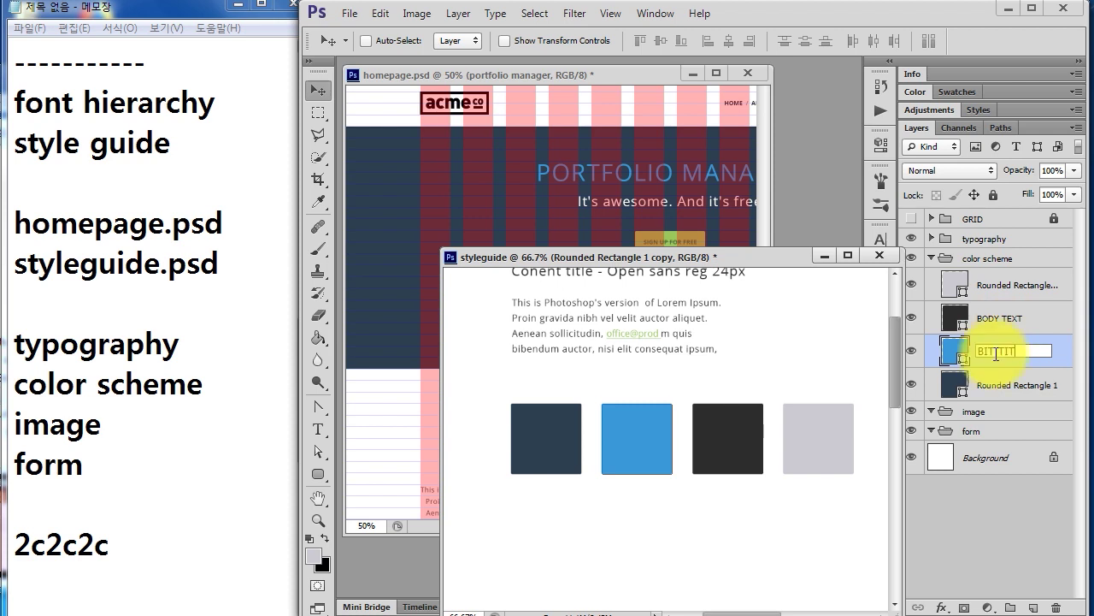
pyautogui.write('LE')
pyautogui.press('Return')
pyautogui.doubleClick(1013, 382)
pyautogui.write('BANNER')
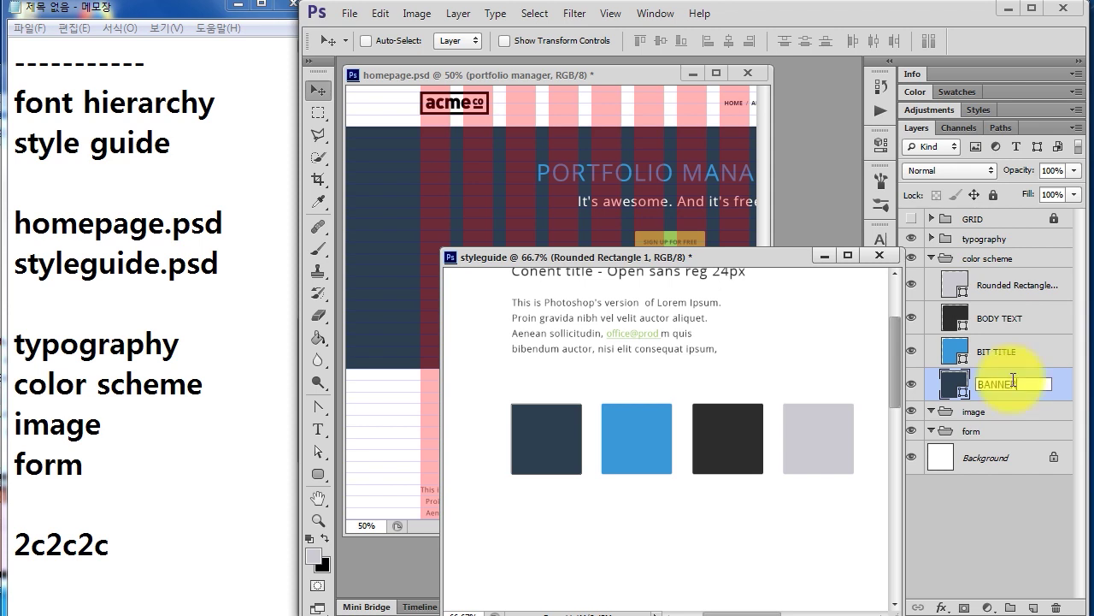
pyautogui.write('OLOR')
pyautogui.press('Return')
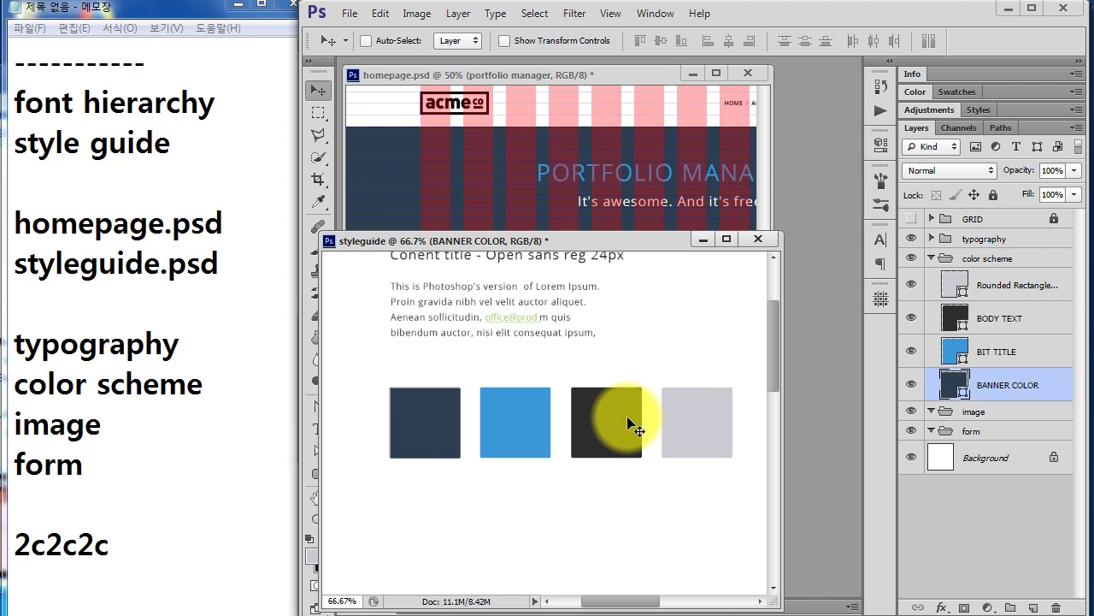
# - Add an A8A8A8 note line and fill the fourth swatch with grey a8a8a8
pyautogui.click(953, 289)
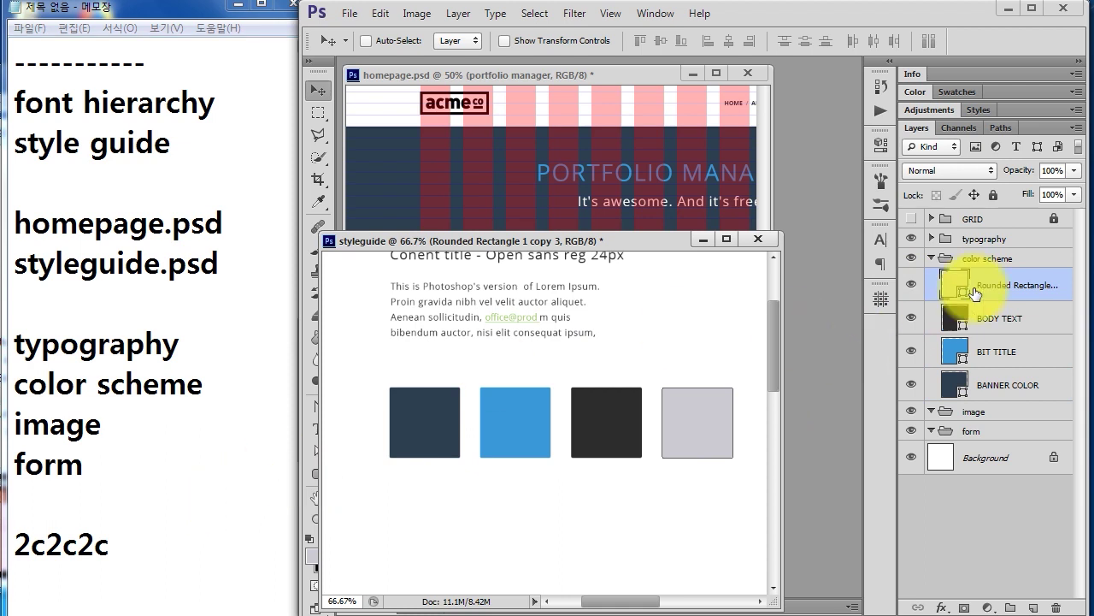
pyautogui.click(176, 522)
pyautogui.press('Return')
pyautogui.scroll(-1, 146, 522)
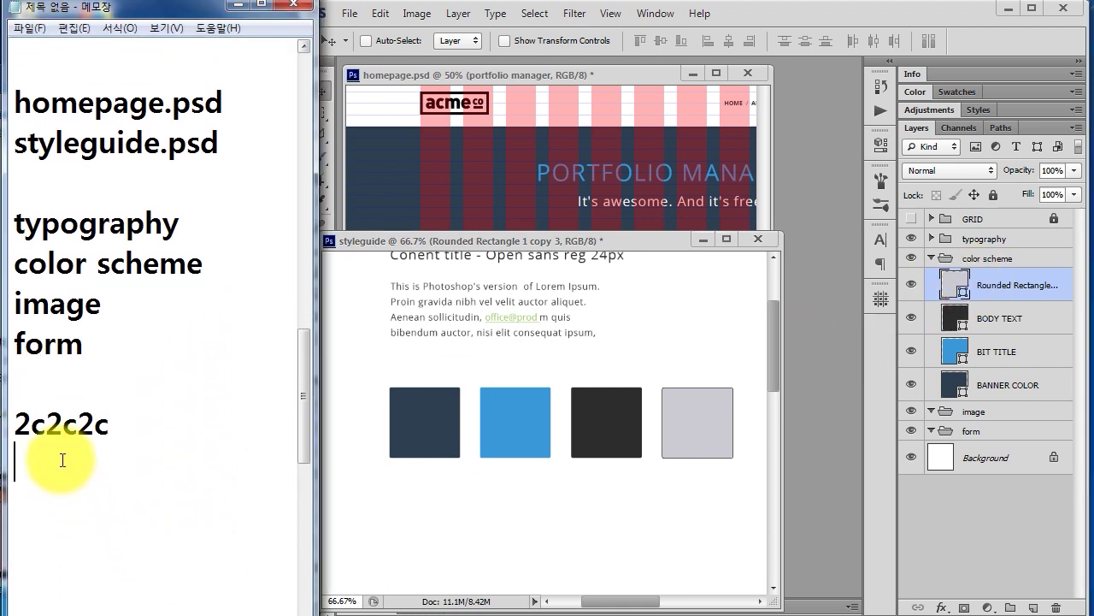
pyautogui.write('A8A8A8')
pyautogui.doubleClick(954, 285)
pyautogui.write('a8a8a8')
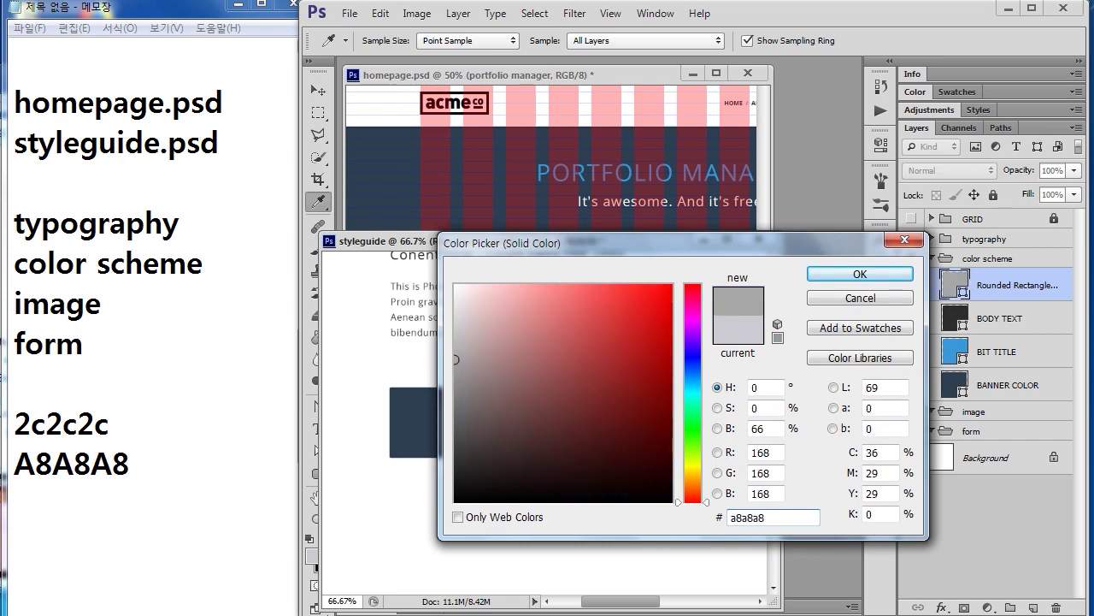
pyautogui.click(865, 274)
# - Add 'light text' after A8A8A8 in the notes and select it for the layer name
pyautogui.click(205, 469)
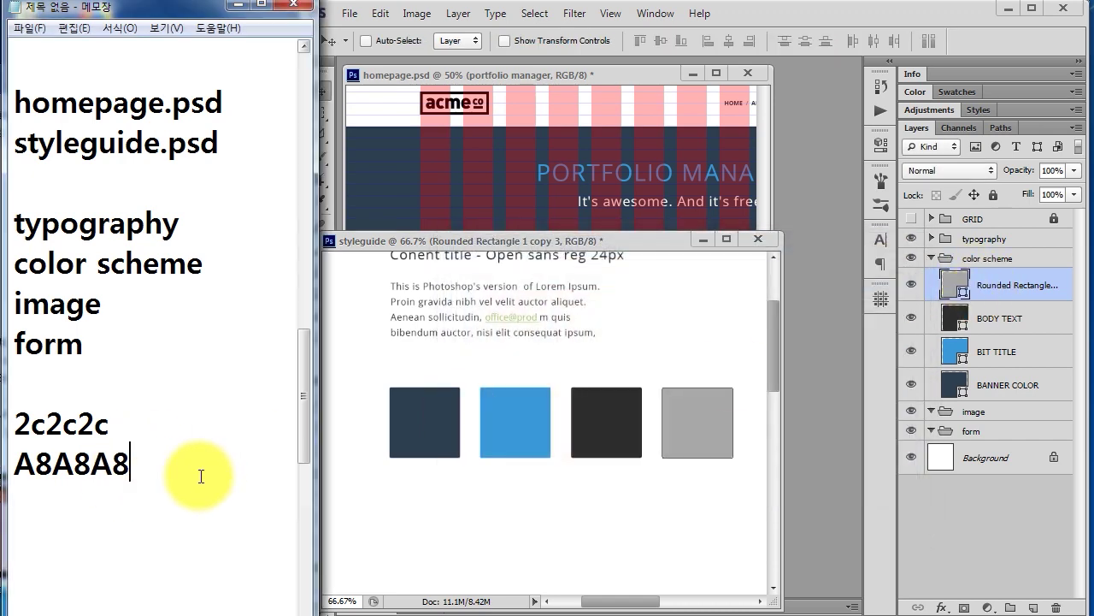
pyautogui.write('light ex')
pyautogui.press('BackSpace')
pyautogui.press('BackSpace')
pyautogui.write('te4xt')
pyautogui.press('BackSpace')
pyautogui.press('BackSpace')
pyautogui.press('BackSpace')
pyautogui.write('xt')
pyautogui.moveTo(141, 466); pyautogui.dragTo(288, 464)
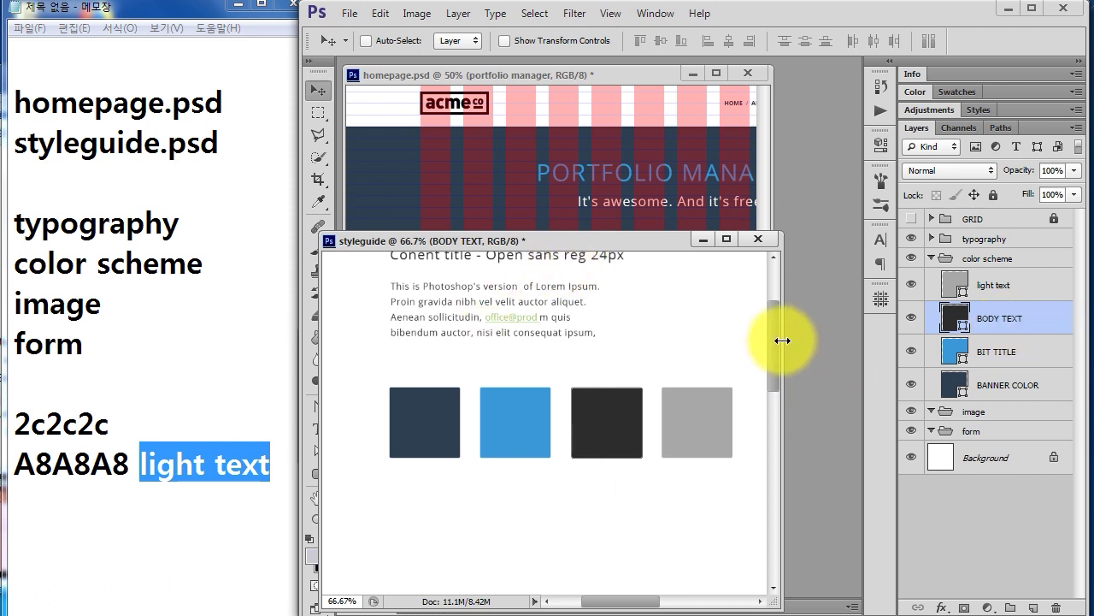
pyautogui.moveTo(782, 340); pyautogui.dragTo(889, 341)
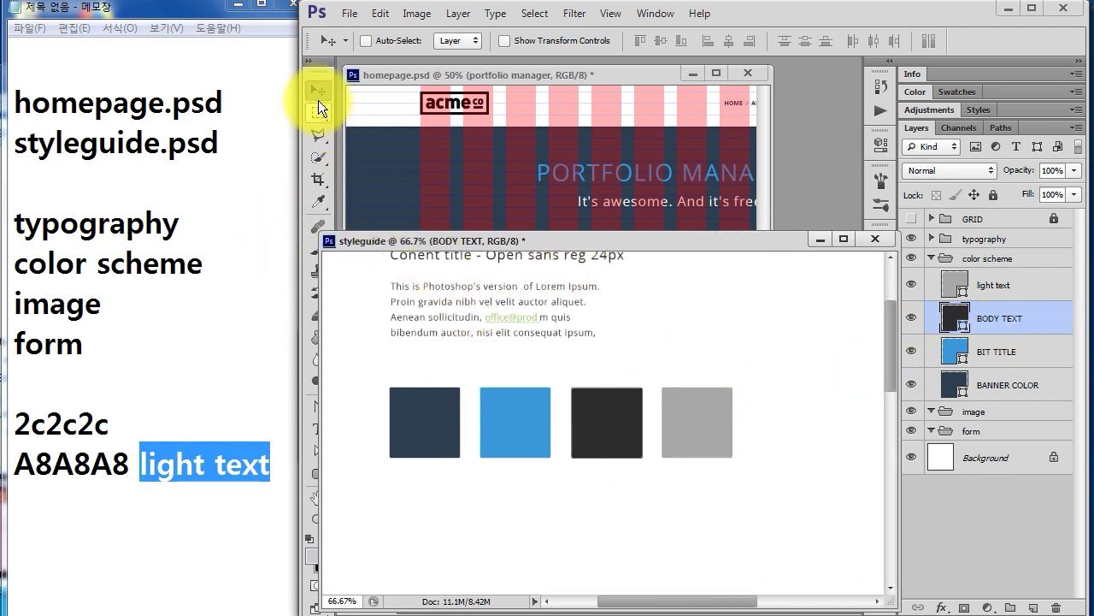
# - Duplicate the grey swatch to its right and name the copy HIGHLIGHT
pyautogui.click(318, 91)
pyautogui.click(700, 436)
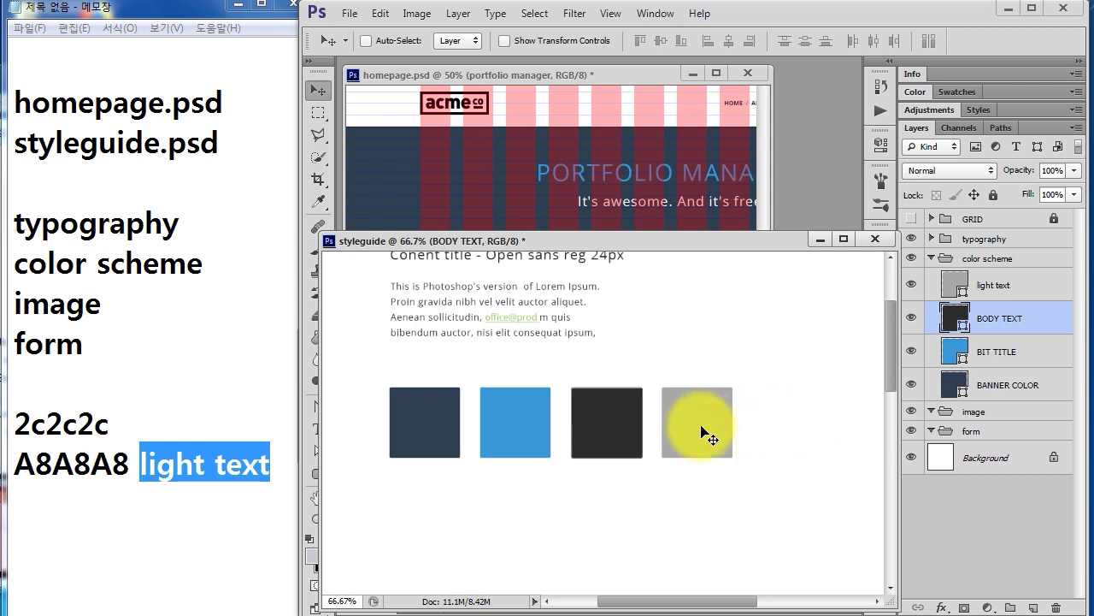
pyautogui.keyDown('ctrl'); pyautogui.click(701, 434); pyautogui.keyUp('ctrl')
pyautogui.moveTo(701, 433); pyautogui.dragTo(788, 434)
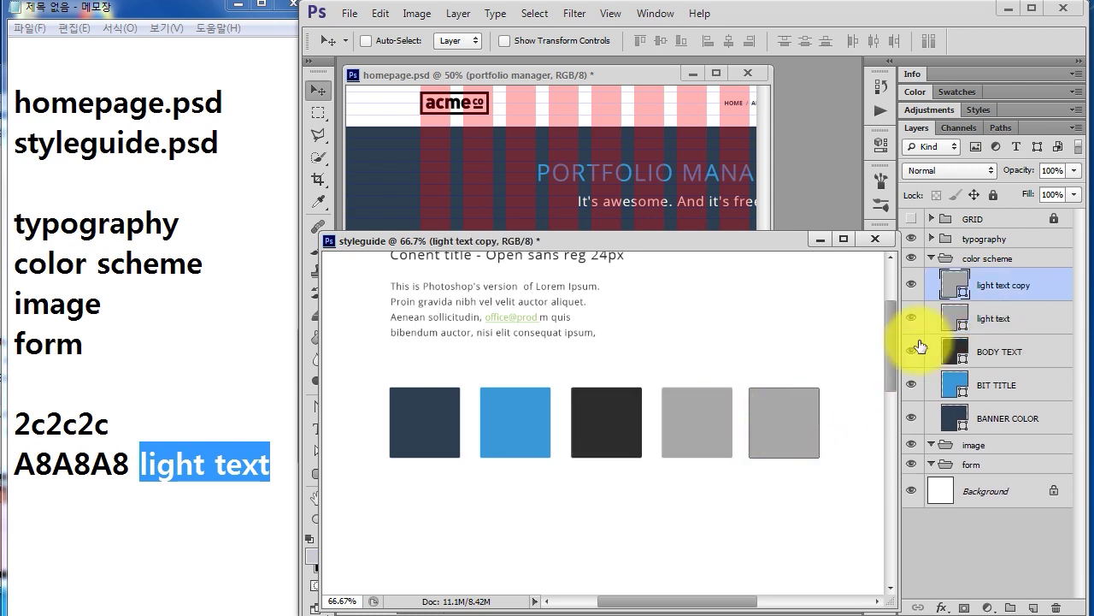
pyautogui.doubleClick(995, 285)
pyautogui.write('HIGH')
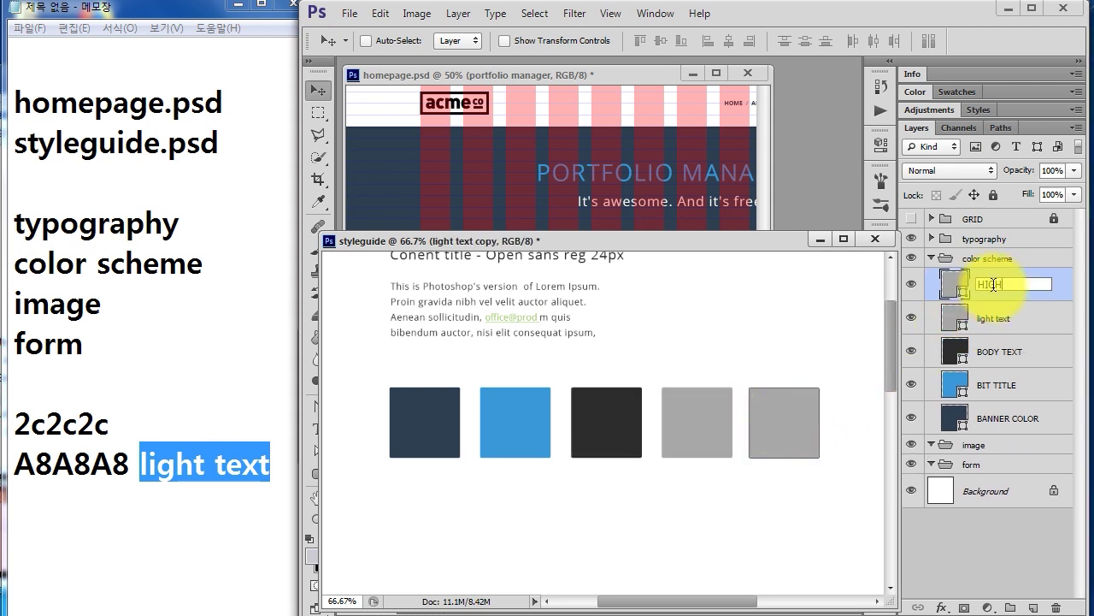
pyautogui.write('LIGHT')
pyautogui.press('Return')
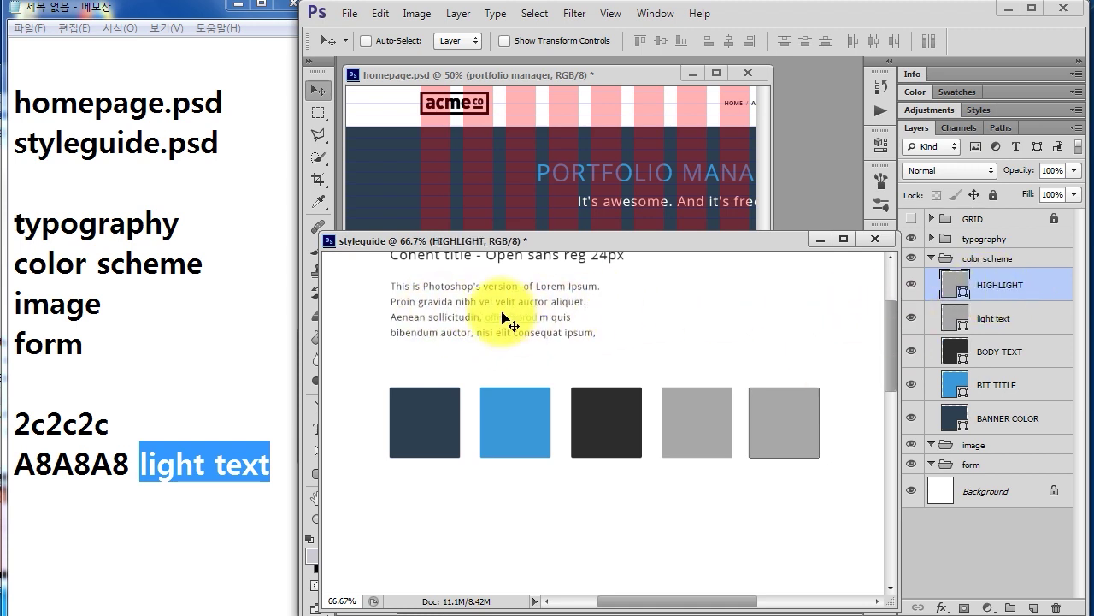
# - Colour the HIGHLIGHT swatch green with hex 9ac75b
pyautogui.moveTo(531, 237); pyautogui.dragTo(536, 222)
pyautogui.moveTo(554, 323); pyautogui.dragTo(567, 354)
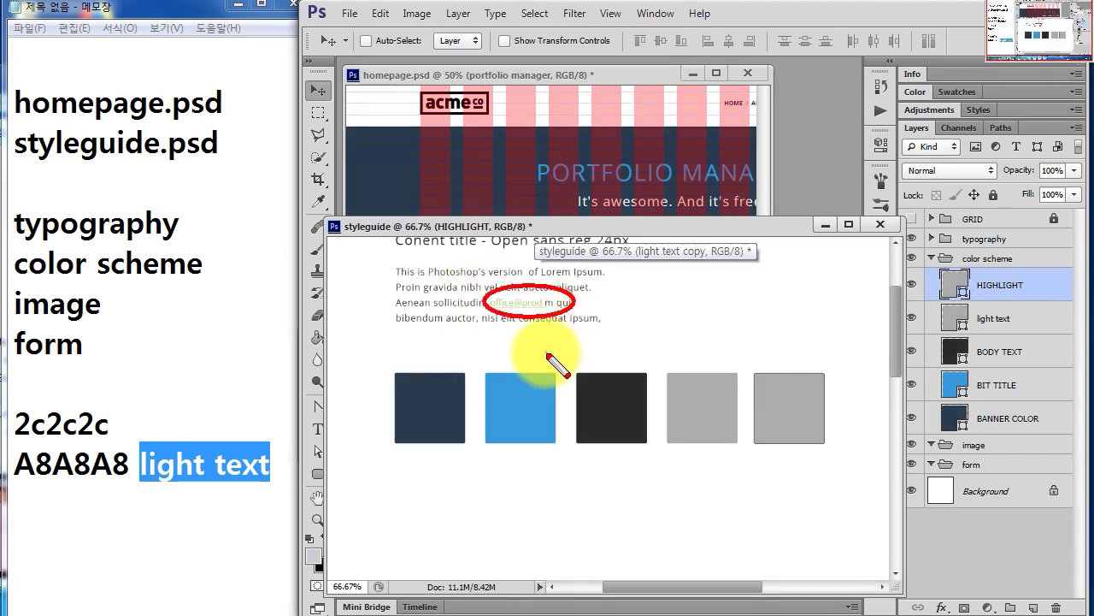
pyautogui.press('Escape')
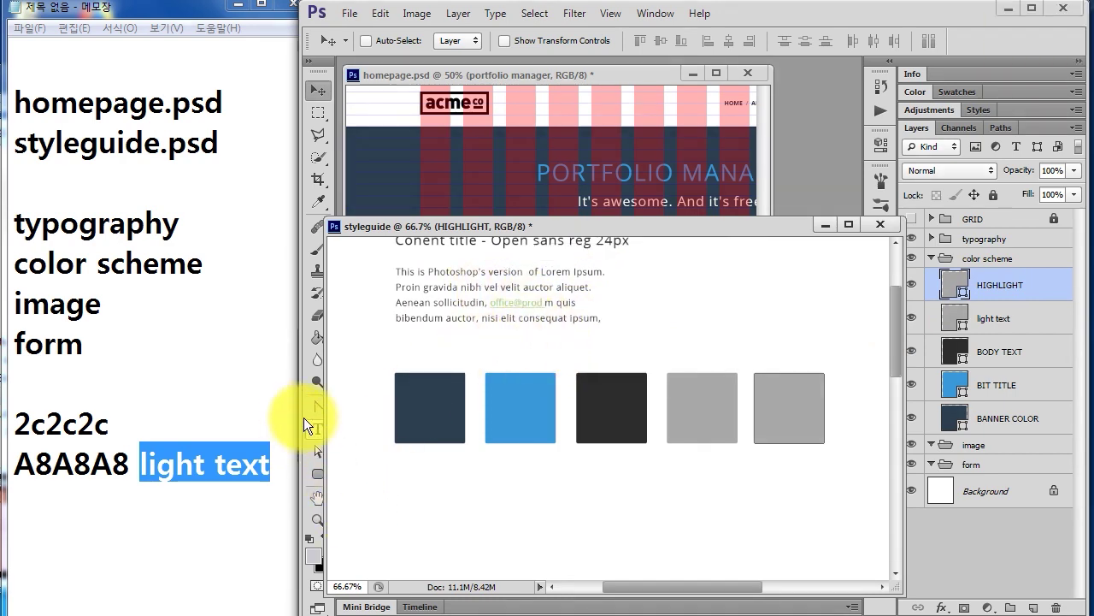
pyautogui.click(317, 428)
pyautogui.click(501, 305)
pyautogui.doubleClick(950, 417)
pyautogui.doubleClick(774, 513)
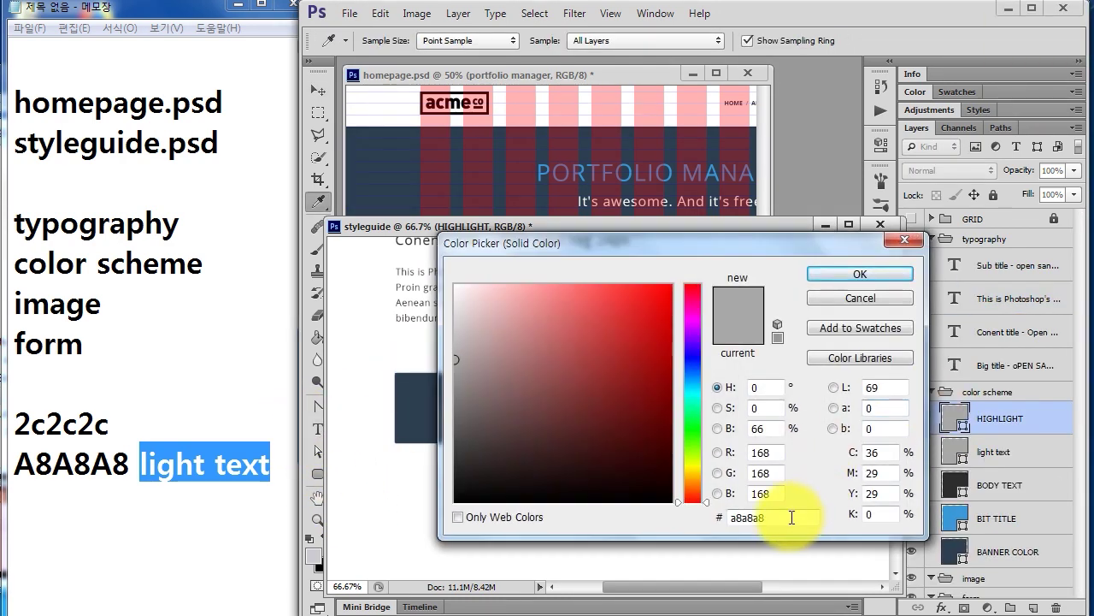
pyautogui.write('9ac75b')
pyautogui.click(856, 275)
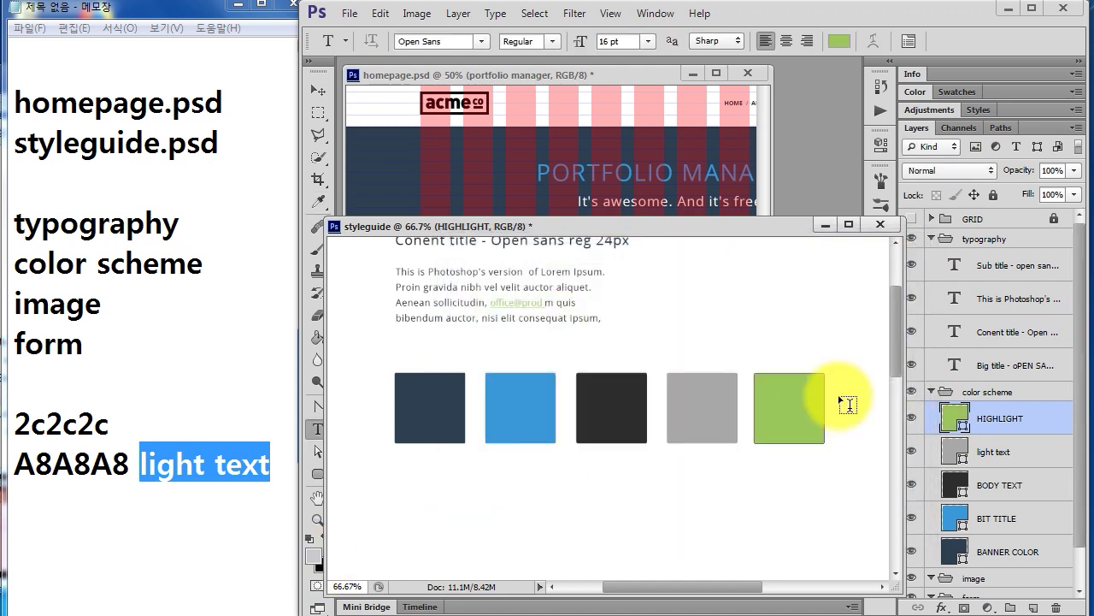
# - Add a '9ac75b HIGHLIGHT' line to the notes and save styleguide.psd
pyautogui.click(168, 501)
pyautogui.write('9ac75b HIGHLIGHT')
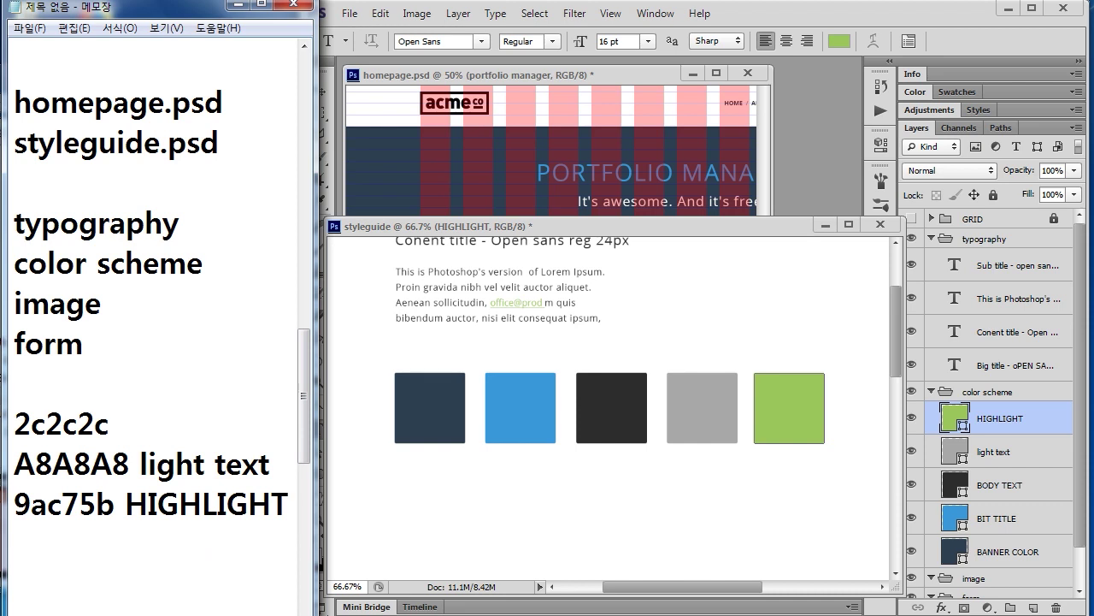
pyautogui.click(990, 426)
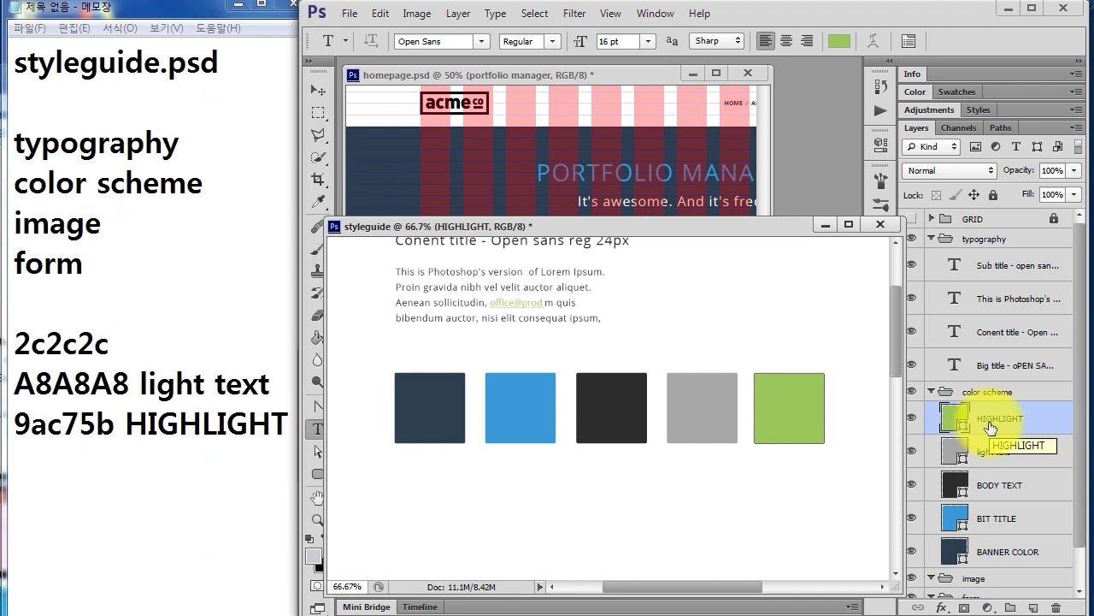
pyautogui.hotkey('ctrl', 's')
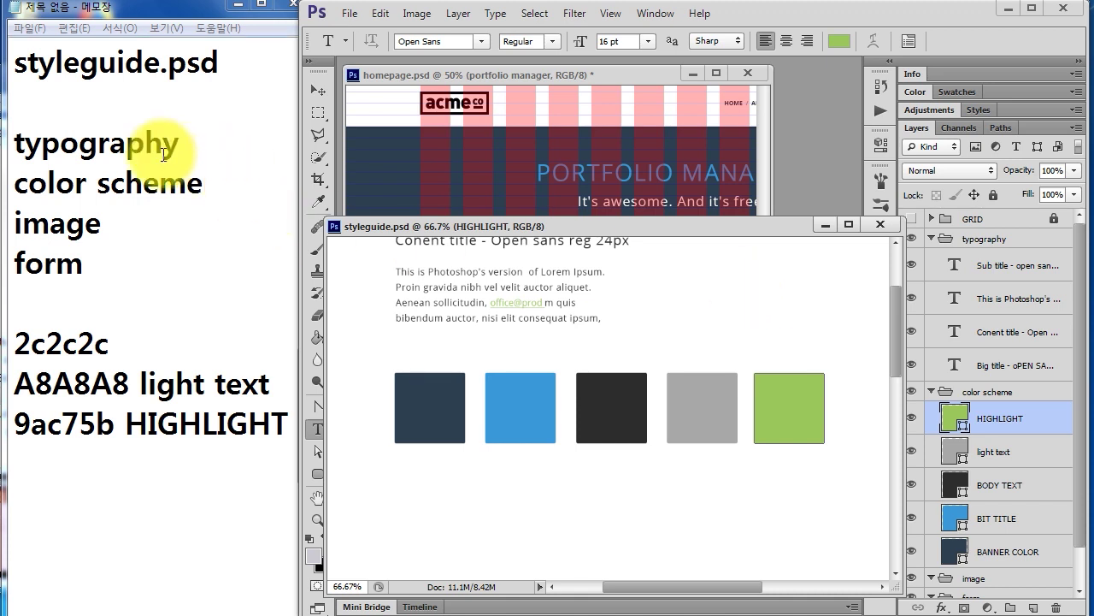
# - Replace the blank note line with 'getbootstrap.com', fixing accidental Korean input
pyautogui.moveTo(298, 414)
pyautogui.mouseDown()
pyautogui.moveTo(313, 419)
pyautogui.moveTo(305, 441)
pyautogui.mouseUp()
pyautogui.scroll(-2, 305, 448)
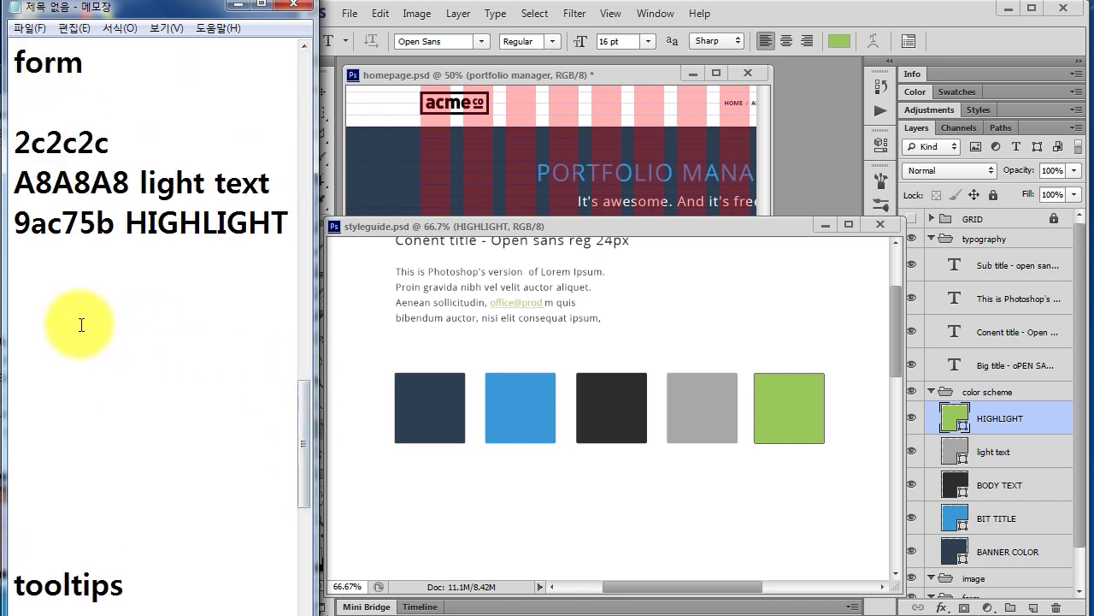
pyautogui.press('BackSpace')
pyautogui.write('ㅎㄷ')
pyautogui.press('BackSpace')
pyautogui.press('BackSpace')
pyautogui.press('Hangul')
pyautogui.write('getbootstrap.com')
# - Select the getbootstrap.com line and bring the Bootstrap site forward
pyautogui.hotkey('shift', 'Home')
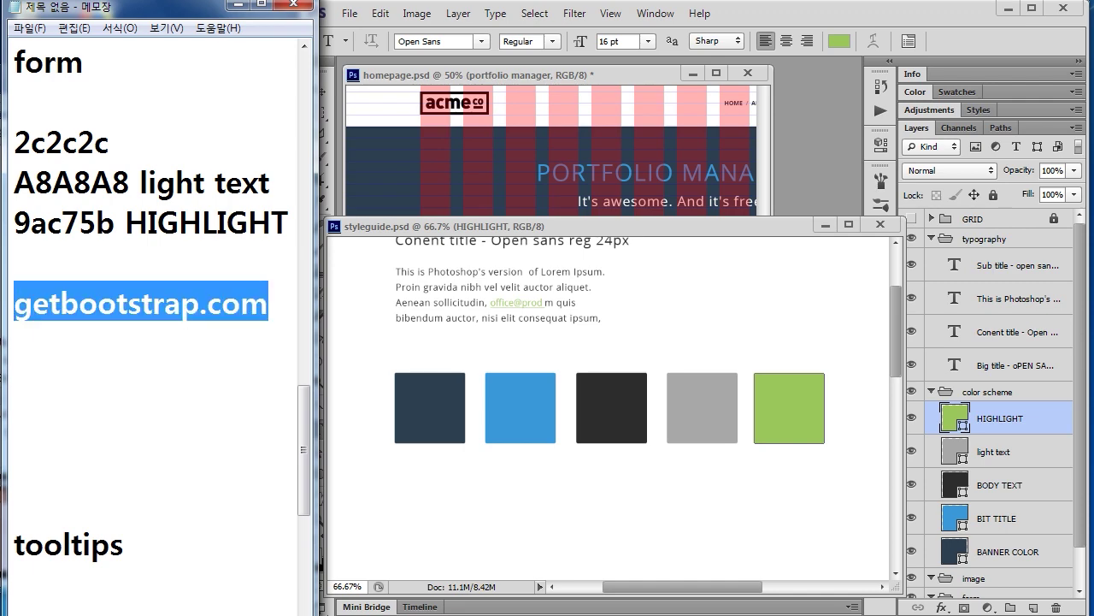
pyautogui.click(195, 609)
pyautogui.click(125, 342)
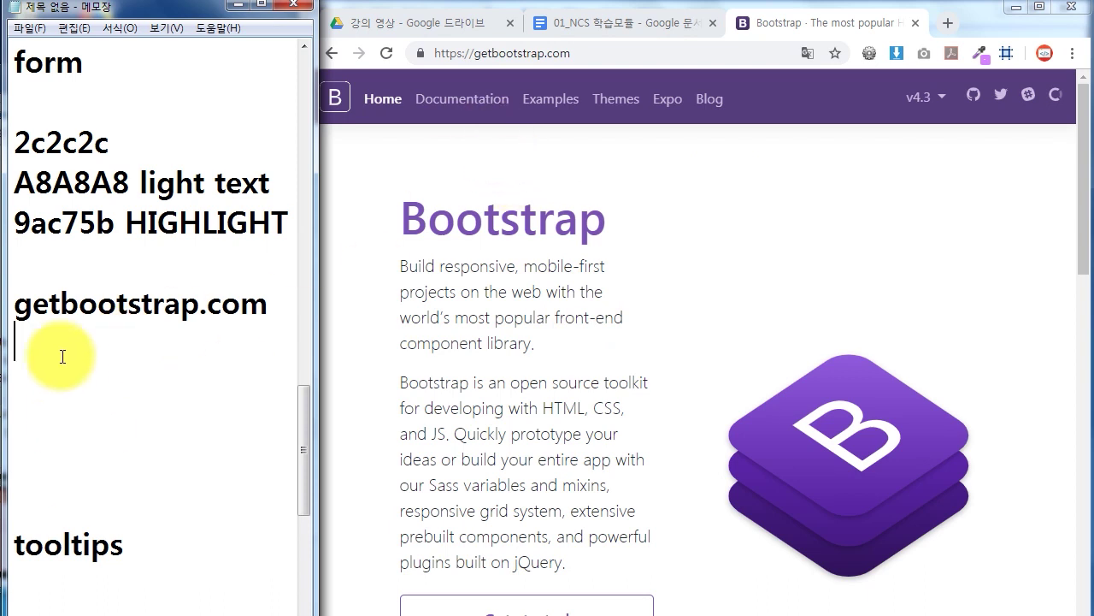
# - Note 'documentation' and 'component', and open the Bootstrap docs Content > Images page
pyautogui.write('documentatio')
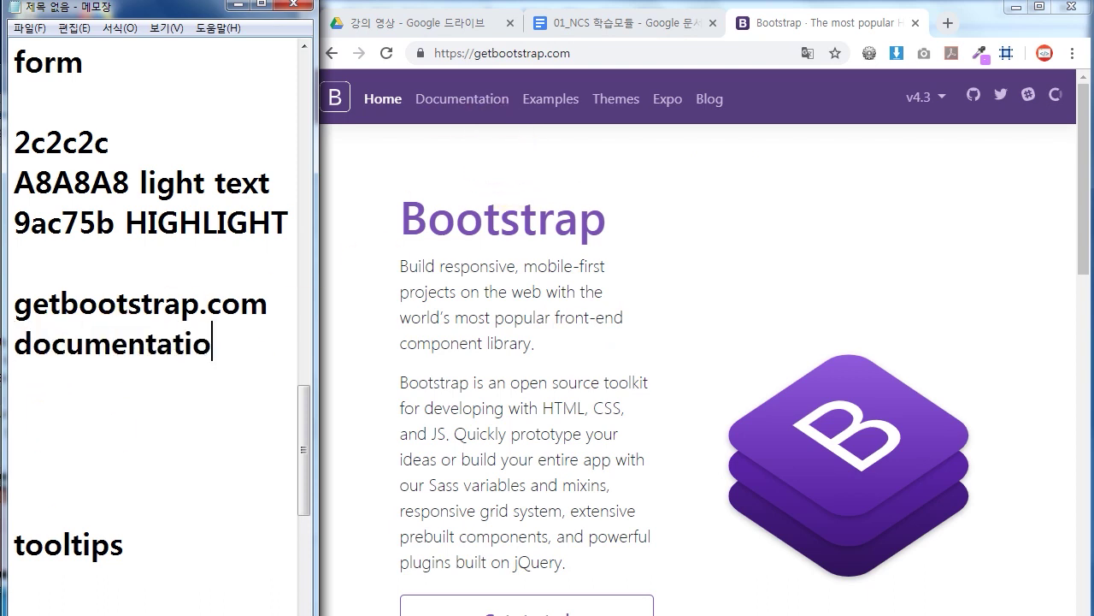
pyautogui.write('n')
pyautogui.press('Return')
pyautogui.write('compon')
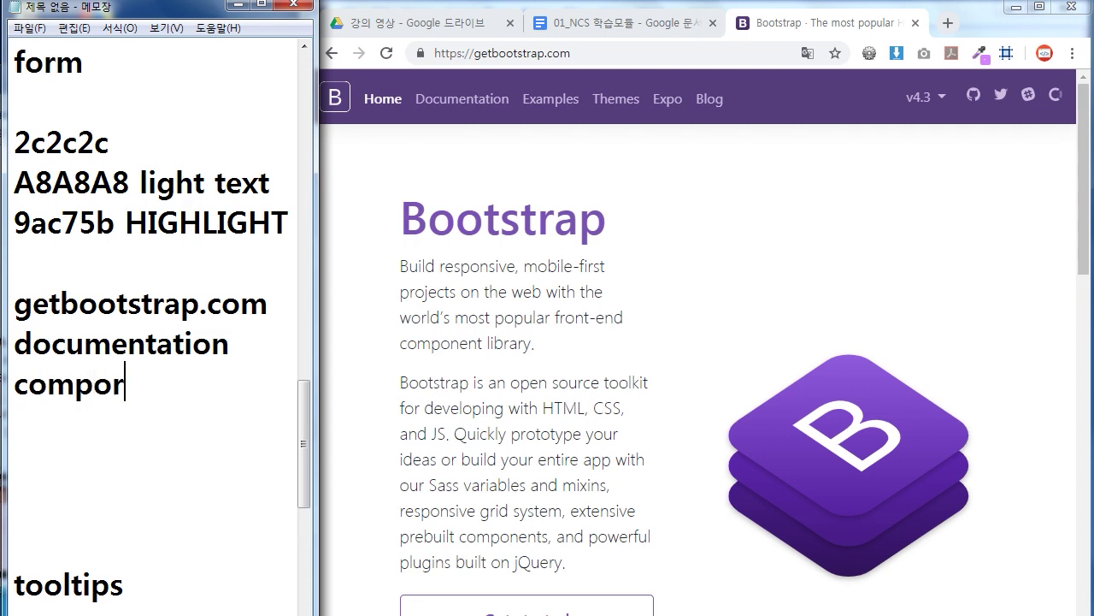
pyautogui.write('ent')
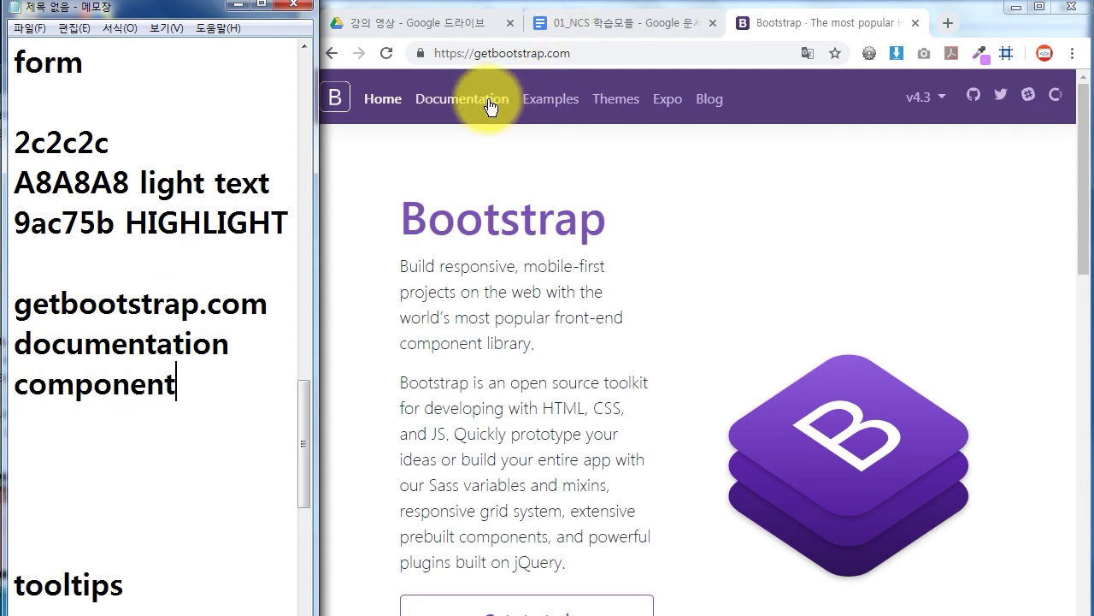
pyautogui.click(483, 100)
pyautogui.moveTo(498, 329)
pyautogui.mouseDown()
pyautogui.moveTo(517, 488)
pyautogui.moveTo(507, 537)
pyautogui.moveTo(524, 329)
pyautogui.mouseUp()
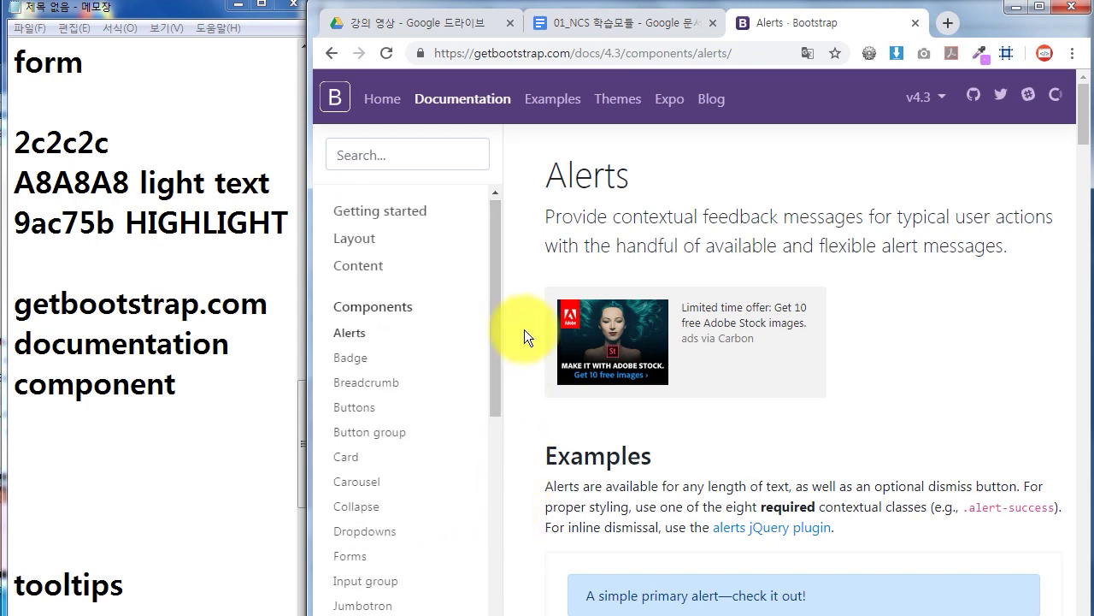
pyautogui.click(354, 266)
pyautogui.click(370, 387)
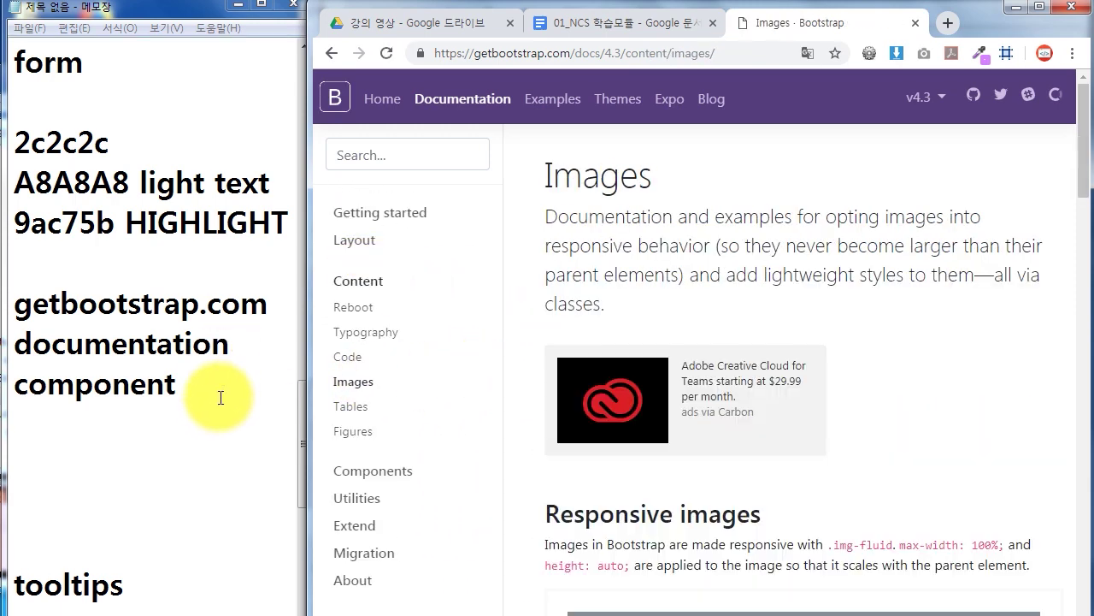
# - Change the 'component' note to 'content/image'
pyautogui.moveTo(220, 384); pyautogui.dragTo(17, 384)
pyautogui.write('conten')
pyautogui.press('BackSpace')
pyautogui.press('BackSpace')
pyautogui.write('tent/image')
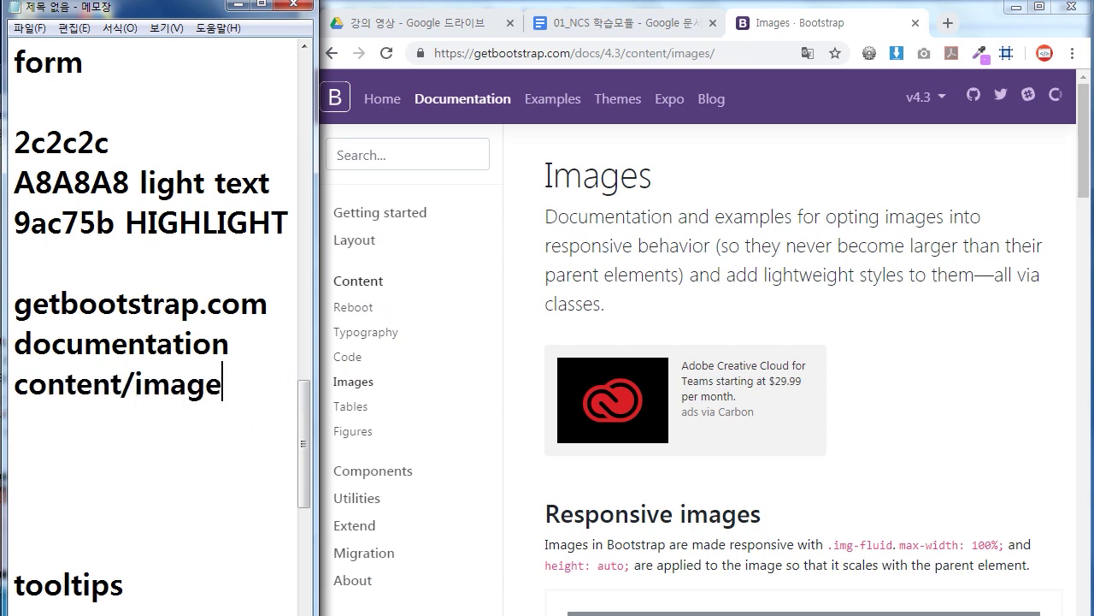
# - Scroll through the Bootstrap image examples, then minimize Chrome to return to styleguide.psd
pyautogui.click(949, 387)
pyautogui.scroll(-7, 949, 379)
pyautogui.scroll(-3, 949, 377)
pyautogui.scroll(-2, 949, 377)
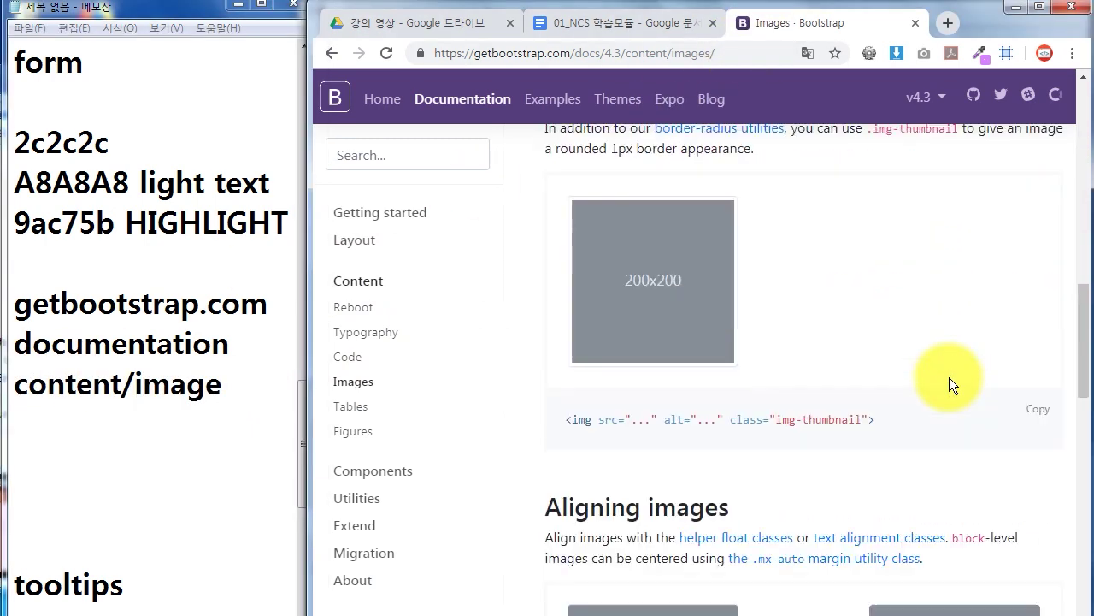
pyautogui.scroll(-3, 949, 377)
pyautogui.scroll(4, 949, 377)
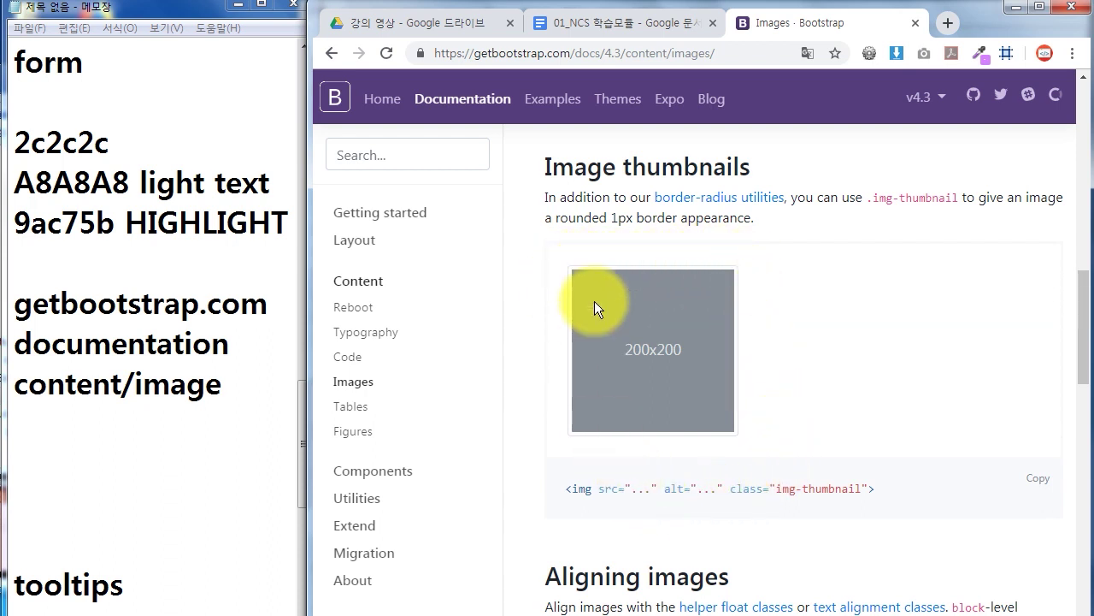
pyautogui.scroll(-4, 864, 282)
pyautogui.scroll(-3, 855, 312)
pyautogui.scroll(3, 684, 334)
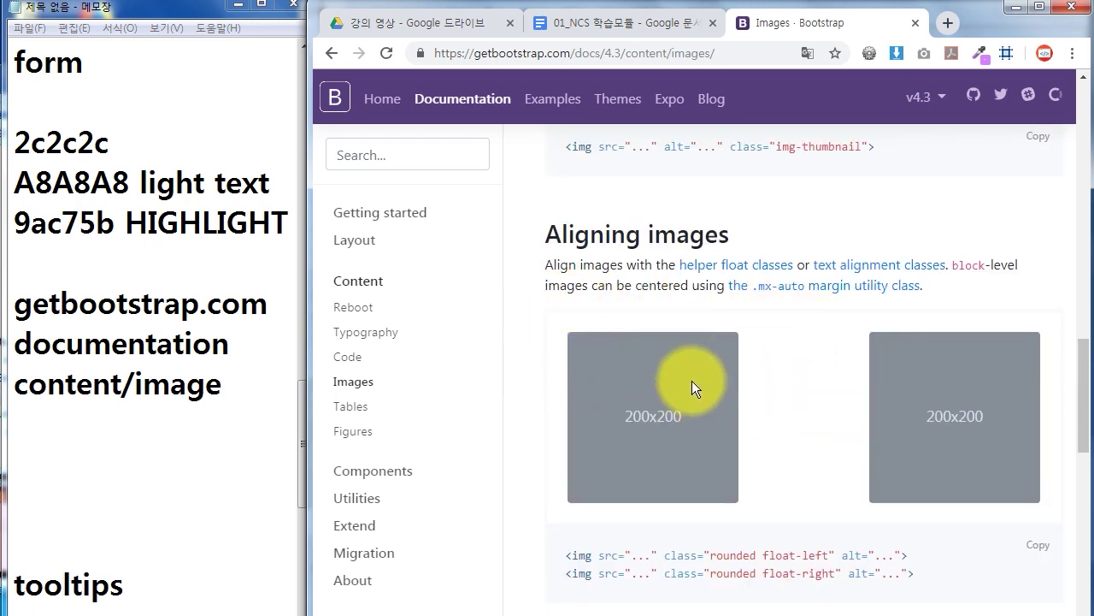
pyautogui.scroll(-4, 726, 386)
pyautogui.scroll(-3, 743, 372)
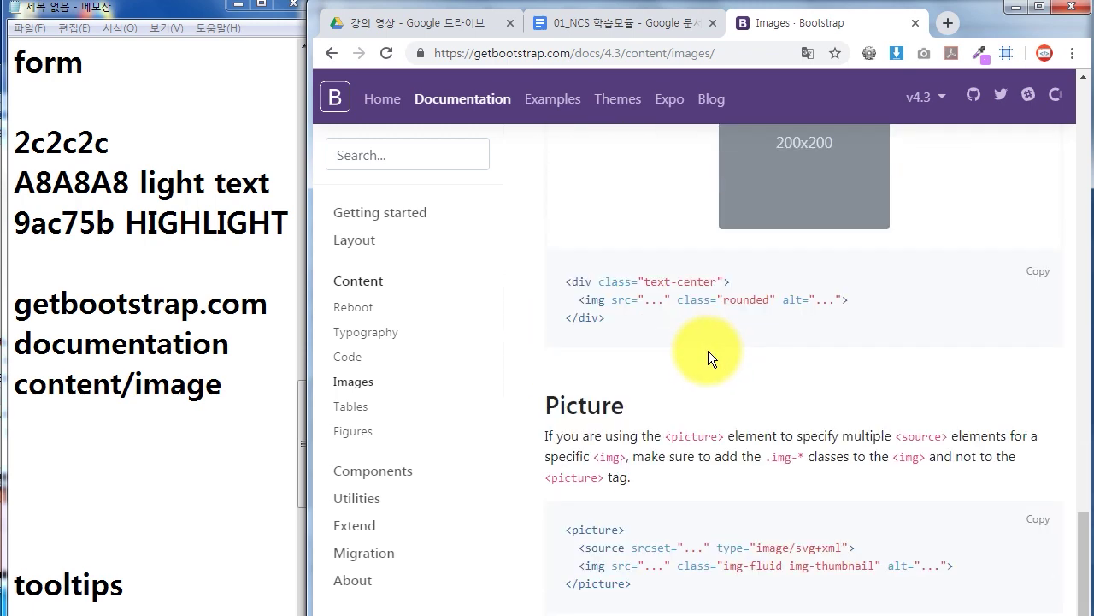
pyautogui.scroll(5, 726, 376)
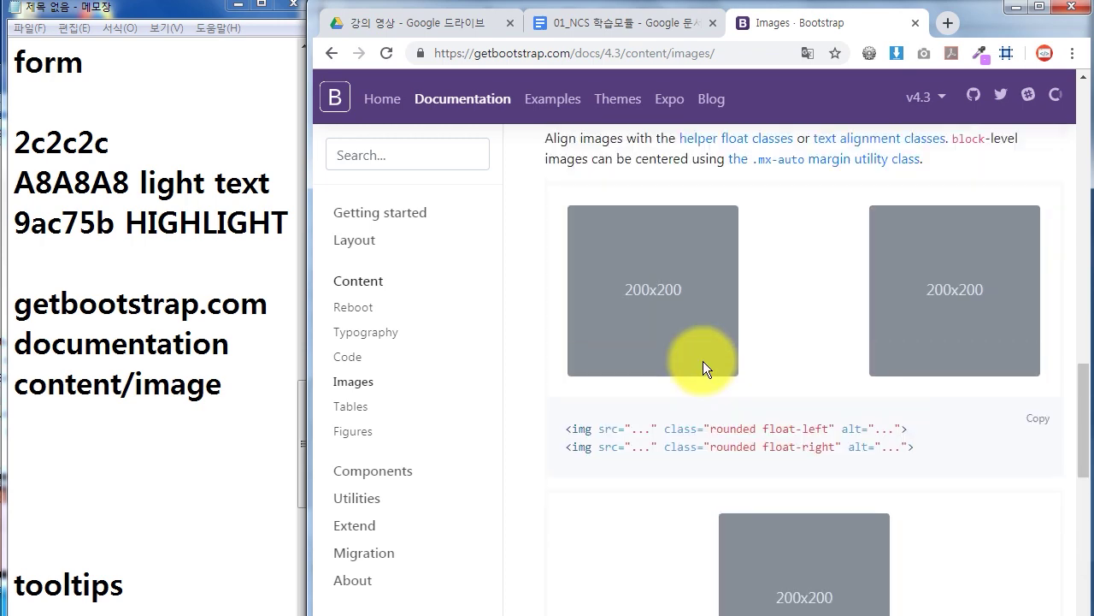
pyautogui.scroll(4, 700, 366)
pyautogui.scroll(2, 700, 366)
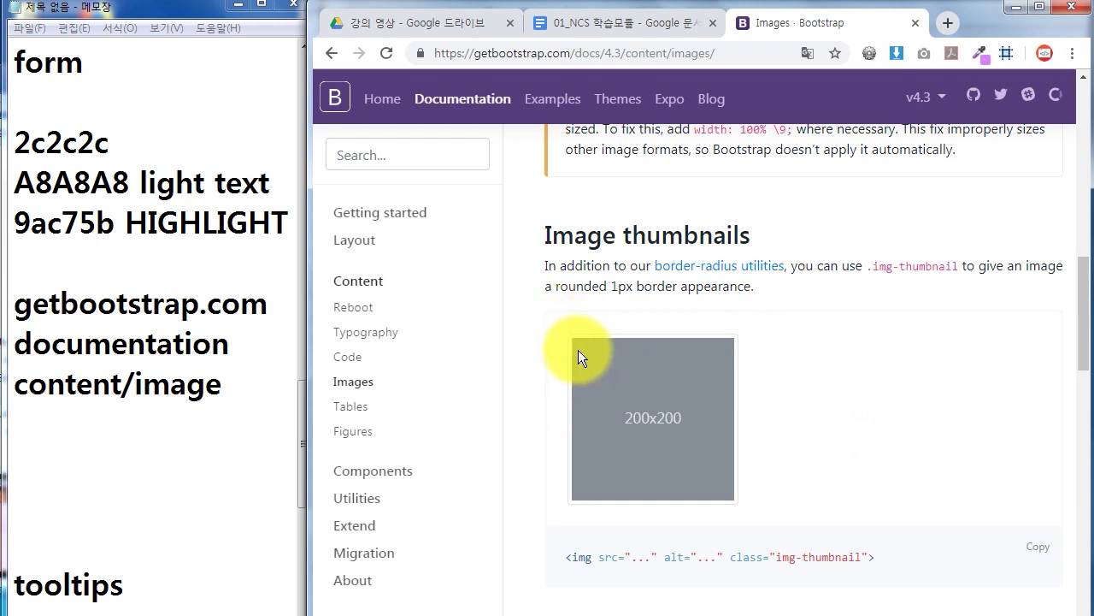
pyautogui.scroll(1, 581, 333)
pyautogui.keyDown('ctrl'); pyautogui.scroll(1, 632, 359); pyautogui.keyUp('ctrl')
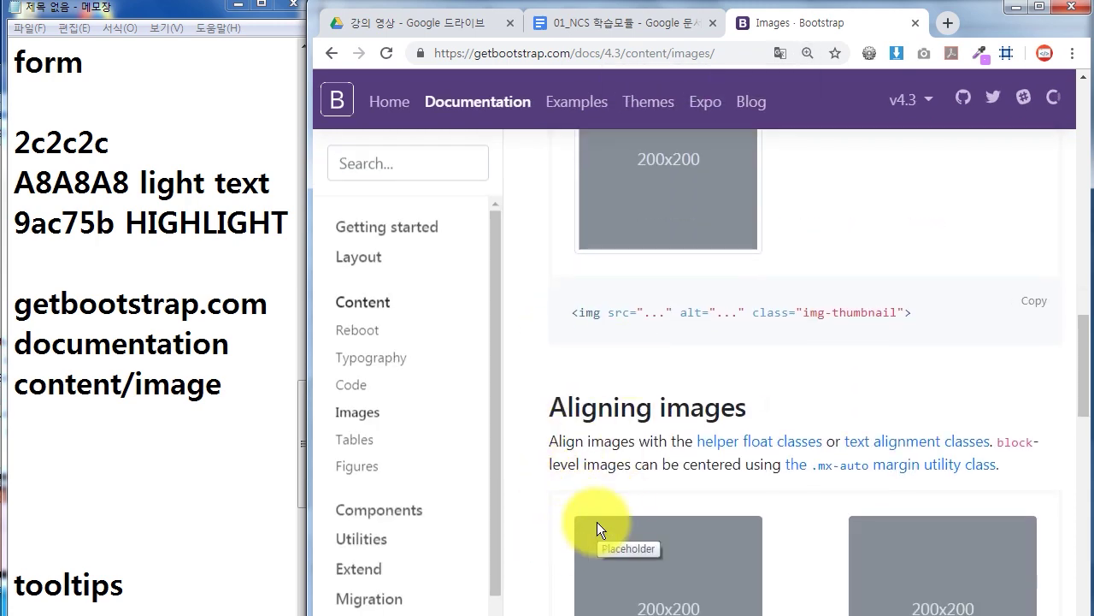
pyautogui.click(1016, 8)
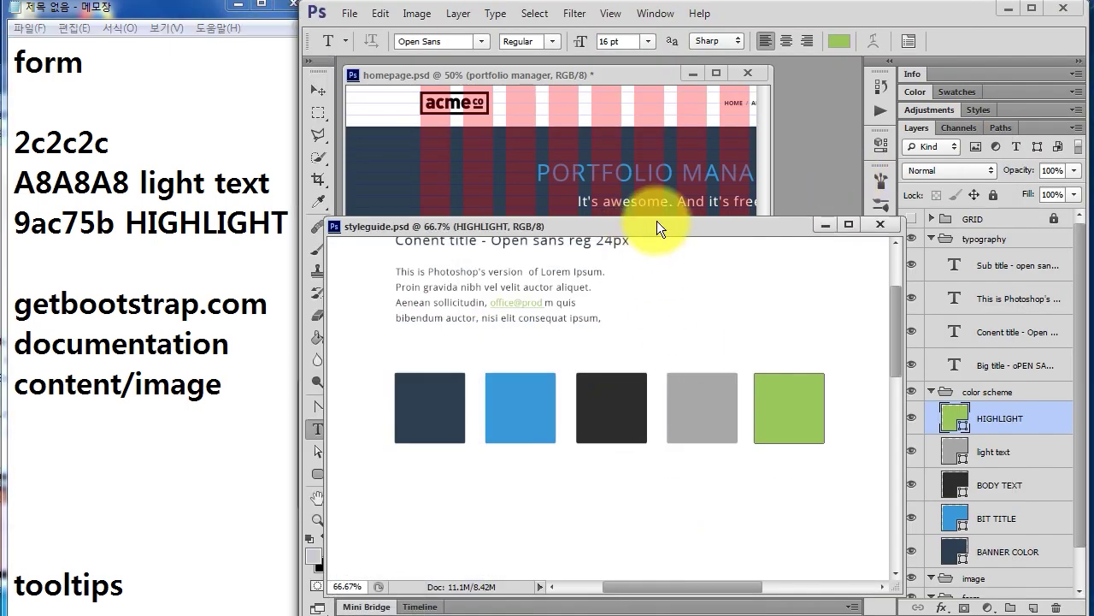
pyautogui.moveTo(657, 220); pyautogui.dragTo(665, 184)
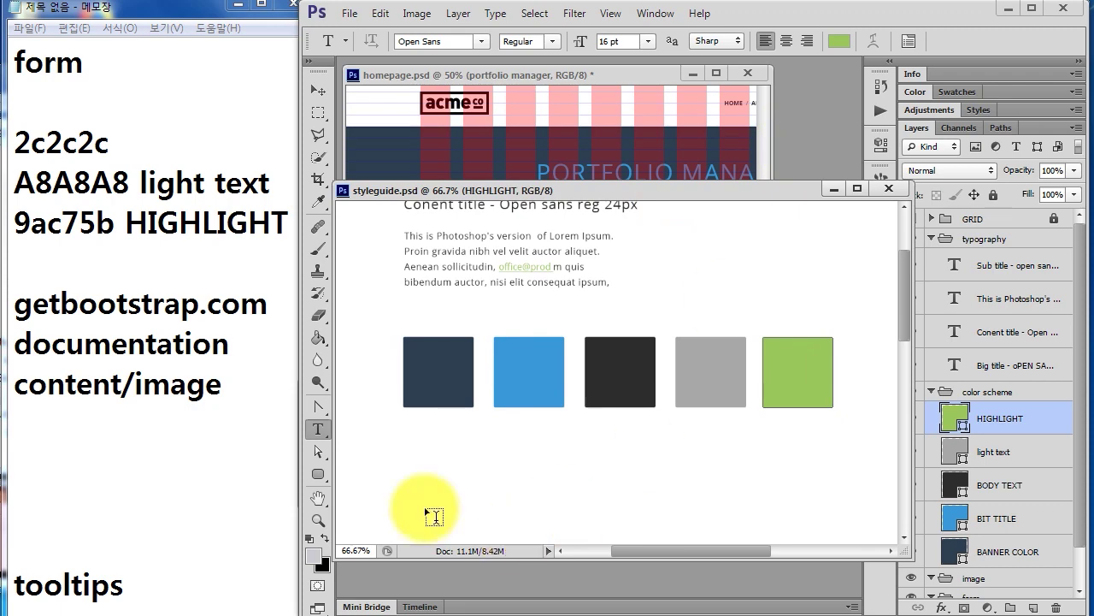
# - Browse to the PS12_UIDesignfortheWeb_BASE folder and pick img4.png
pyautogui.click(573, 612)
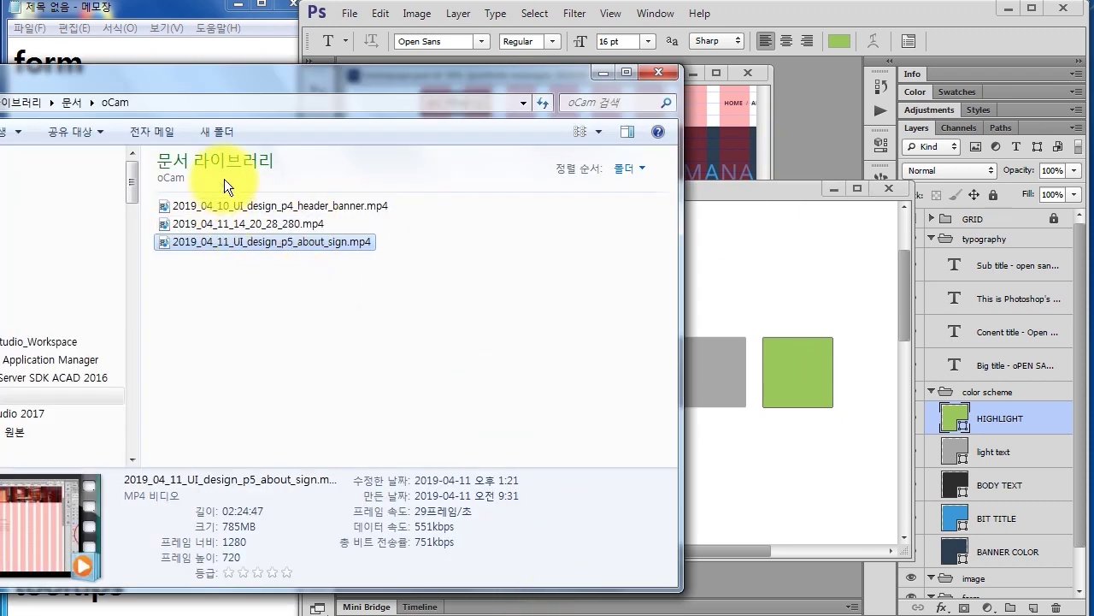
pyautogui.moveTo(145, 79); pyautogui.dragTo(335, 78)
pyautogui.scroll(-7, 244, 390)
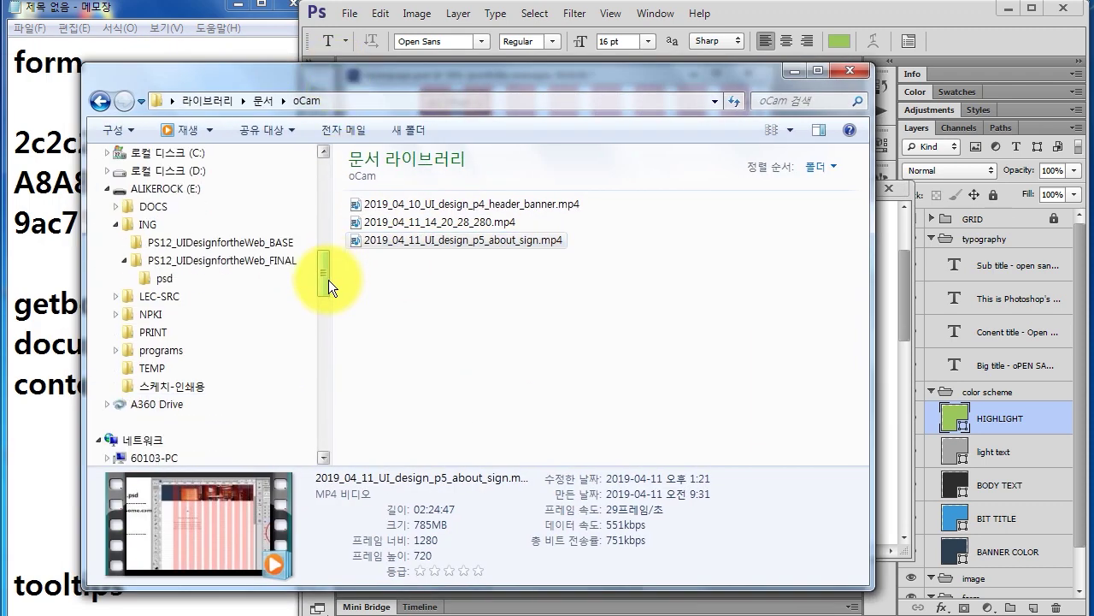
pyautogui.click(160, 226)
pyautogui.click(207, 243)
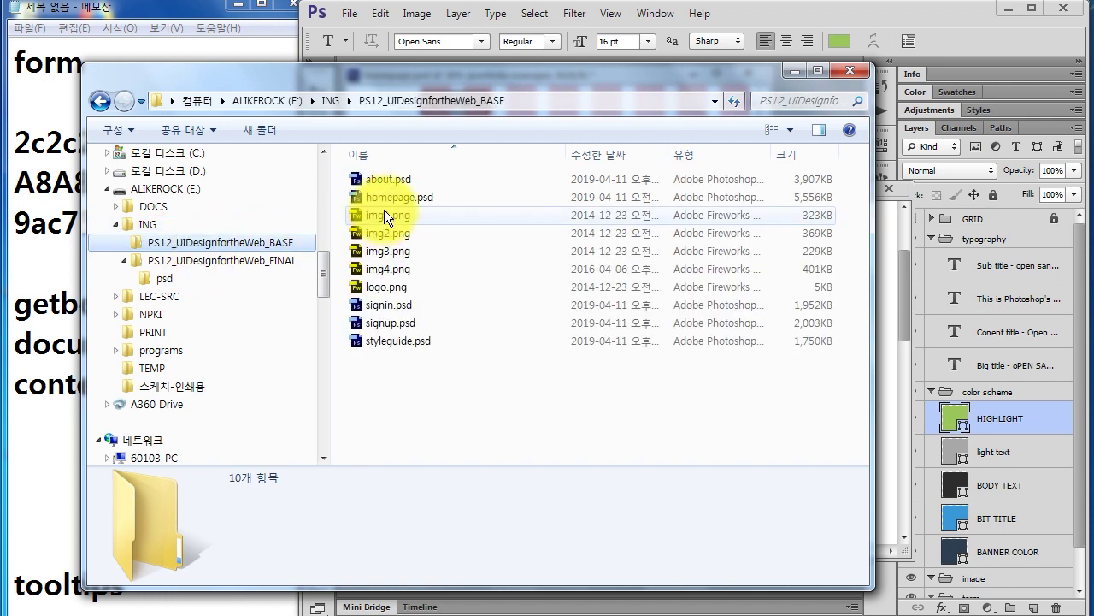
pyautogui.click(390, 215)
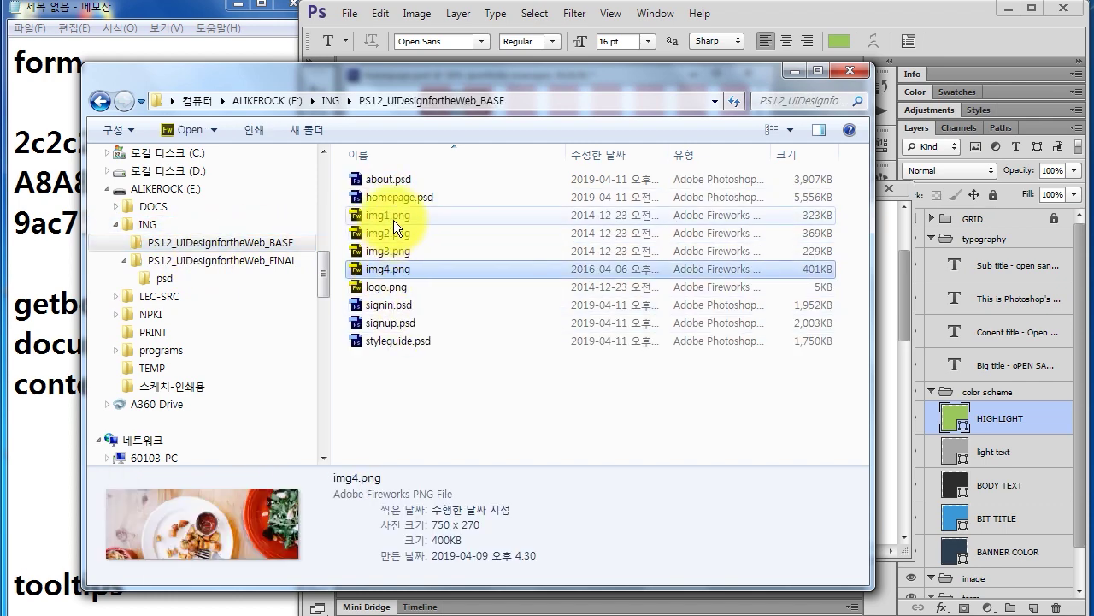
pyautogui.click(392, 270)
# - Place img4.png into styleguide.psd below the colour swatches and commit it
pyautogui.moveTo(379, 78); pyautogui.dragTo(861, 336)
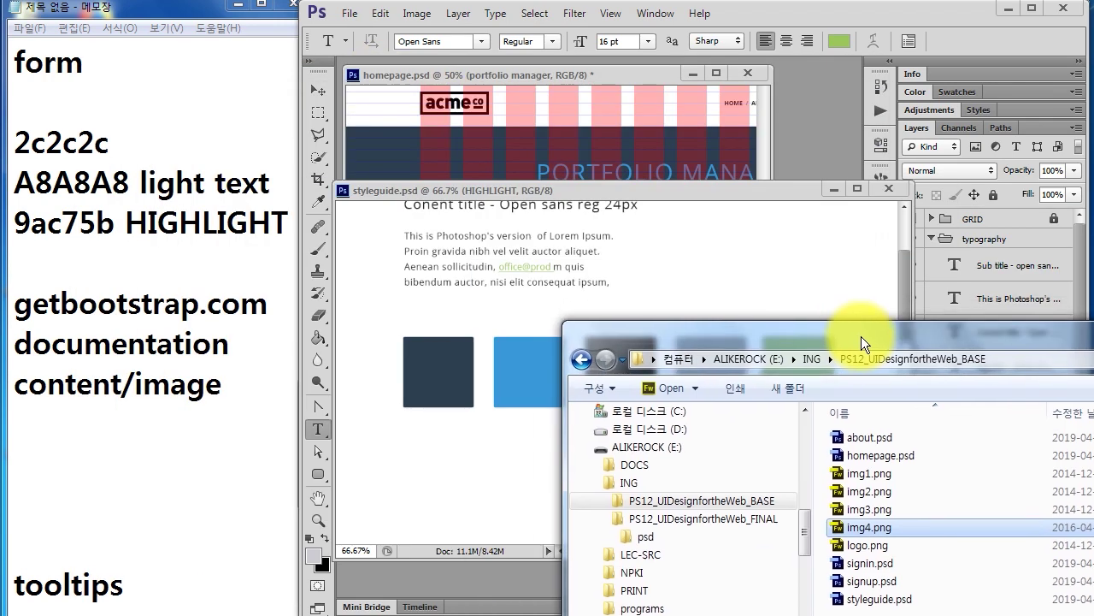
pyautogui.moveTo(868, 533); pyautogui.dragTo(496, 464)
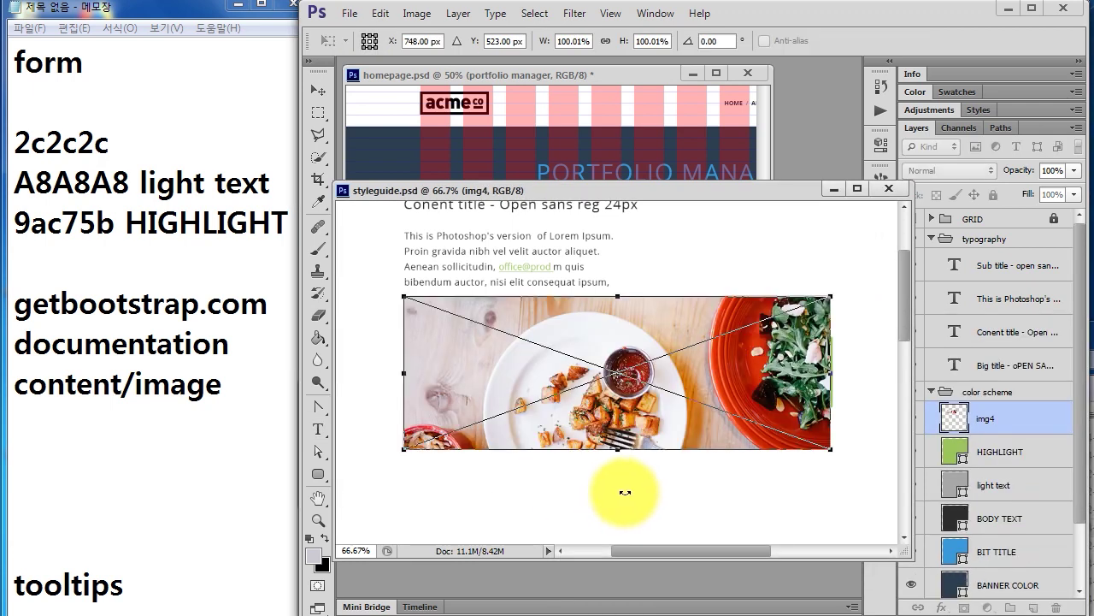
pyautogui.moveTo(612, 337); pyautogui.dragTo(604, 497)
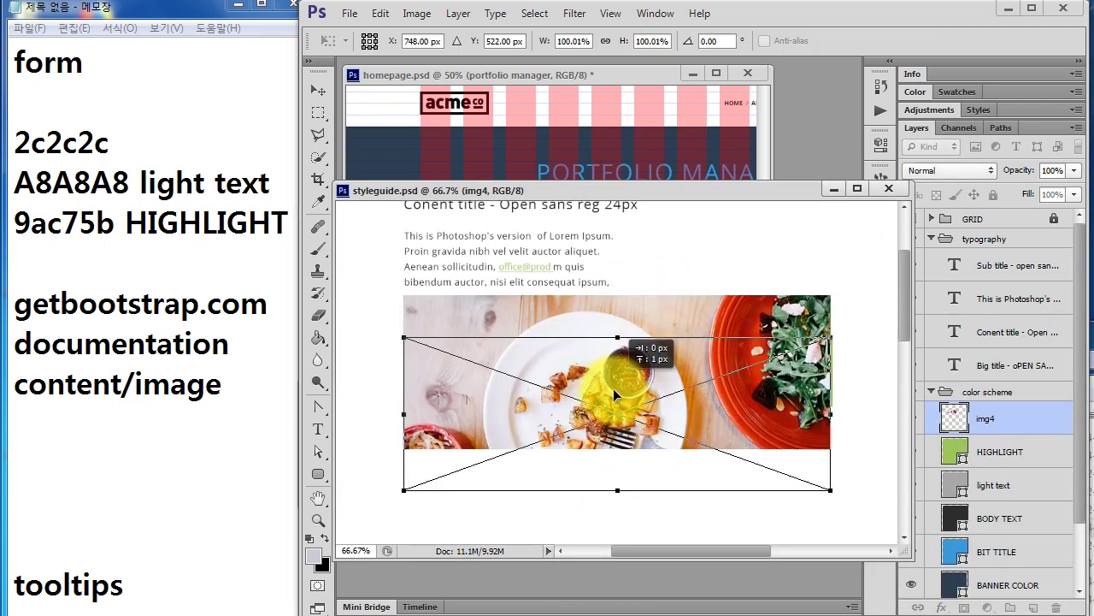
pyautogui.press('Return')
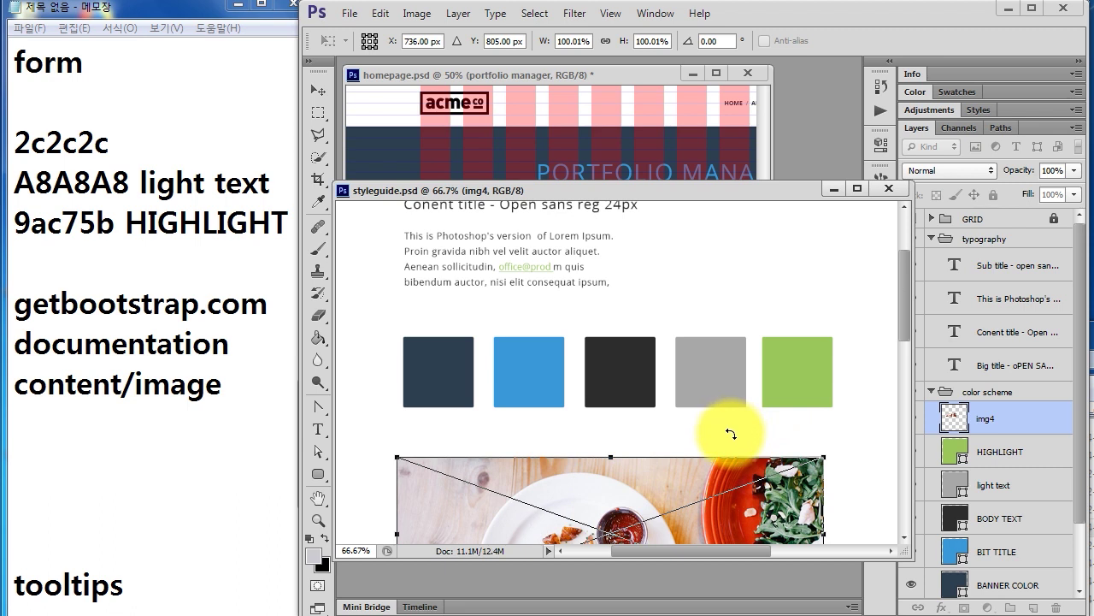
pyautogui.press('t')
pyautogui.scroll(-1, 727, 384)
pyautogui.scroll(-2, 753, 373)
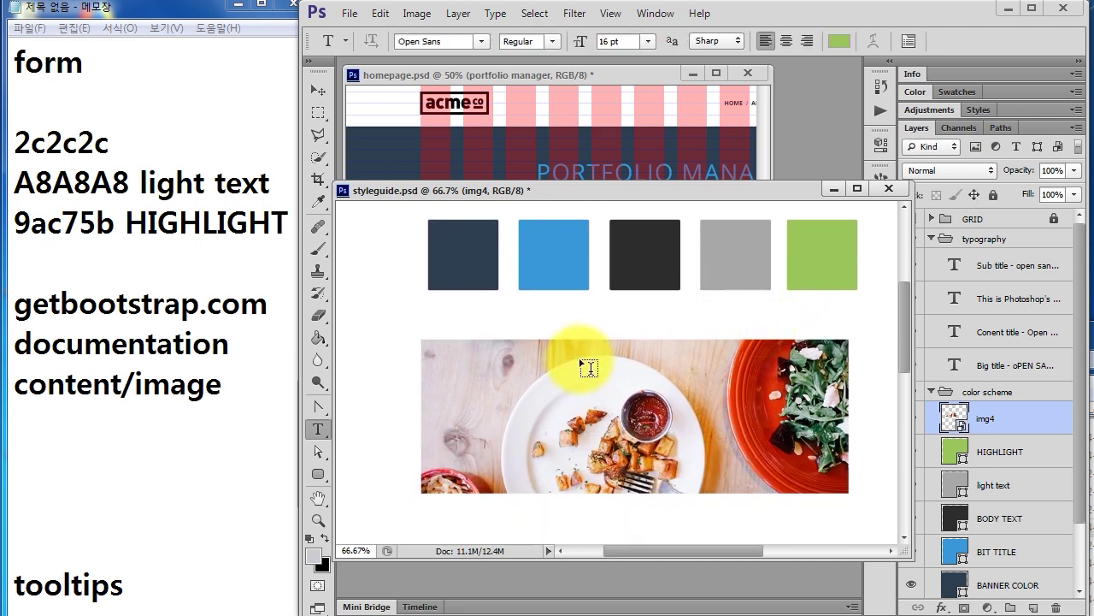
pyautogui.moveTo(518, 367); pyautogui.dragTo(524, 352)
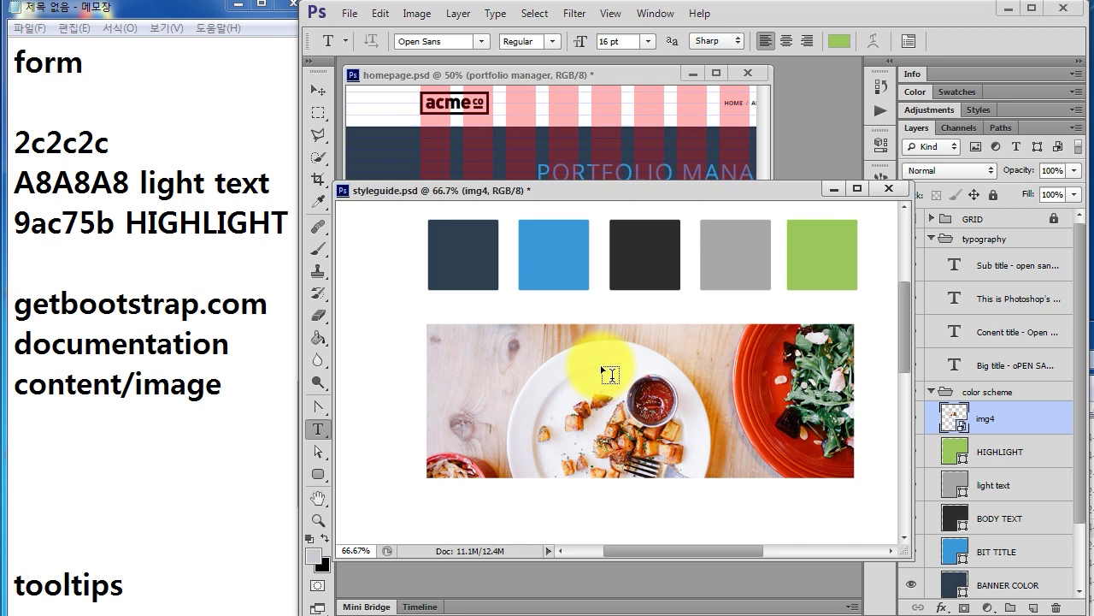
# - Enlarge and reposition the styleguide document window
pyautogui.moveTo(564, 182); pyautogui.dragTo(582, 69)
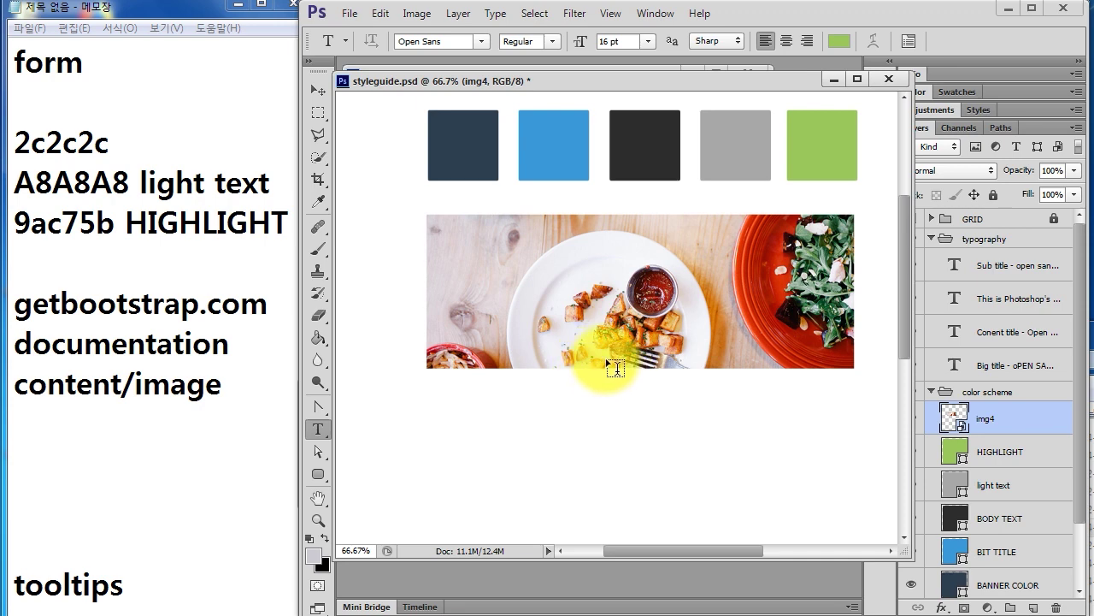
pyautogui.moveTo(568, 80); pyautogui.dragTo(572, 128)
pyautogui.click(349, 13)
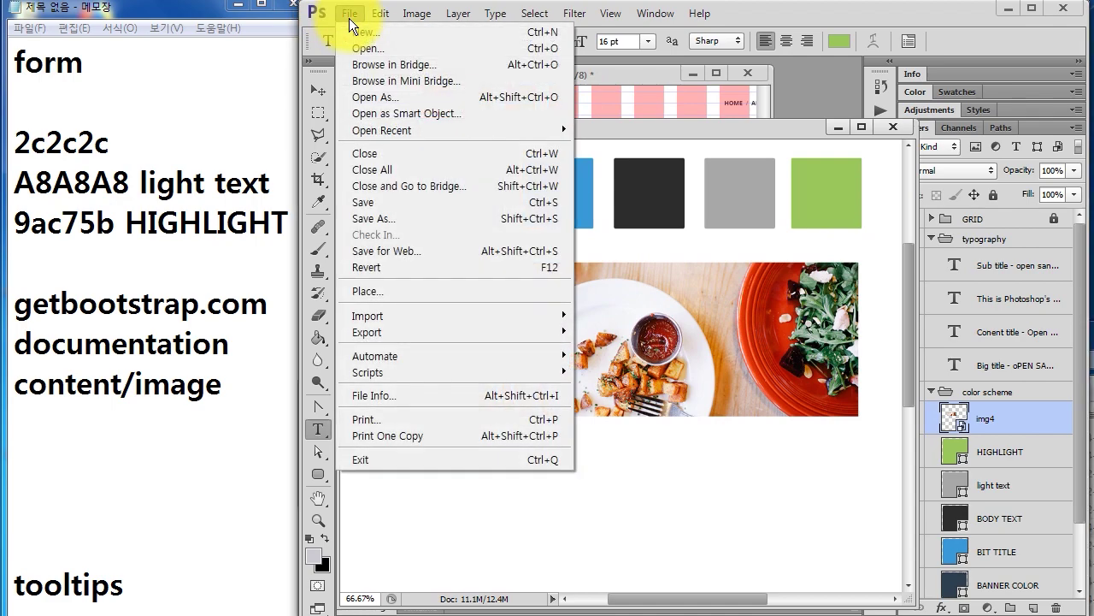
# - Open signup.psd, pan to its SIGN IN form, and select the name layer group
pyautogui.click(379, 45)
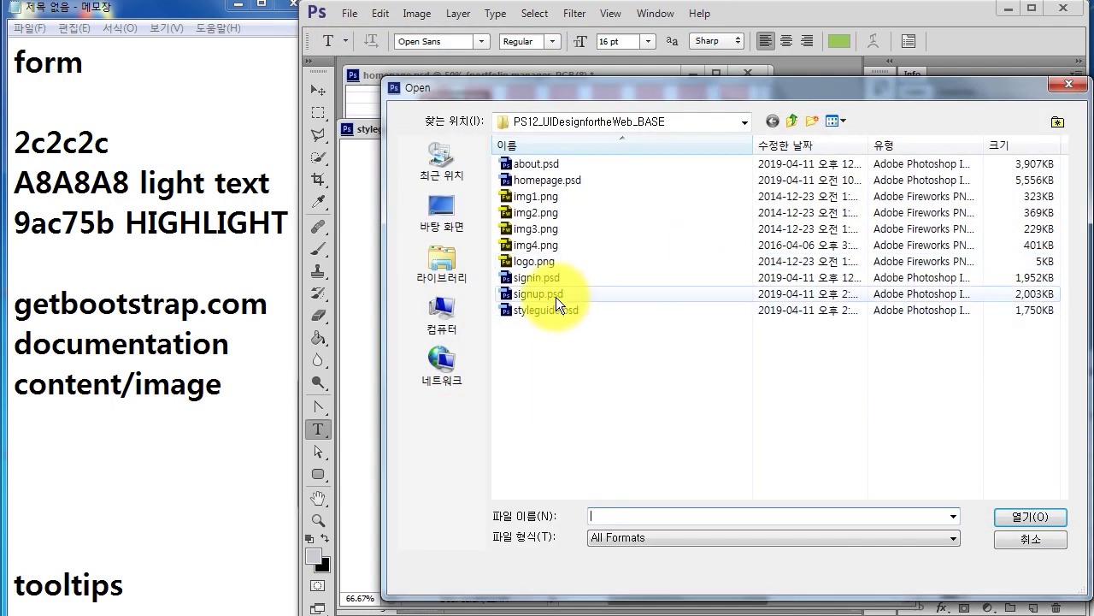
pyautogui.doubleClick(556, 295)
pyautogui.click(318, 91)
pyautogui.hscroll(-5, 496, 183)
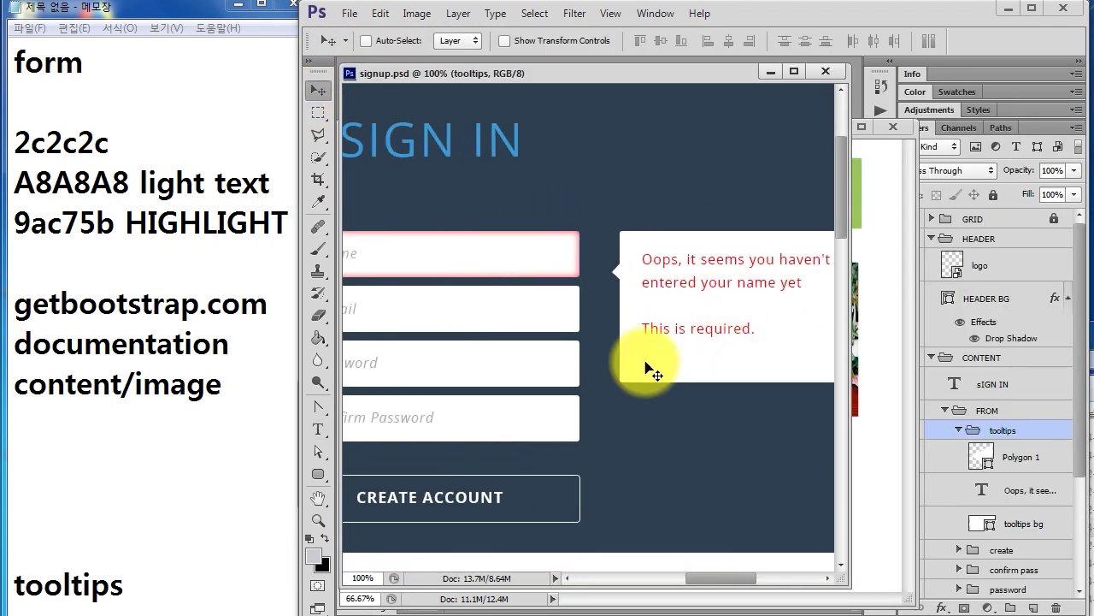
pyautogui.moveTo(469, 215)
pyautogui.mouseDown()
pyautogui.moveTo(569, 176)
pyautogui.moveTo(501, 196)
pyautogui.mouseUp()
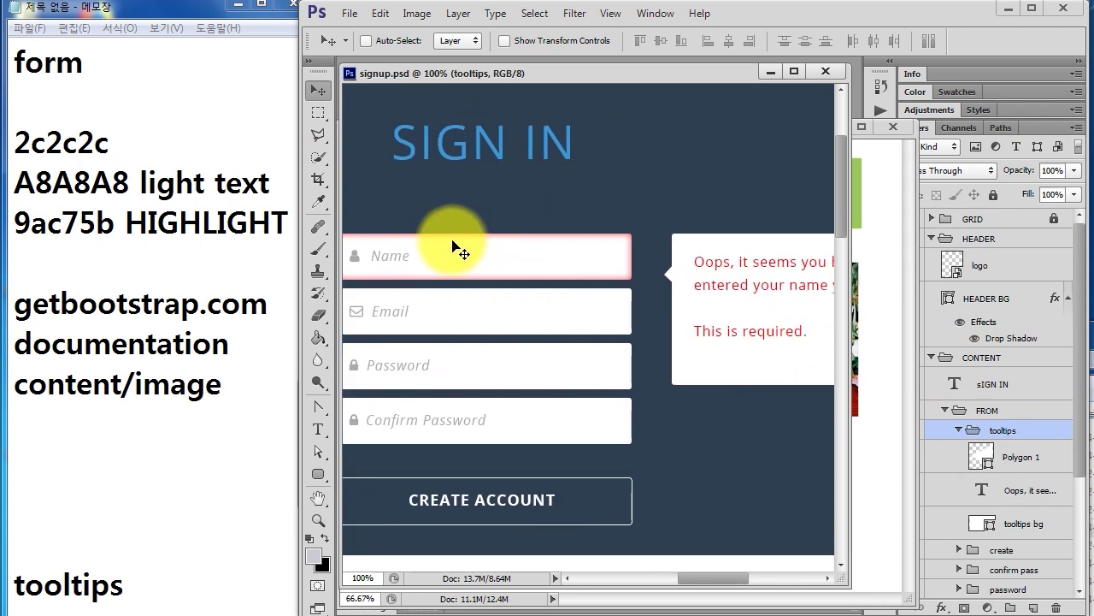
pyautogui.hscroll(-2, 513, 196)
pyautogui.hscroll(-3, 501, 347)
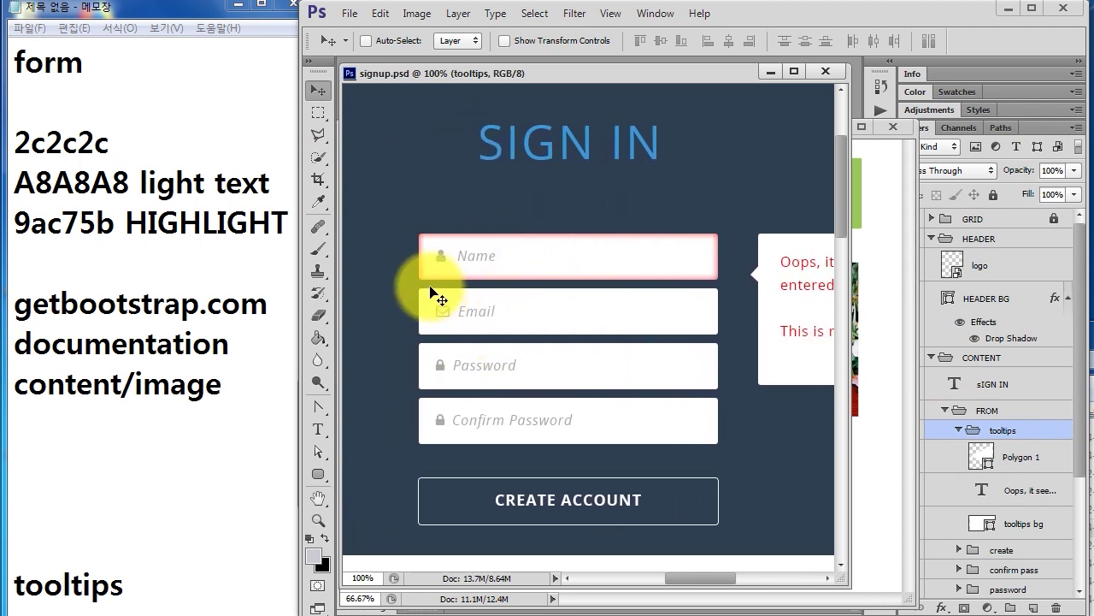
pyautogui.moveTo(711, 329)
pyautogui.mouseDown()
pyautogui.moveTo(709, 309)
pyautogui.moveTo(715, 328)
pyautogui.mouseUp()
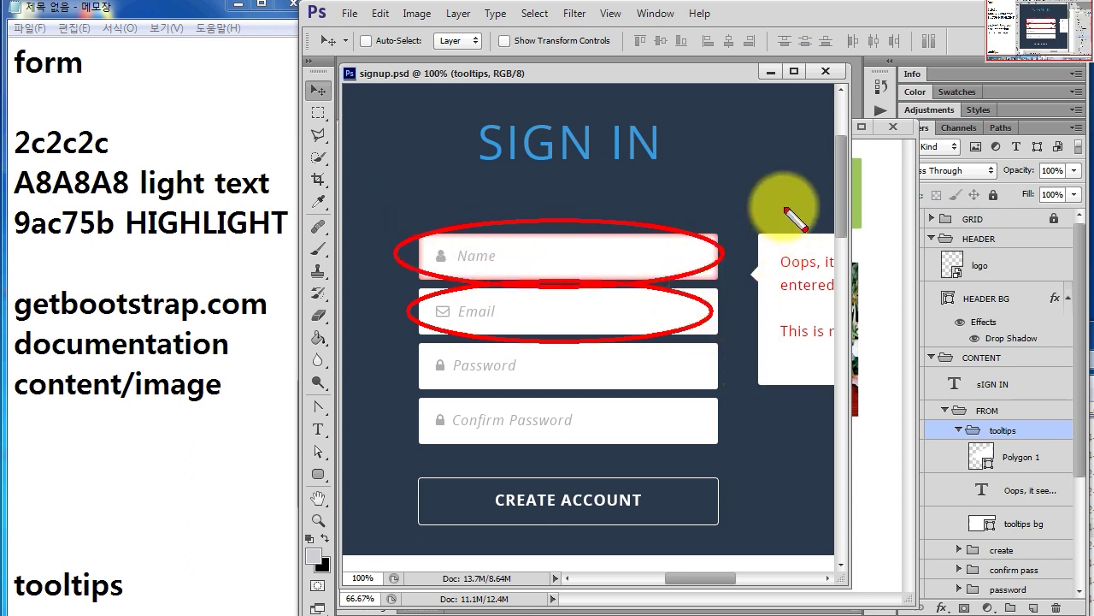
pyautogui.moveTo(799, 353); pyautogui.dragTo(817, 347)
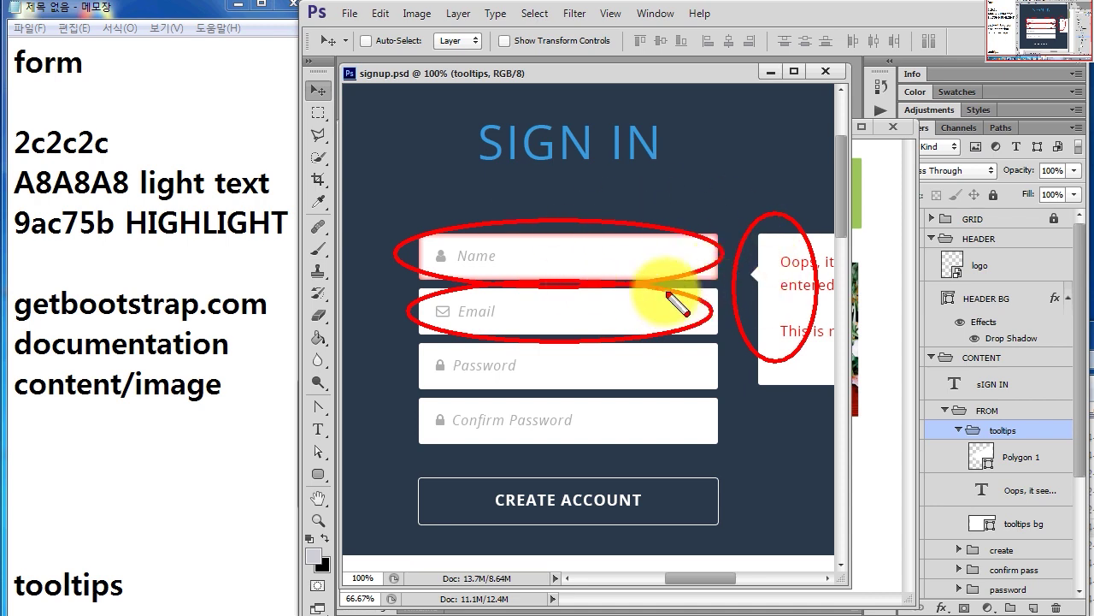
pyautogui.press('Escape')
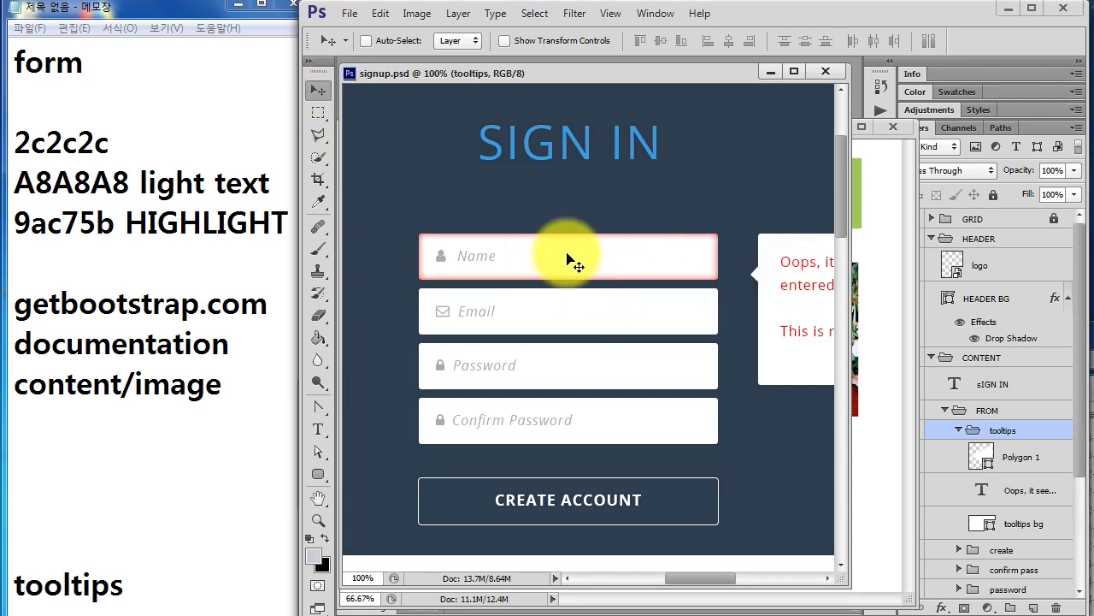
pyautogui.keyDown('ctrl'); pyautogui.click(569, 257); pyautogui.keyUp('ctrl')
pyautogui.click(999, 455)
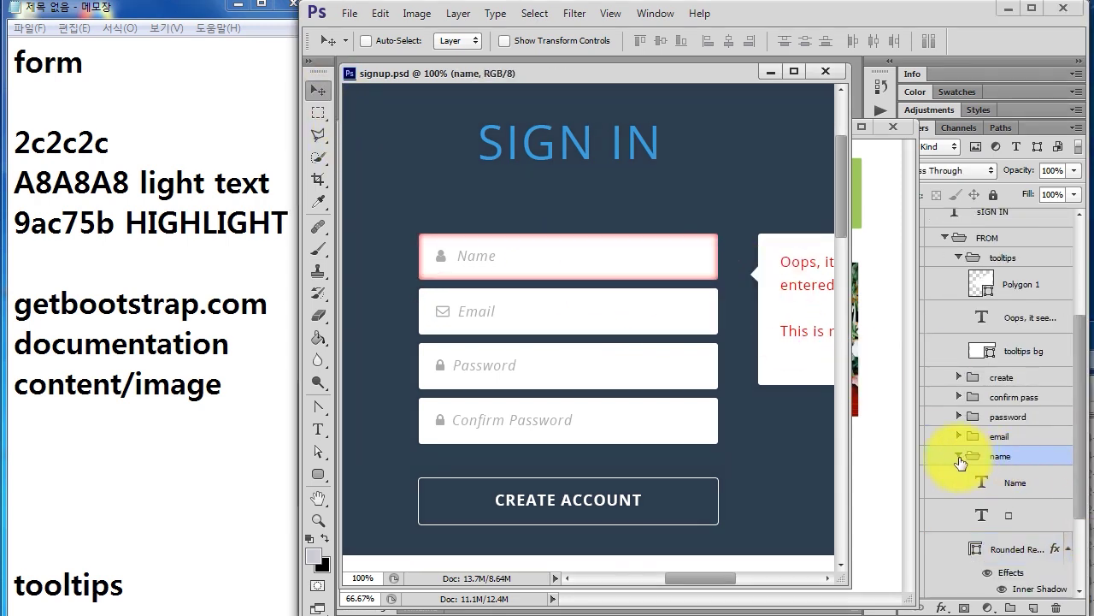
# - Copy the signup Name field group into the style guide
pyautogui.click(958, 456)
pyautogui.moveTo(727, 71); pyautogui.dragTo(276, 293)
pyautogui.moveTo(977, 466); pyautogui.dragTo(557, 469)
pyautogui.moveTo(282, 290)
pyautogui.mouseDown()
pyautogui.moveTo(249, 263)
pyautogui.moveTo(470, 177)
pyautogui.mouseUp()
# - Copy the Email field group into the style guide, below the Name field
pyautogui.keyDown('ctrl'); pyautogui.click(428, 395); pyautogui.keyUp('ctrl')
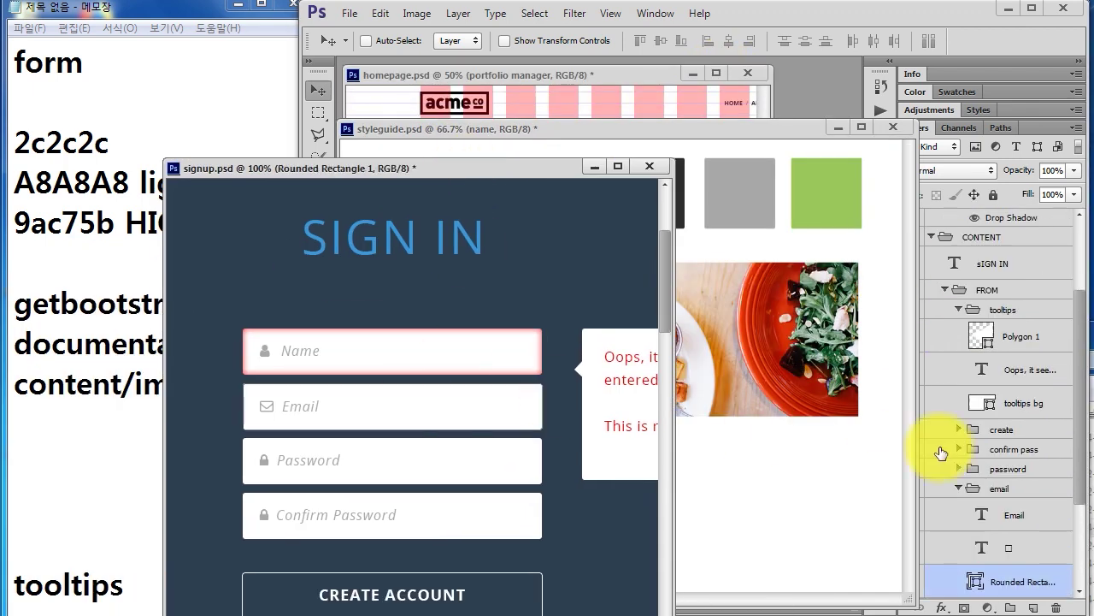
pyautogui.click(1001, 489)
pyautogui.moveTo(964, 489); pyautogui.dragTo(764, 508)
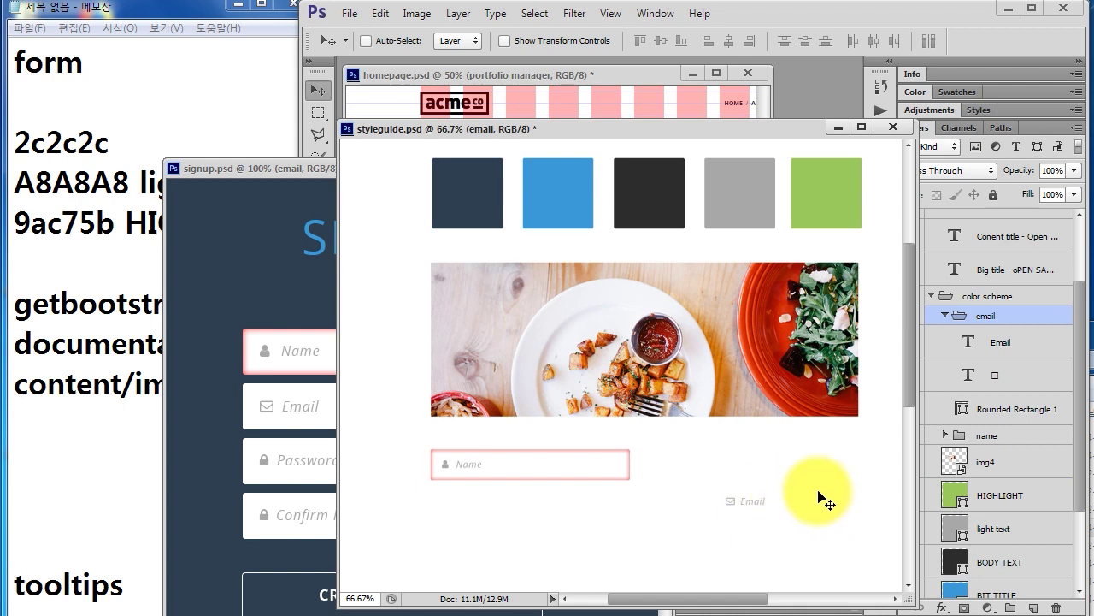
pyautogui.click(271, 179)
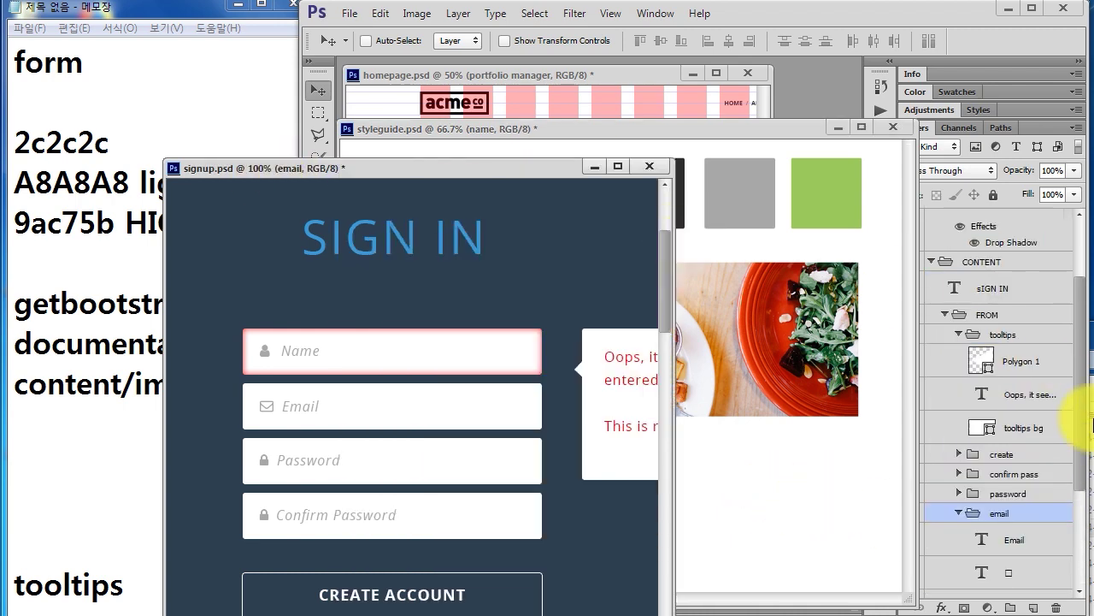
pyautogui.moveTo(1080, 453); pyautogui.dragTo(1080, 513)
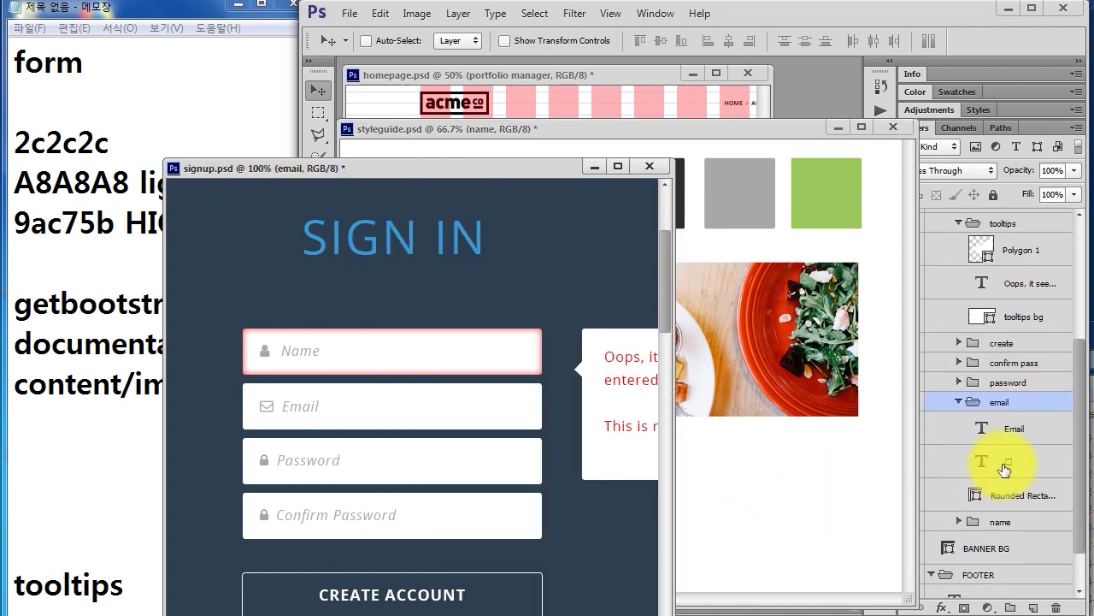
pyautogui.click(958, 402)
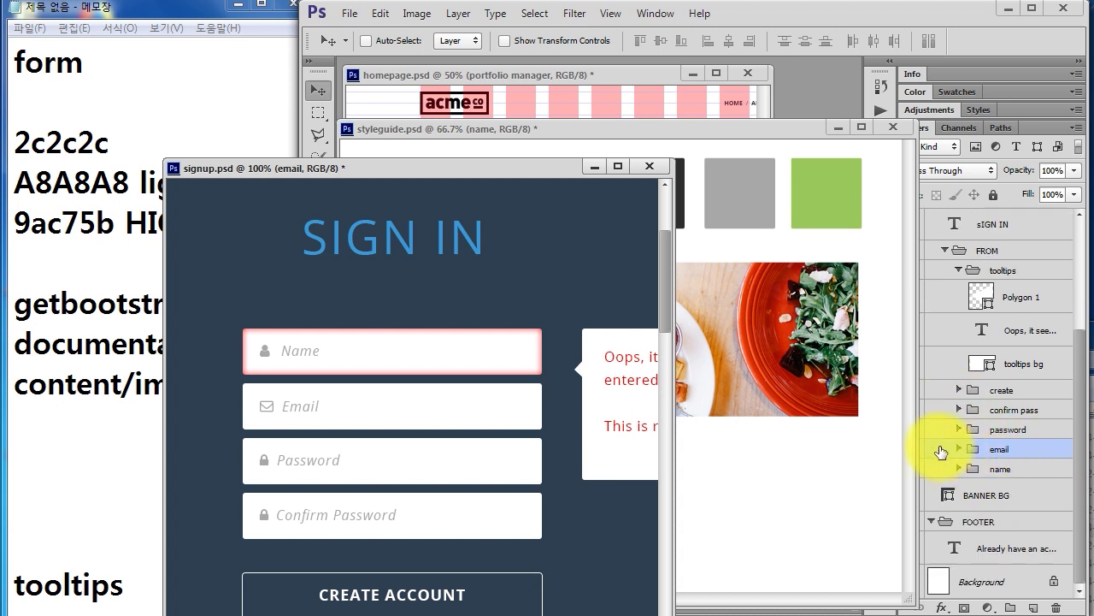
pyautogui.moveTo(997, 449); pyautogui.dragTo(769, 445)
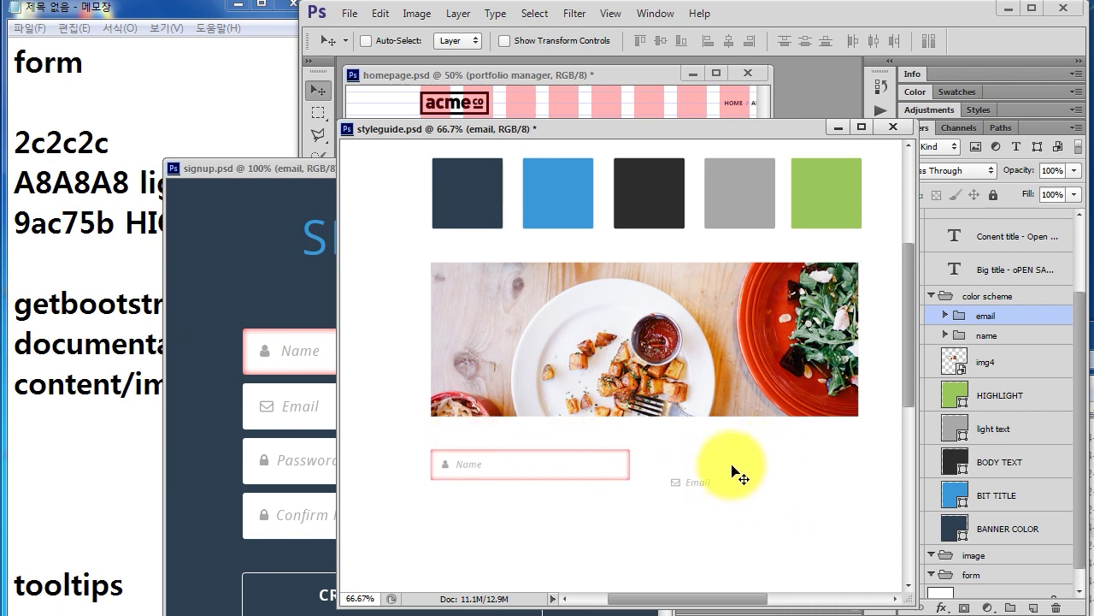
pyautogui.moveTo(706, 485); pyautogui.dragTo(493, 510)
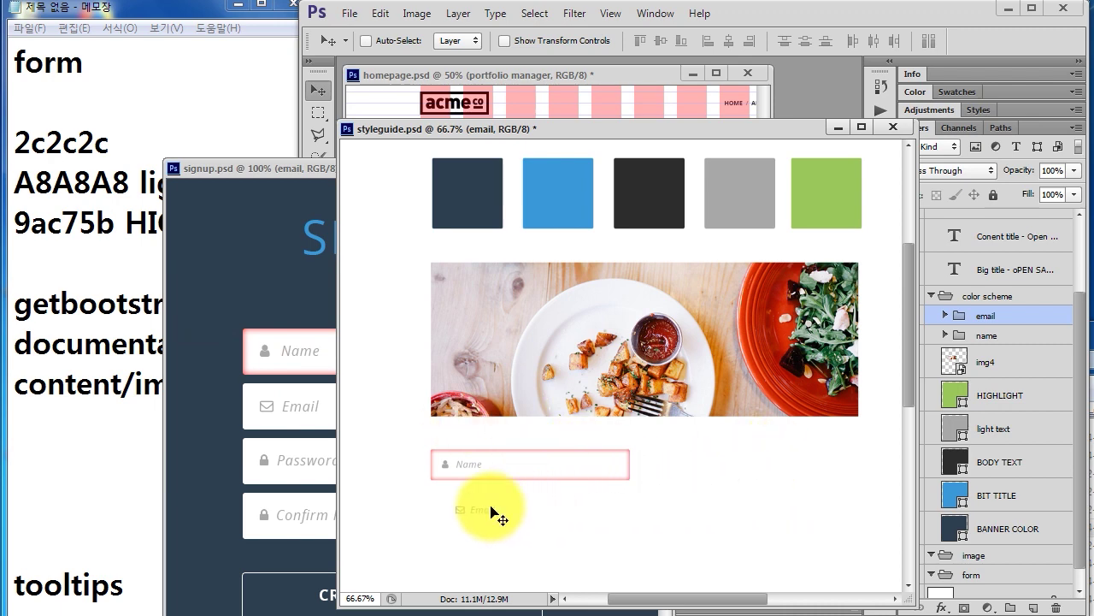
# - Copy the red error tooltip group into the style guide
pyautogui.click(278, 169)
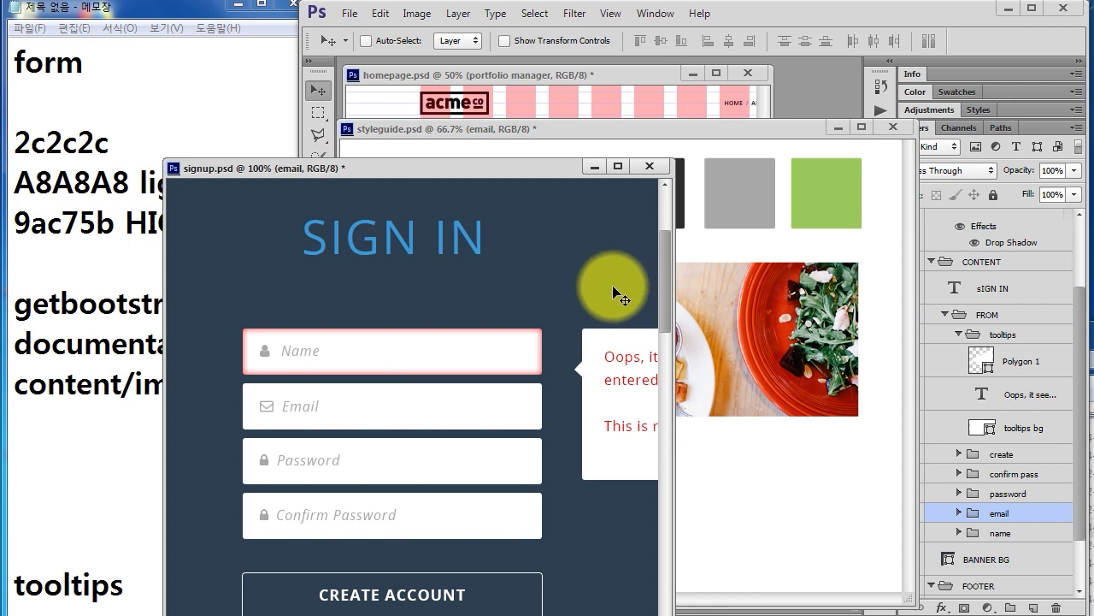
pyautogui.keyDown('ctrl'); pyautogui.click(610, 357); pyautogui.keyUp('ctrl')
pyautogui.click(1002, 334)
pyautogui.moveTo(564, 168); pyautogui.dragTo(343, 203)
pyautogui.moveTo(1026, 321); pyautogui.dragTo(714, 461)
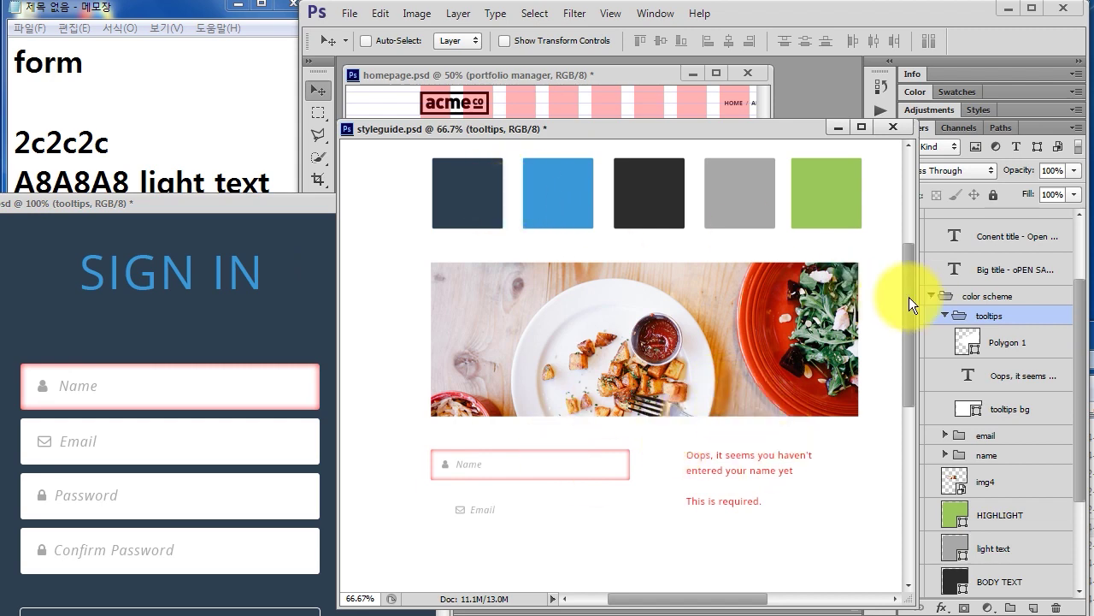
# - Close the signup.psd window, bringing up its save-changes prompt
pyautogui.keyDown('ctrl'); pyautogui.click(469, 190); pyautogui.keyUp('ctrl')
pyautogui.click(281, 208)
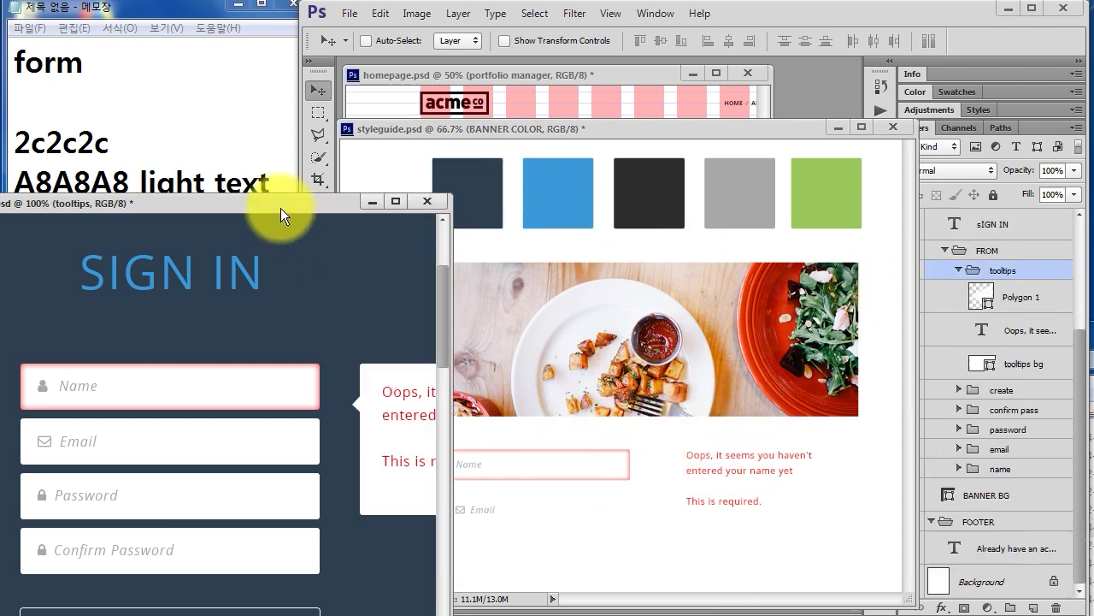
pyautogui.click(435, 205)
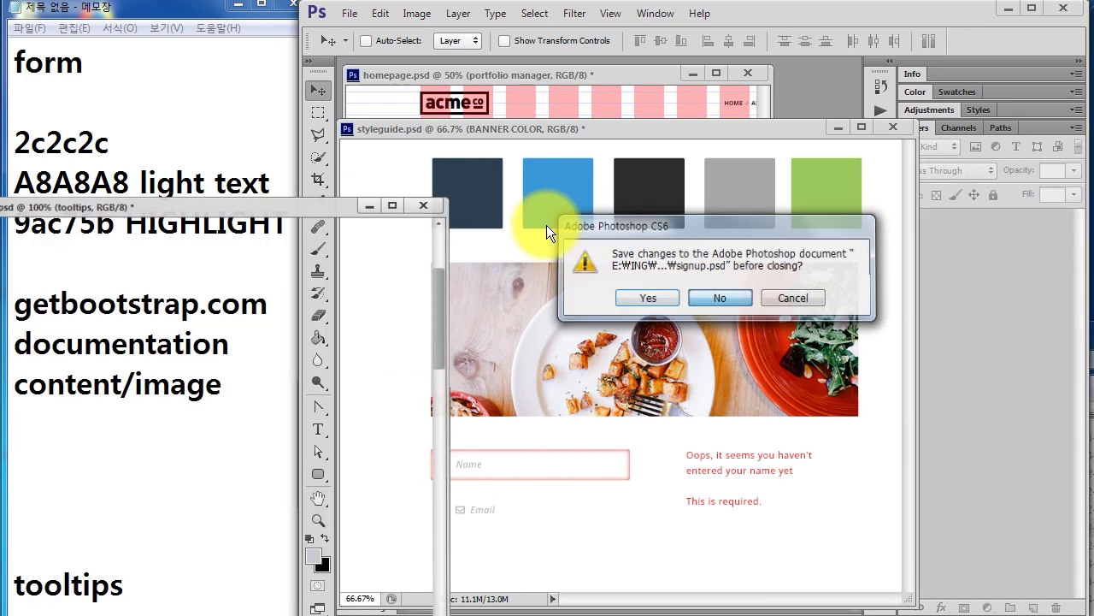
# - Dismiss the signup save prompt and move the email and name groups out of tooltips
pyautogui.click(727, 295)
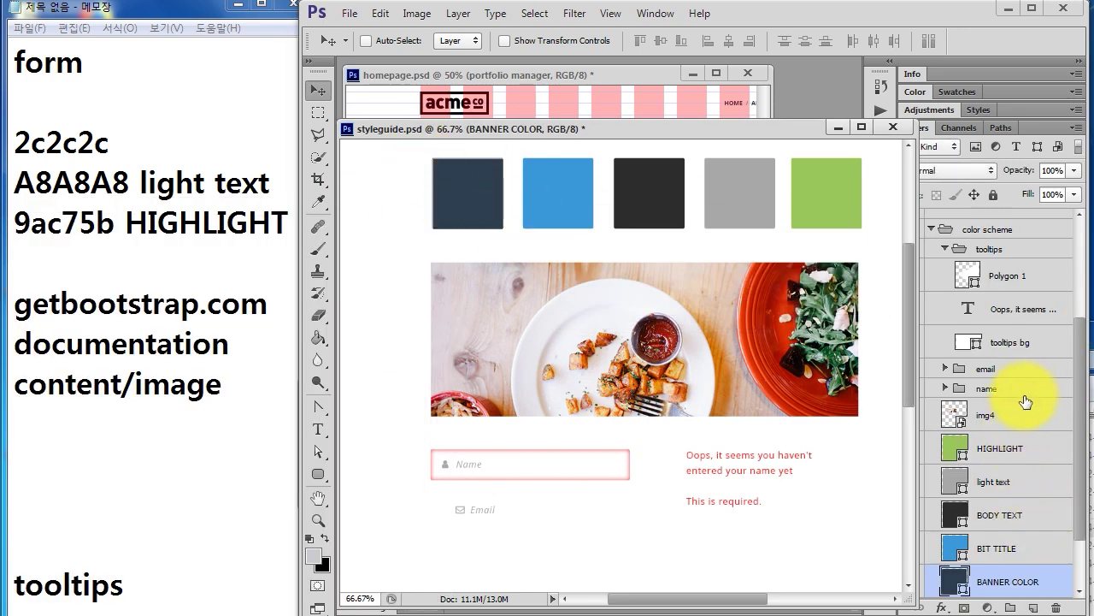
pyautogui.moveTo(1080, 420); pyautogui.dragTo(1077, 481)
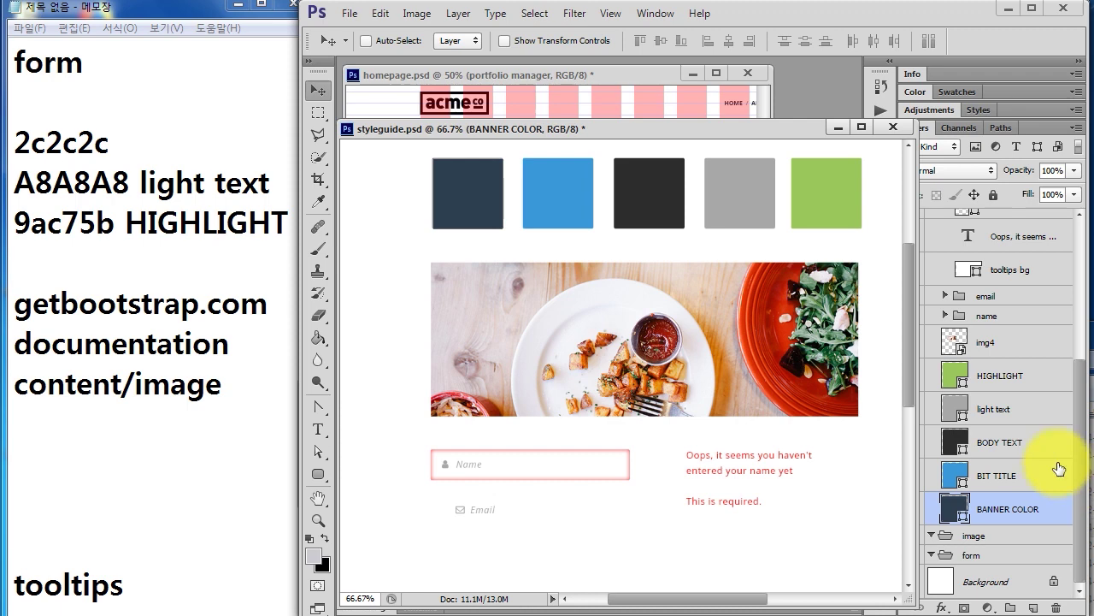
pyautogui.moveTo(1001, 496)
pyautogui.mouseDown()
pyautogui.moveTo(981, 556)
pyautogui.moveTo(1012, 504)
pyautogui.mouseUp()
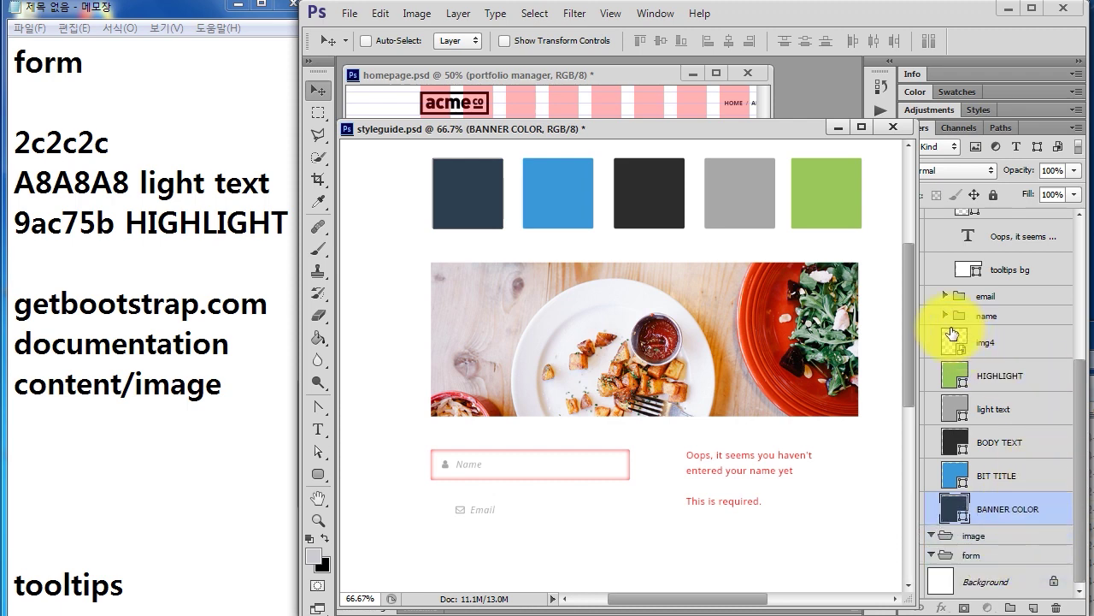
pyautogui.moveTo(1084, 419); pyautogui.dragTo(1074, 371)
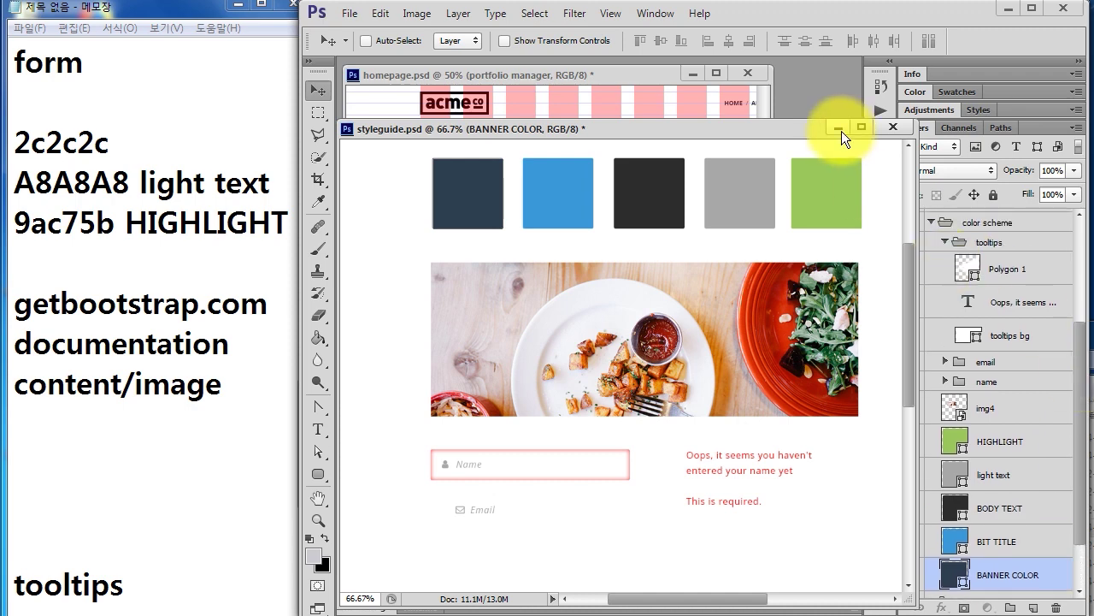
pyautogui.moveTo(812, 131); pyautogui.dragTo(775, 115)
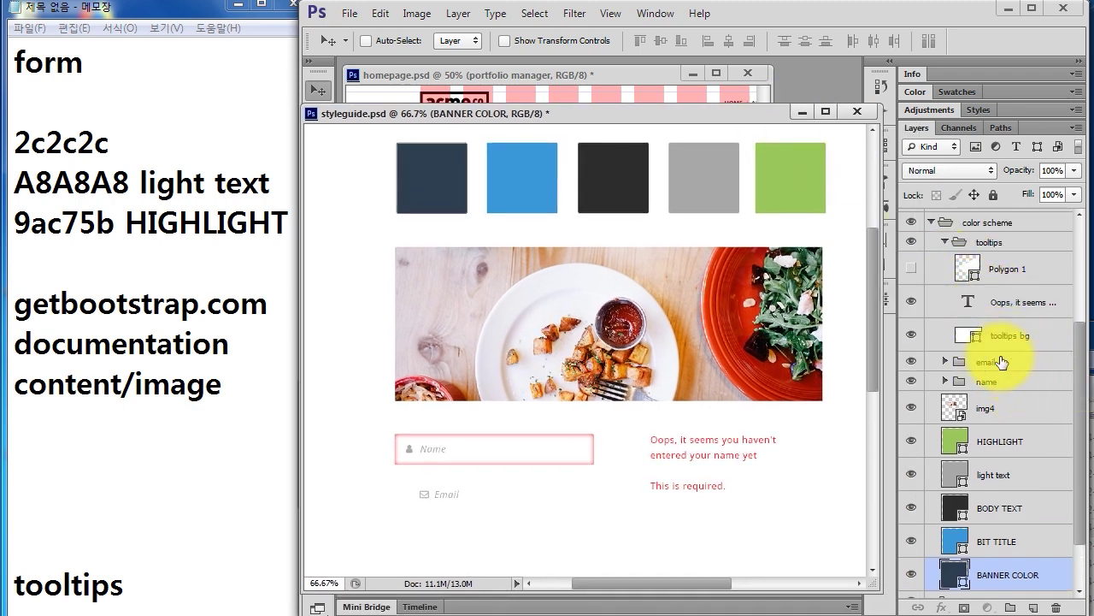
pyautogui.click(992, 363)
pyautogui.moveTo(989, 358)
pyautogui.mouseDown()
pyautogui.moveTo(998, 247)
pyautogui.moveTo(983, 474)
pyautogui.mouseUp()
# - Keep the img4 name, collapse color scheme and typography, and select form's name group
pyautogui.doubleClick(986, 283)
pyautogui.press('Return')
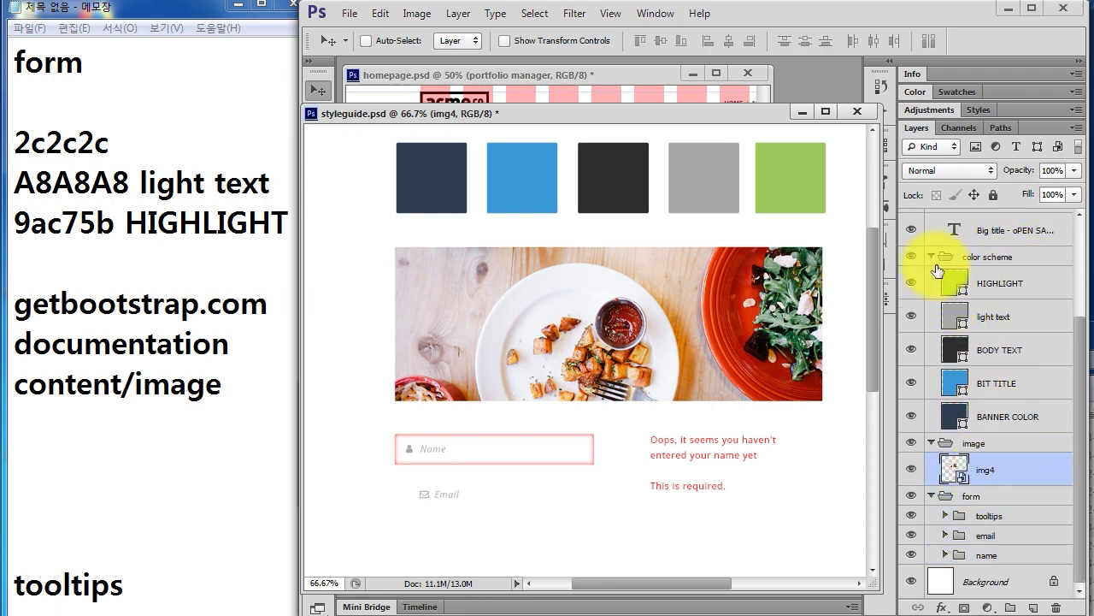
pyautogui.click(931, 257)
pyautogui.click(932, 239)
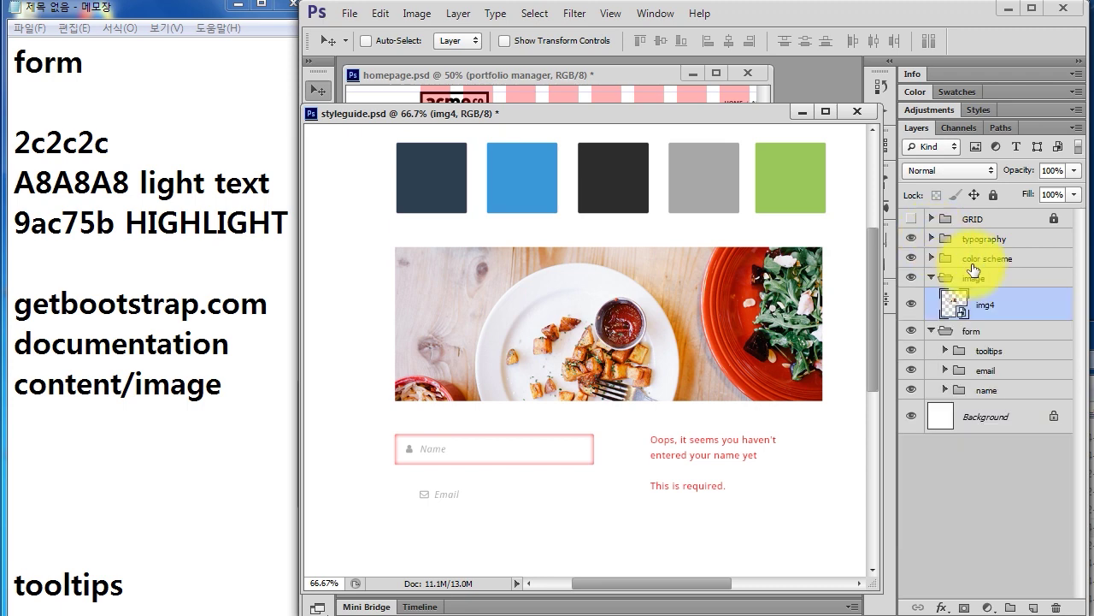
pyautogui.click(990, 350)
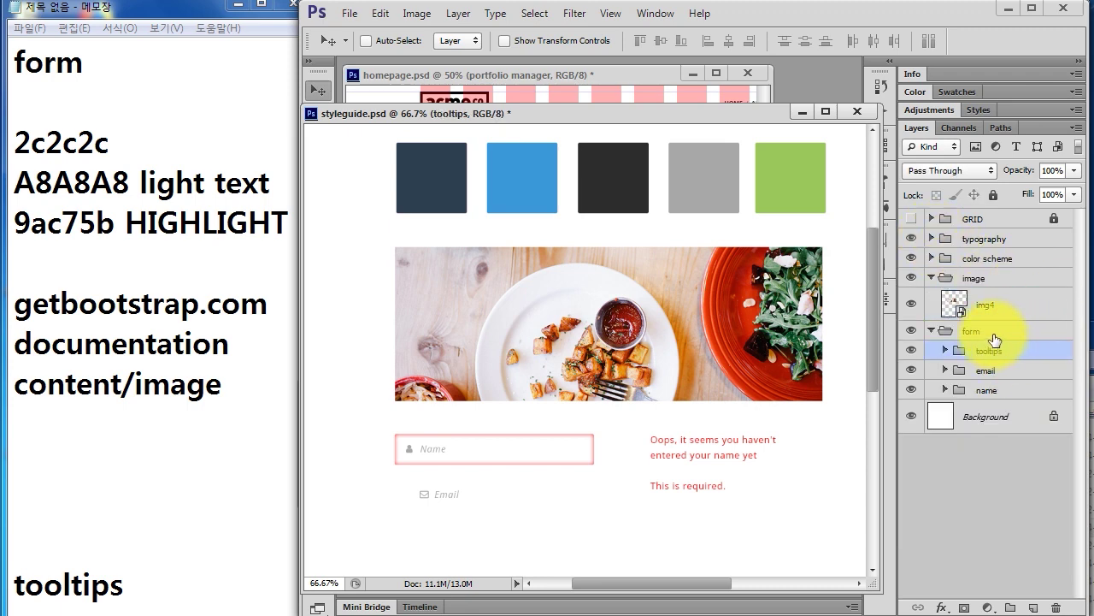
pyautogui.click(974, 333)
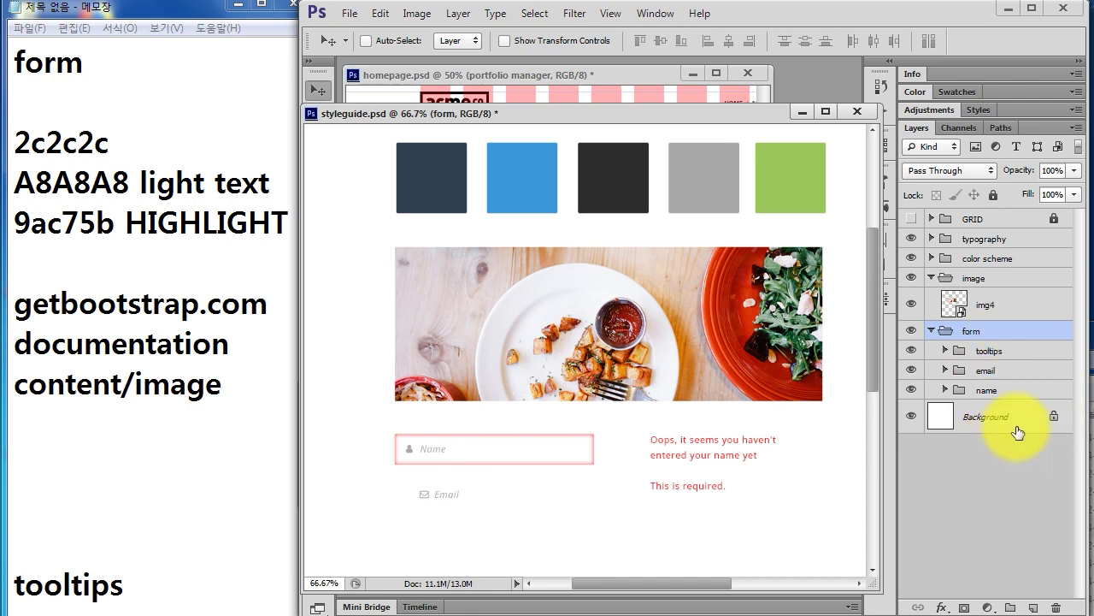
pyautogui.click(1022, 392)
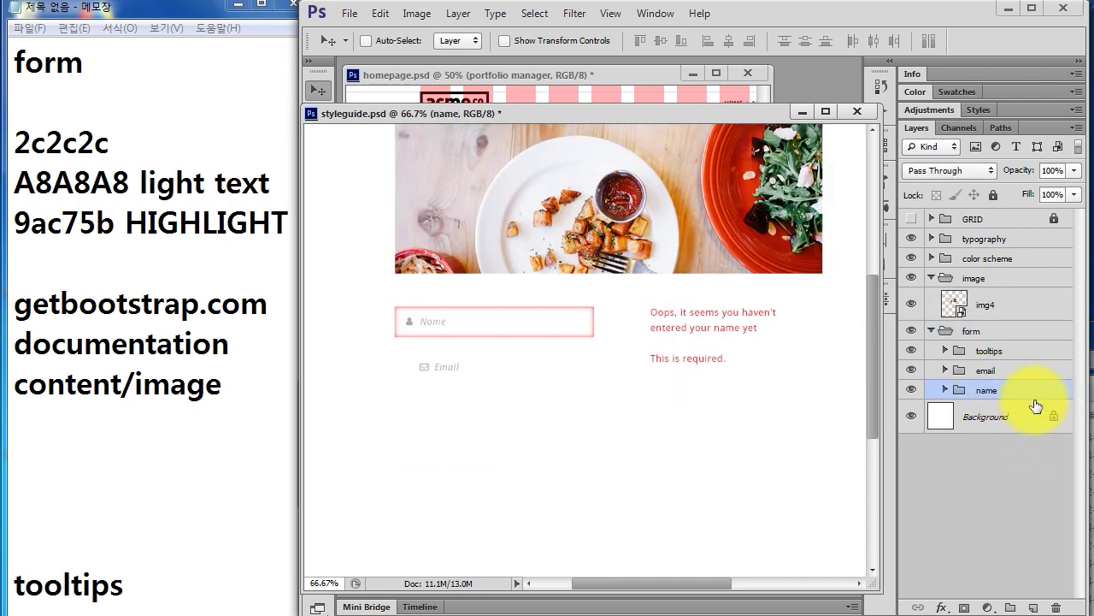
# - Add a new empty Layer 1 and place it above Background
pyautogui.click(1033, 609)
pyautogui.moveTo(951, 398); pyautogui.dragTo(949, 427)
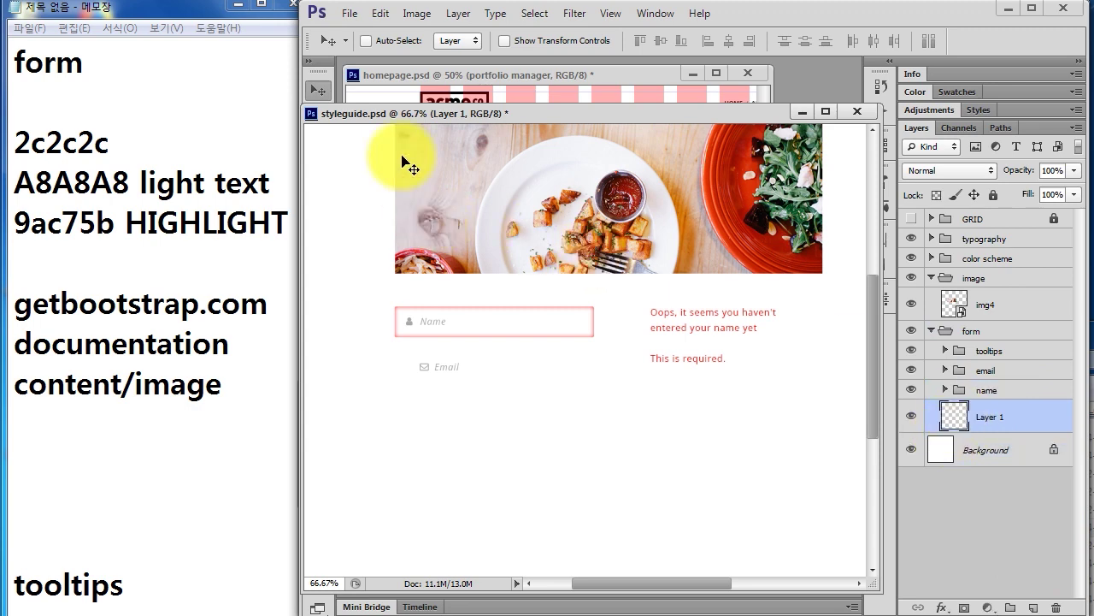
pyautogui.moveTo(379, 112); pyautogui.dragTo(416, 104)
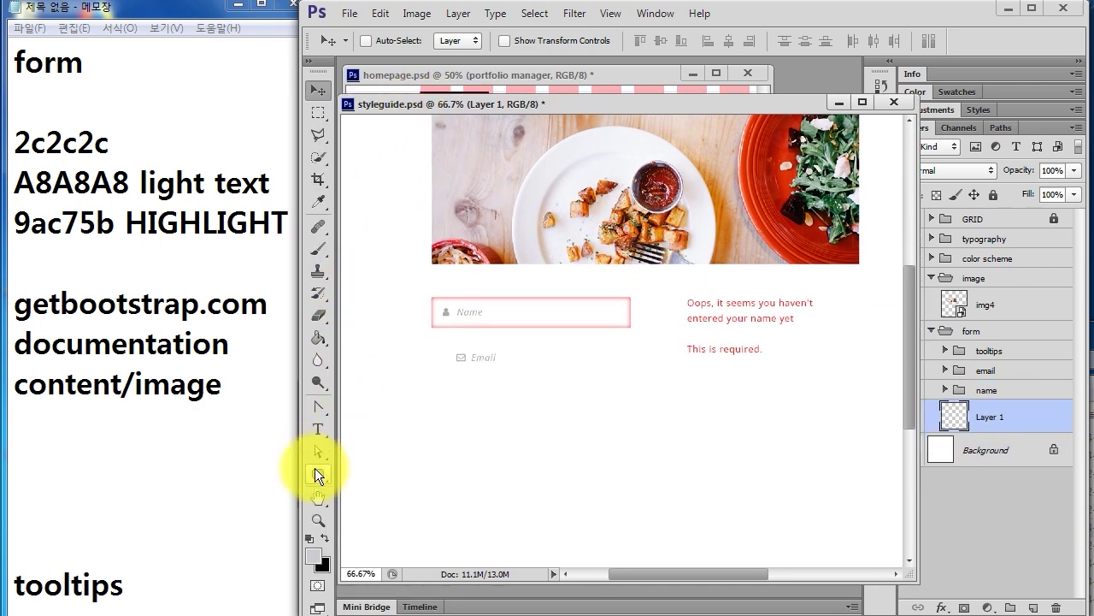
# - Draw a rounded rectangle covering the form sample area
pyautogui.click(317, 472)
pyautogui.moveTo(433, 276); pyautogui.dragTo(862, 420)
pyautogui.moveTo(770, 187); pyautogui.dragTo(756, 292)
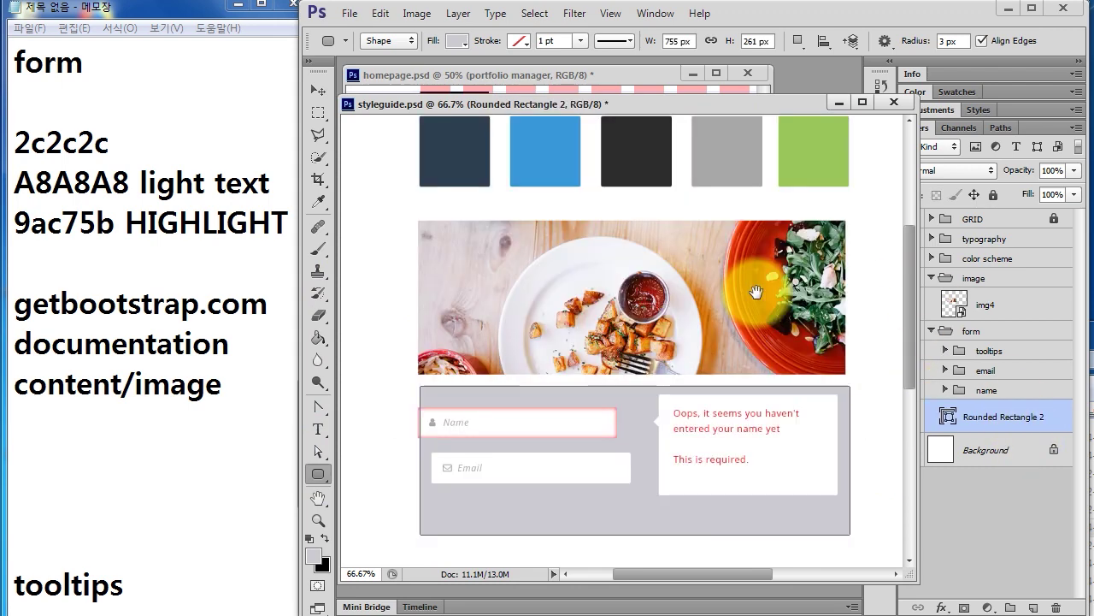
pyautogui.doubleClick(950, 416)
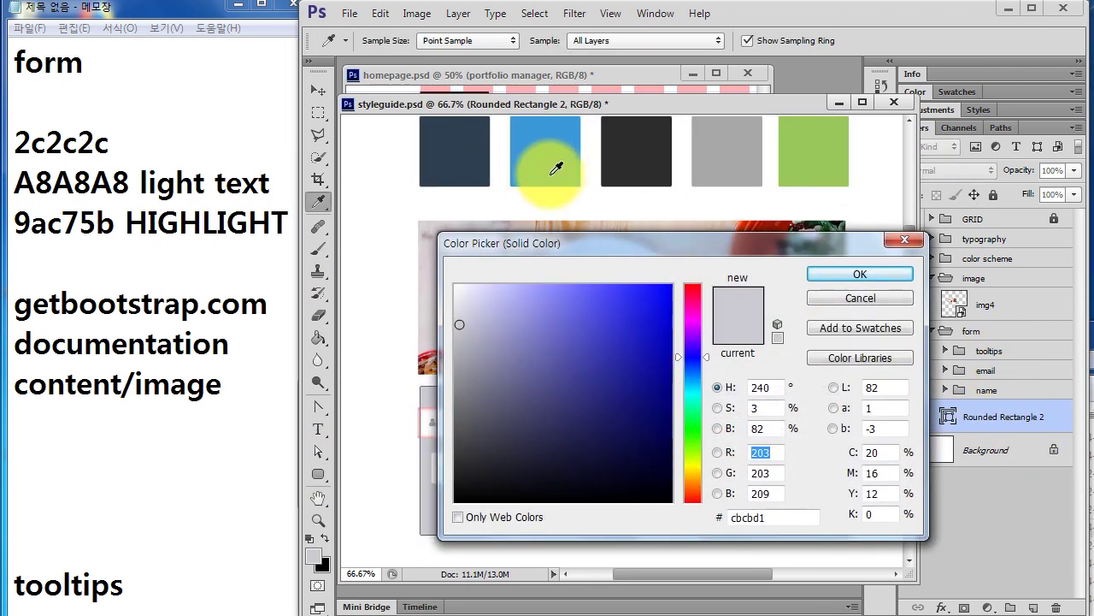
pyautogui.click(860, 274)
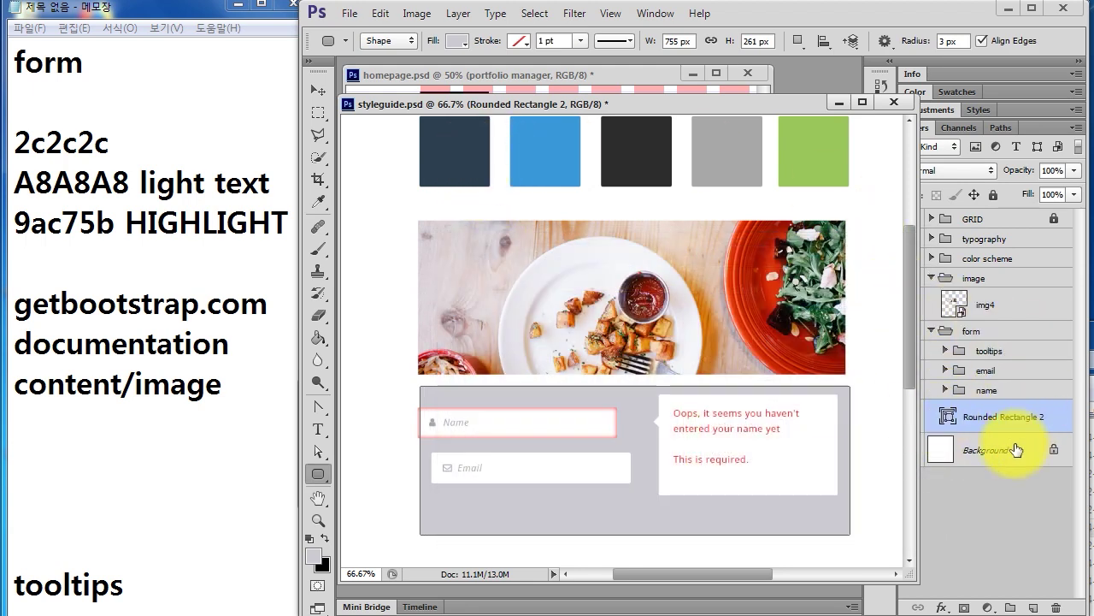
pyautogui.doubleClick(949, 416)
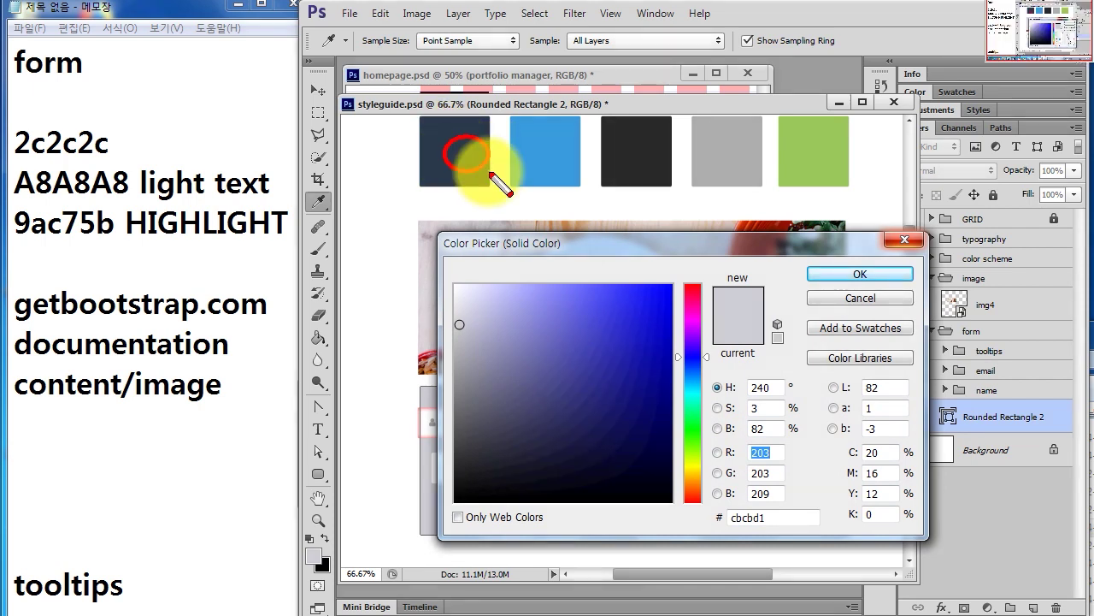
pyautogui.click(851, 297)
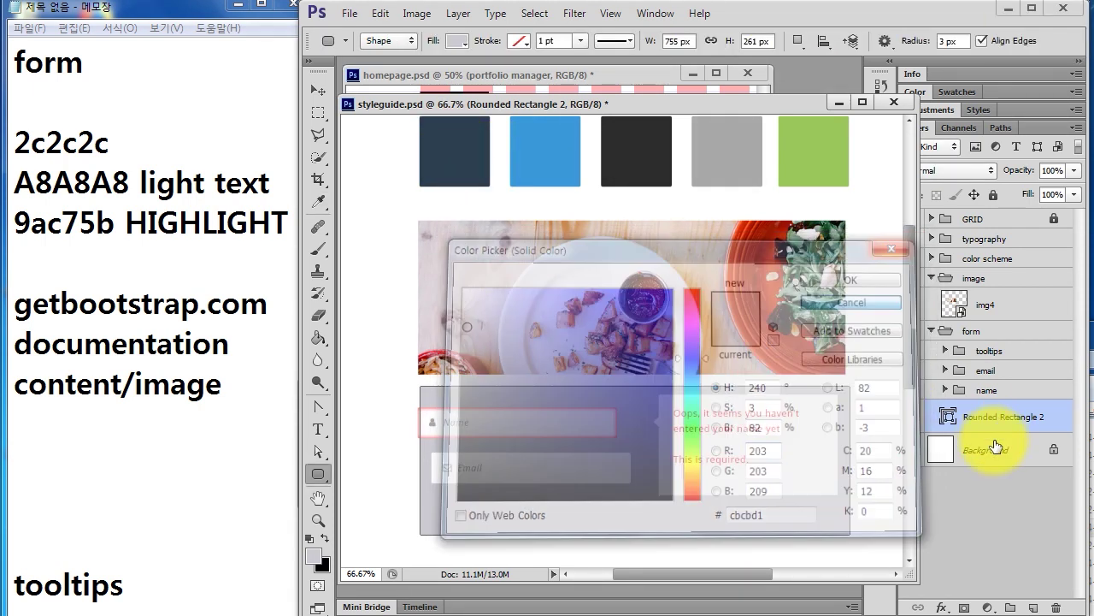
# - Redraw the rounded rectangle over the form fields and dismiss the layer style settings
pyautogui.moveTo(931, 401); pyautogui.dragTo(979, 437)
pyautogui.moveTo(421, 389); pyautogui.dragTo(872, 530)
pyautogui.moveTo(441, 148); pyautogui.dragTo(443, 147)
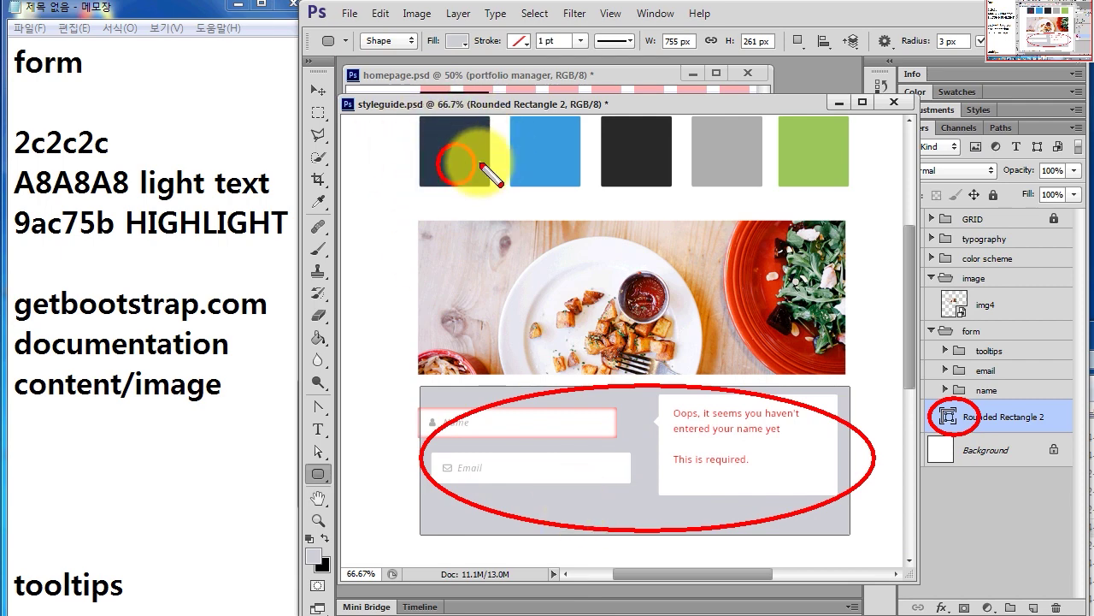
pyautogui.press('Escape')
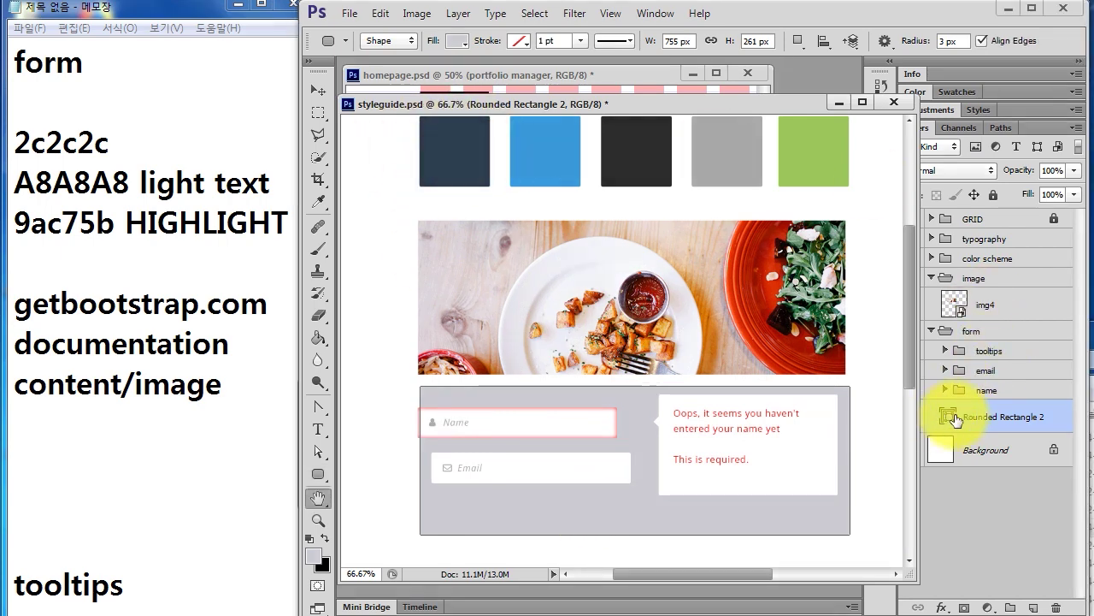
pyautogui.doubleClick(955, 417)
pyautogui.click(756, 256)
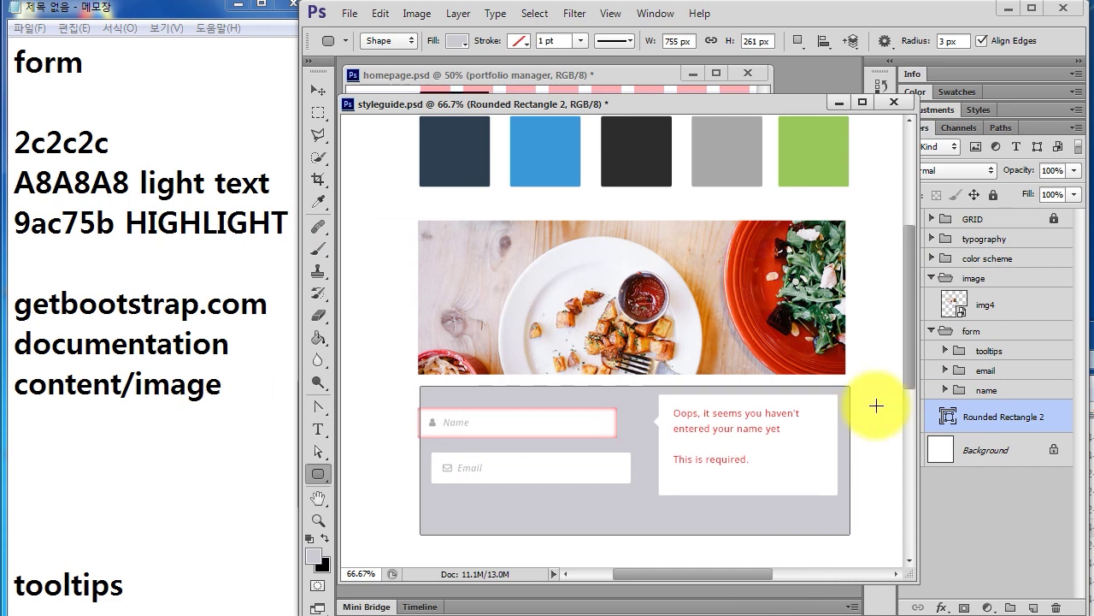
# - Fill the rectangle with navy from the first swatch, then select the tooltips, name and email groups
pyautogui.doubleClick(947, 417)
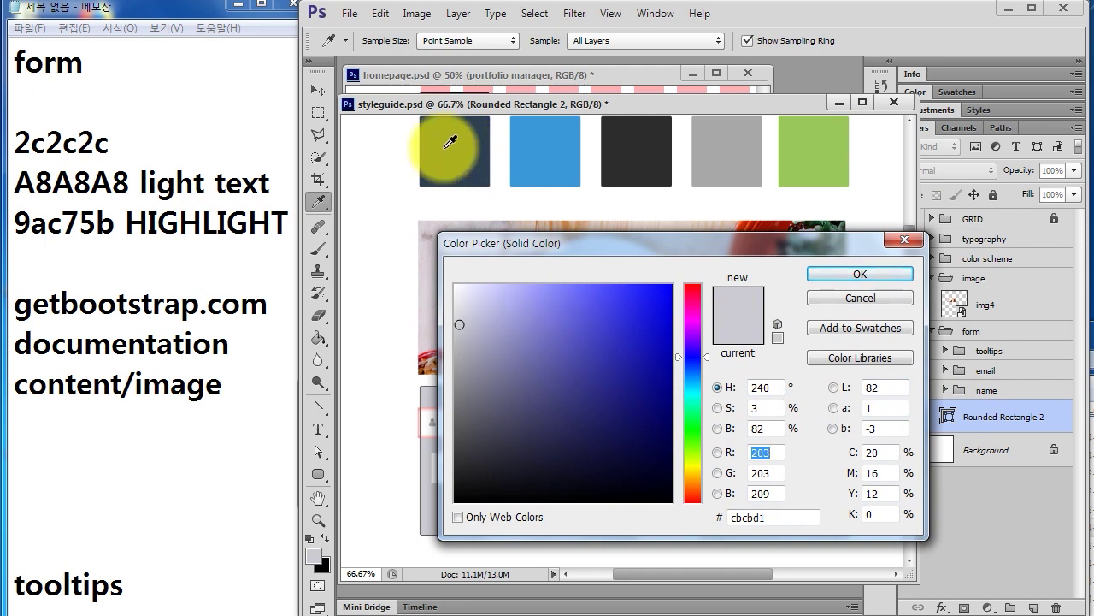
pyautogui.click(450, 141)
pyautogui.click(877, 272)
pyautogui.click(1001, 360)
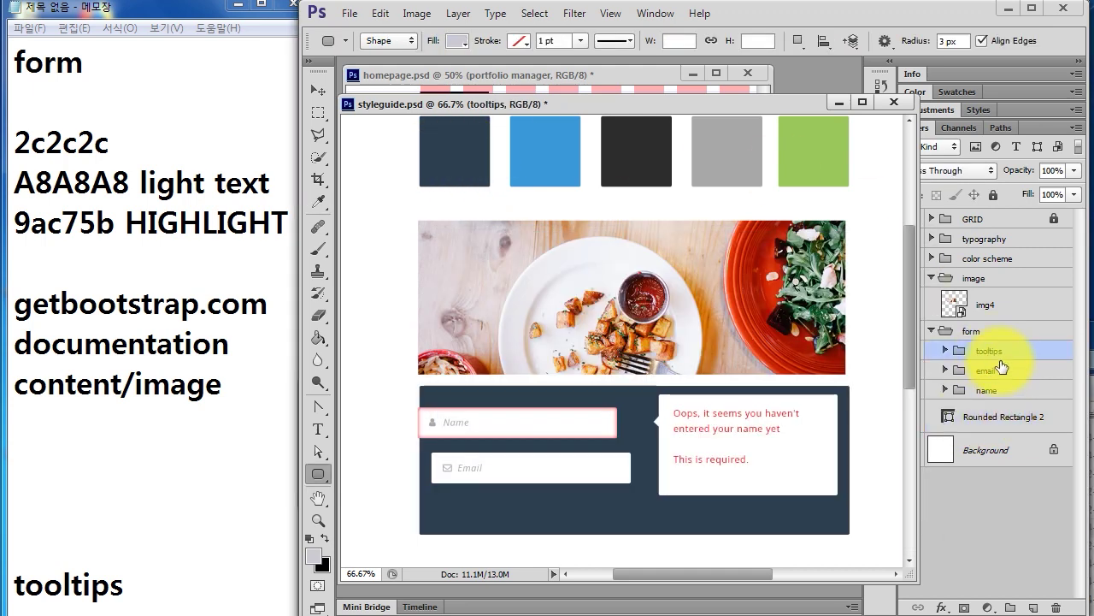
pyautogui.click(986, 371)
pyautogui.keyDown('shift'); pyautogui.click(987, 390); pyautogui.keyUp('shift')
# - Shift the Name and Email fields right and left-align them
pyautogui.press('v')
pyautogui.moveTo(472, 420); pyautogui.dragTo(492, 420)
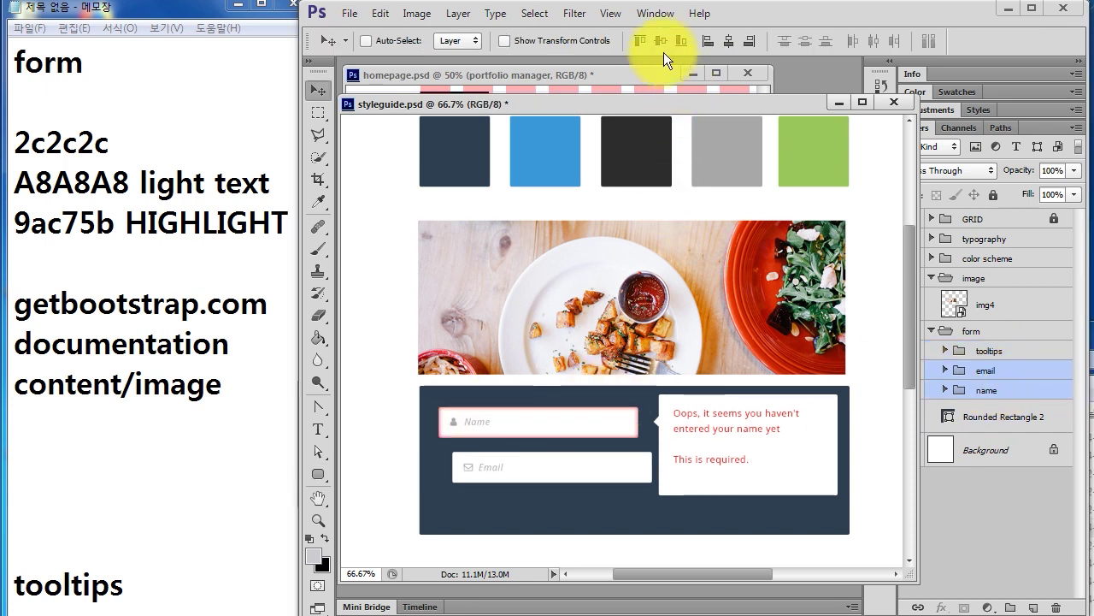
pyautogui.click(726, 40)
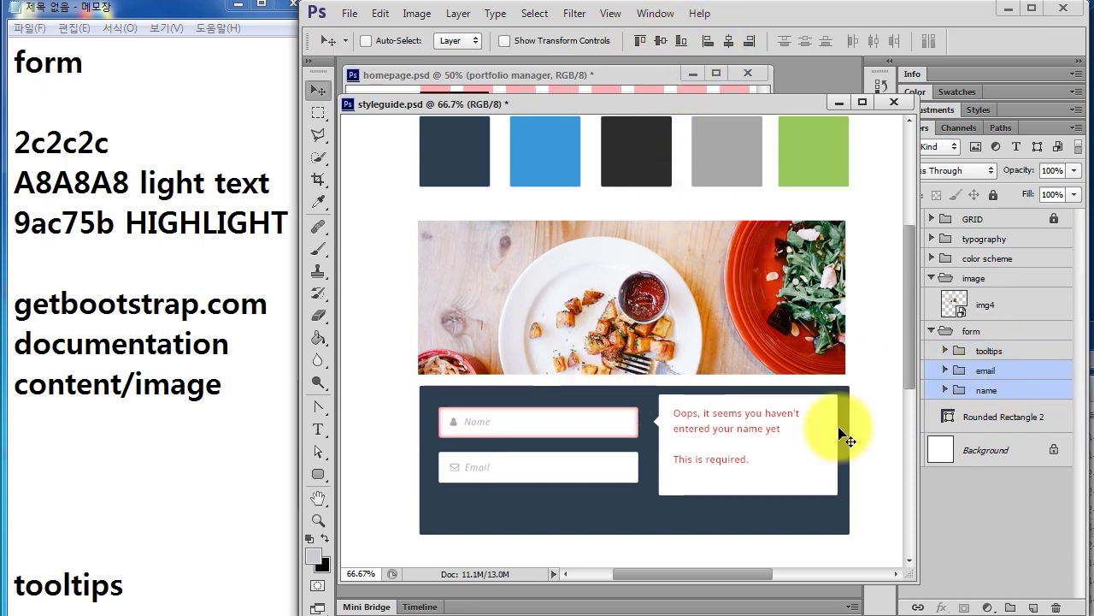
# - Lower the error tooltip, nudge the whole form group left, and zoom out
pyautogui.click(989, 350)
pyautogui.moveTo(718, 428); pyautogui.dragTo(718, 442)
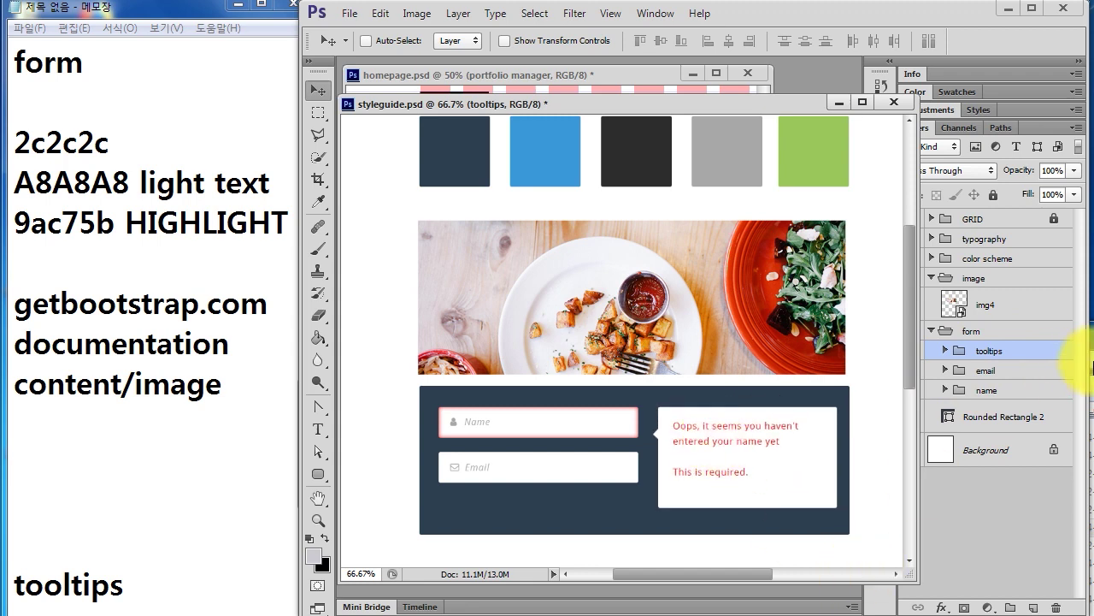
pyautogui.click(977, 333)
pyautogui.press('Left')
pyautogui.press('Left')
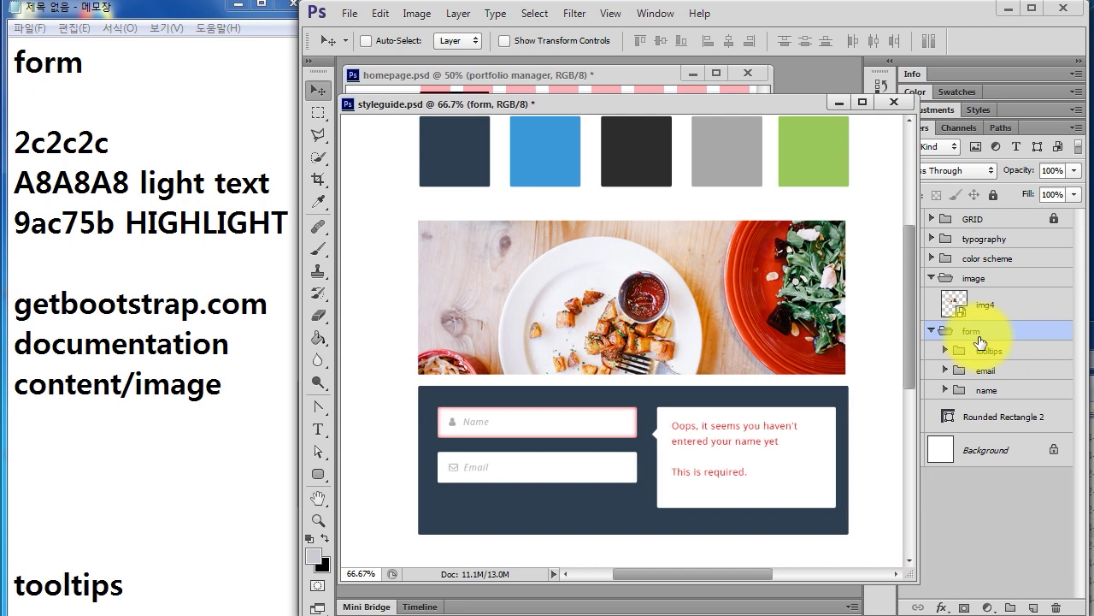
pyautogui.hotkey('ctrl', '-')
pyautogui.hotkey('ctrl', '-')
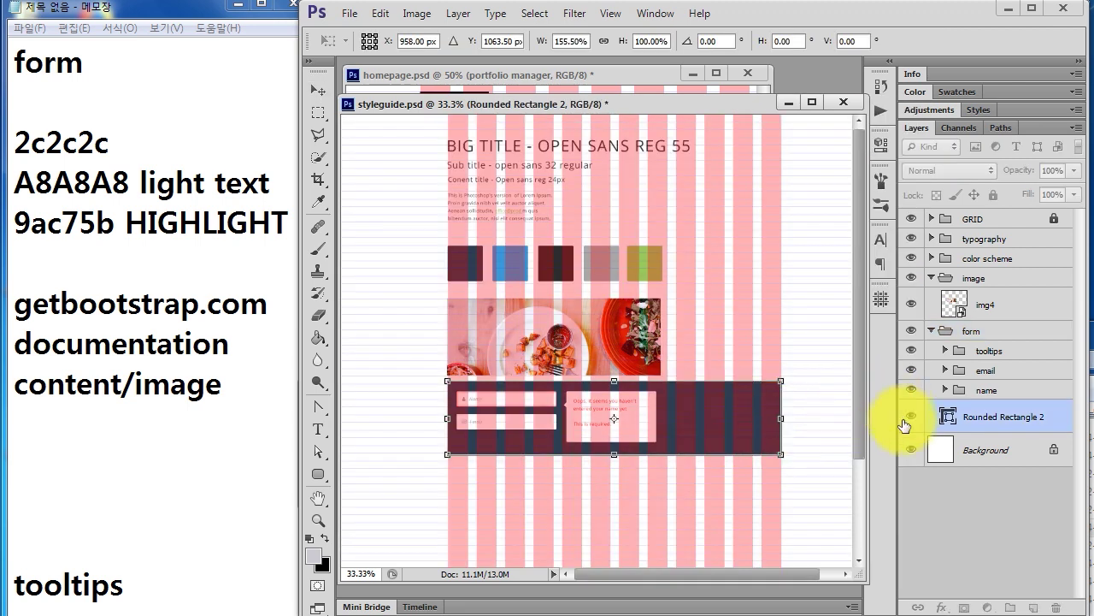
# - Move the form sample lower, save styleguide.psd, and zoom in on the typography samples
pyautogui.click(993, 333)
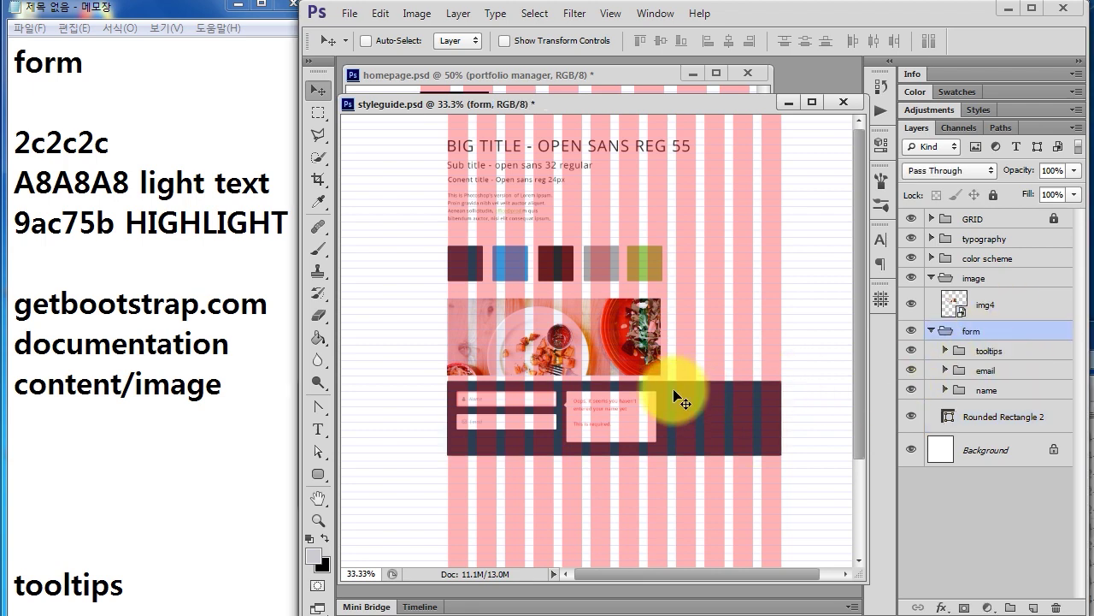
pyautogui.moveTo(742, 406)
pyautogui.mouseDown()
pyautogui.moveTo(742, 453)
pyautogui.moveTo(752, 423)
pyautogui.mouseUp()
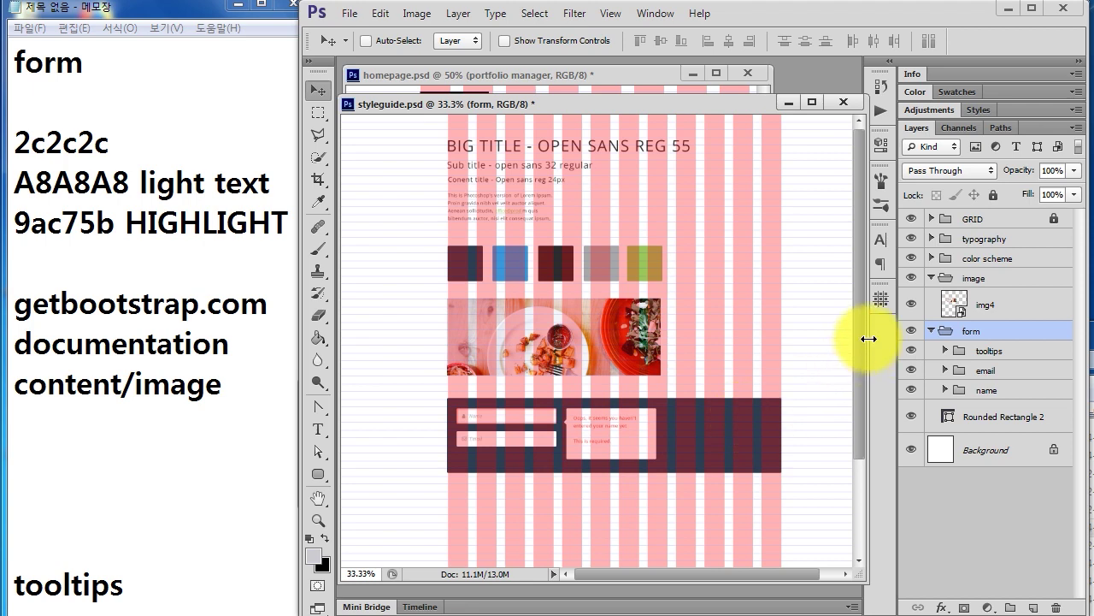
pyautogui.hotkey('ctrl', 's')
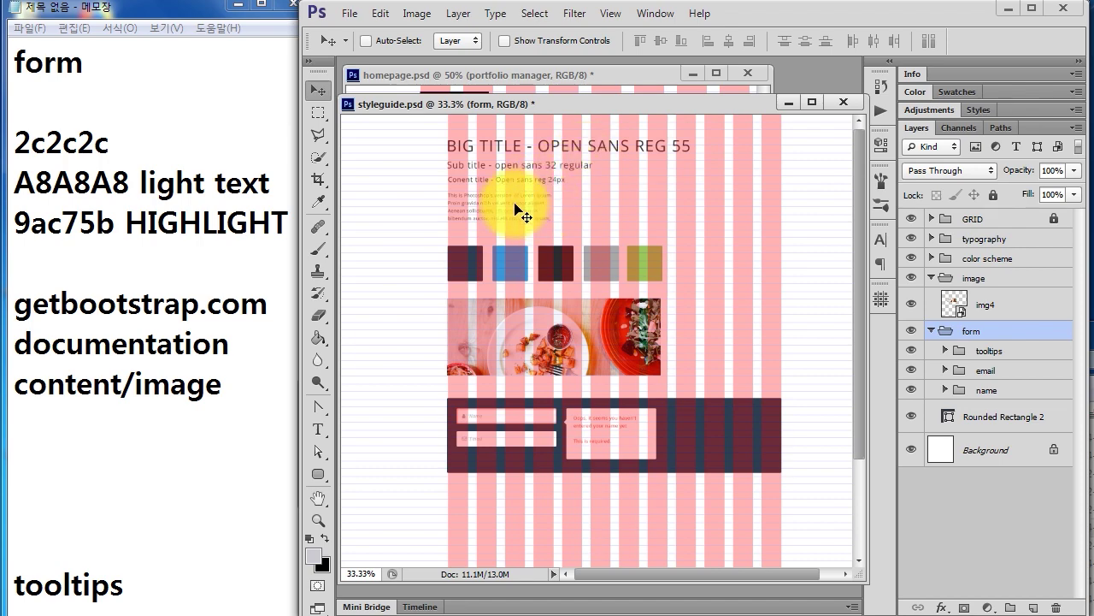
pyautogui.click(318, 519)
pyautogui.moveTo(513, 203); pyautogui.dragTo(587, 292)
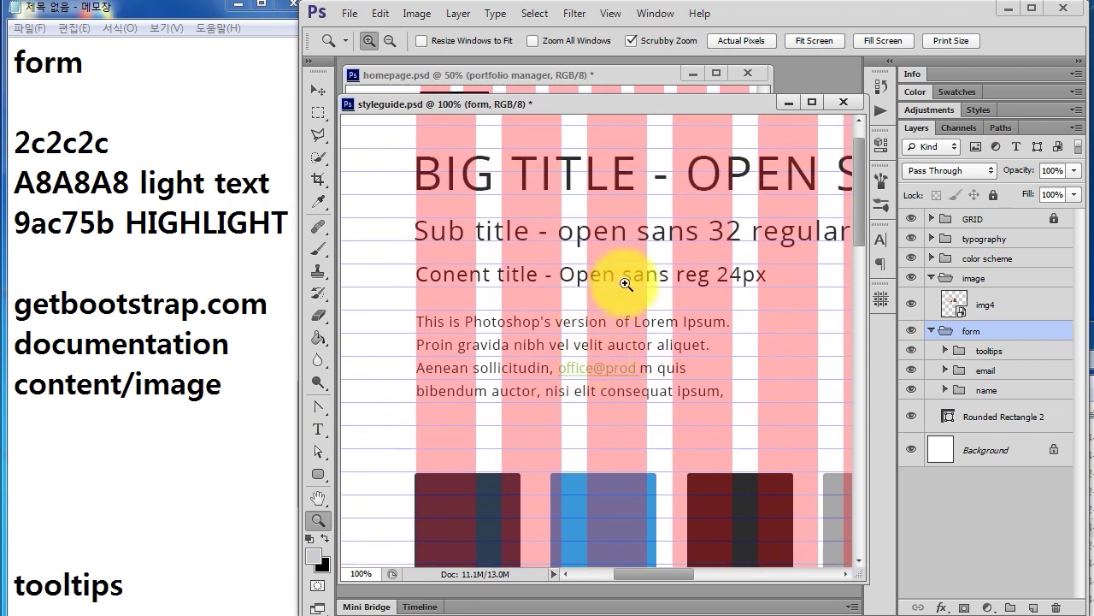
# - Move the paragraph text down and duplicate the Conent title line just below itself
pyautogui.click(318, 90)
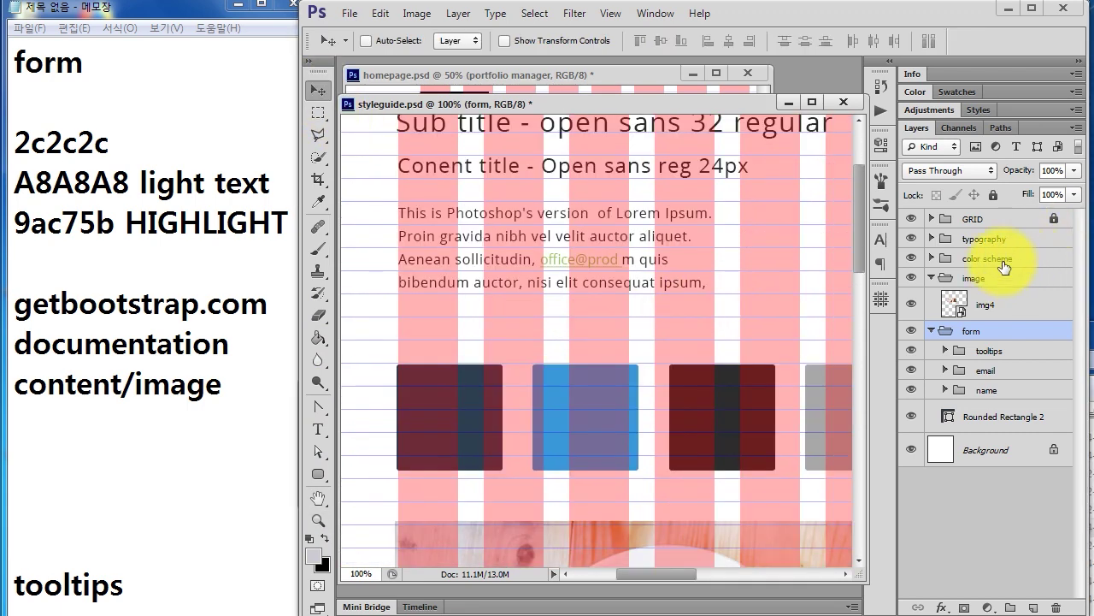
pyautogui.click(932, 238)
pyautogui.moveTo(470, 213); pyautogui.dragTo(473, 286)
pyautogui.keyDown('ctrl'); pyautogui.click(505, 171); pyautogui.keyUp('ctrl')
pyautogui.moveTo(504, 171); pyautogui.dragTo(506, 214)
# - Retitle the copy 'Conent title - Open sans reg 18px' and hide the pink column grid
pyautogui.doubleClick(957, 330)
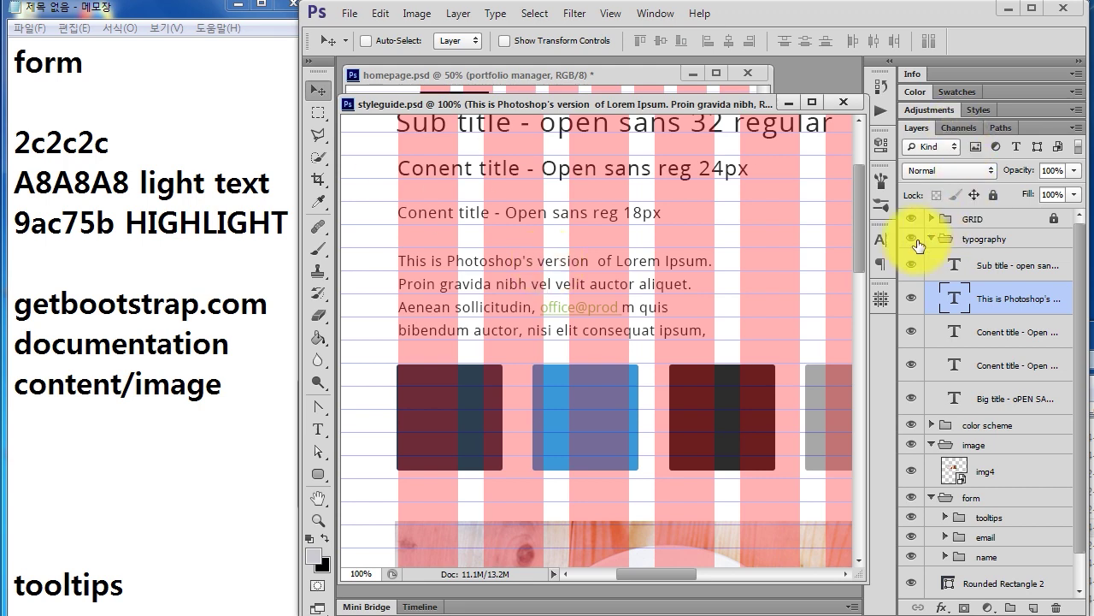
pyautogui.click(912, 219)
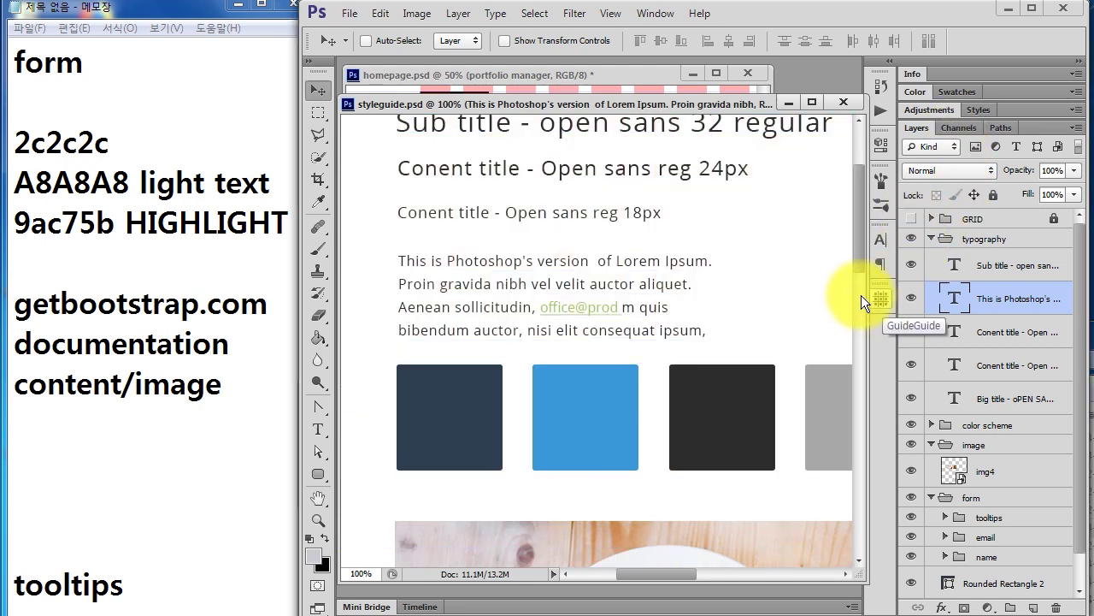
pyautogui.moveTo(861, 265); pyautogui.dragTo(861, 238)
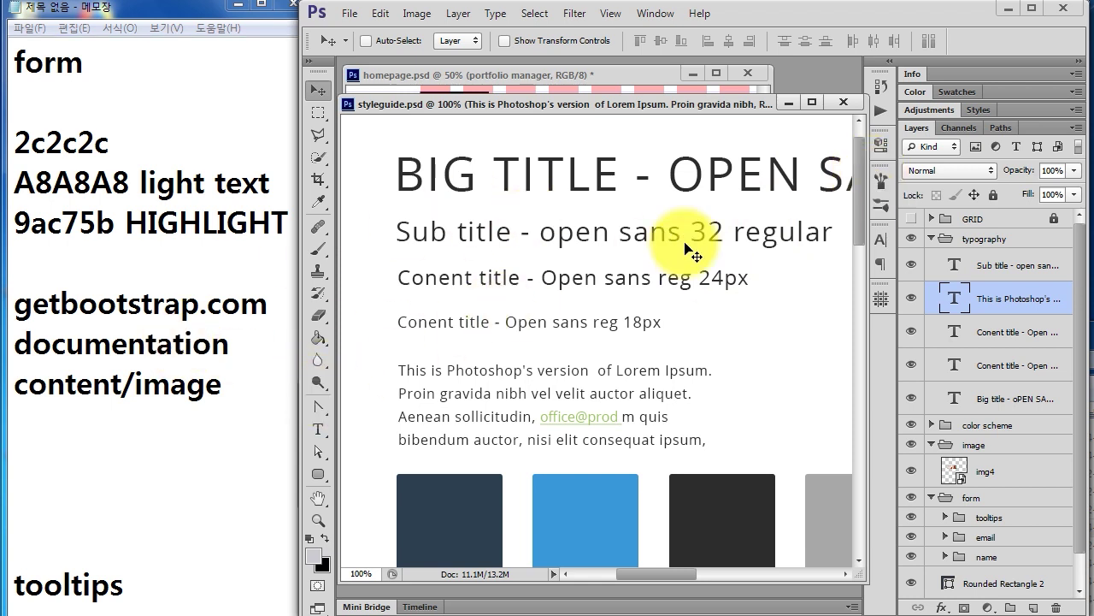
pyautogui.hotkey('ctrl', 't')
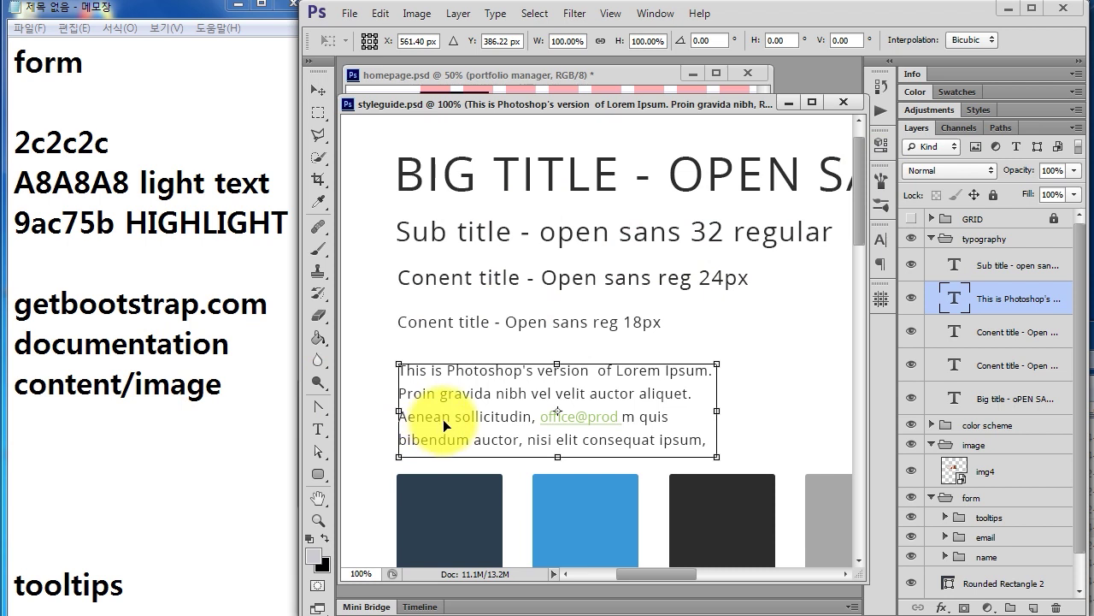
pyautogui.hotkey('ctrl', 'F1')
pyautogui.click(141, 66)
pyautogui.moveTo(233, 417); pyautogui.dragTo(438, 257)
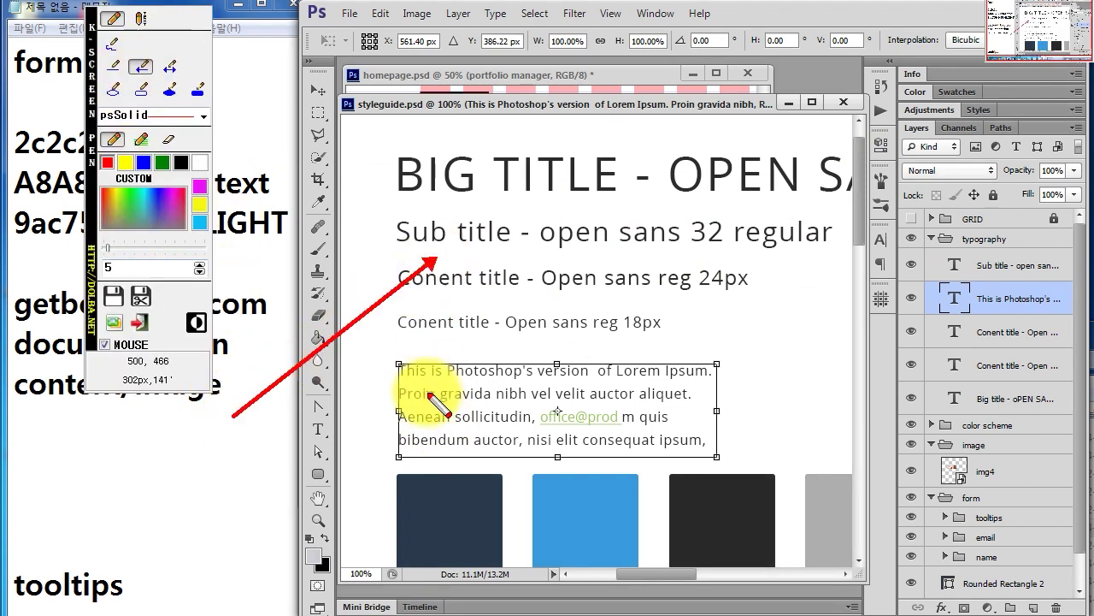
pyautogui.click(109, 52)
pyautogui.moveTo(432, 256)
pyautogui.mouseDown()
pyautogui.moveTo(339, 380)
pyautogui.moveTo(309, 399)
pyautogui.mouseUp()
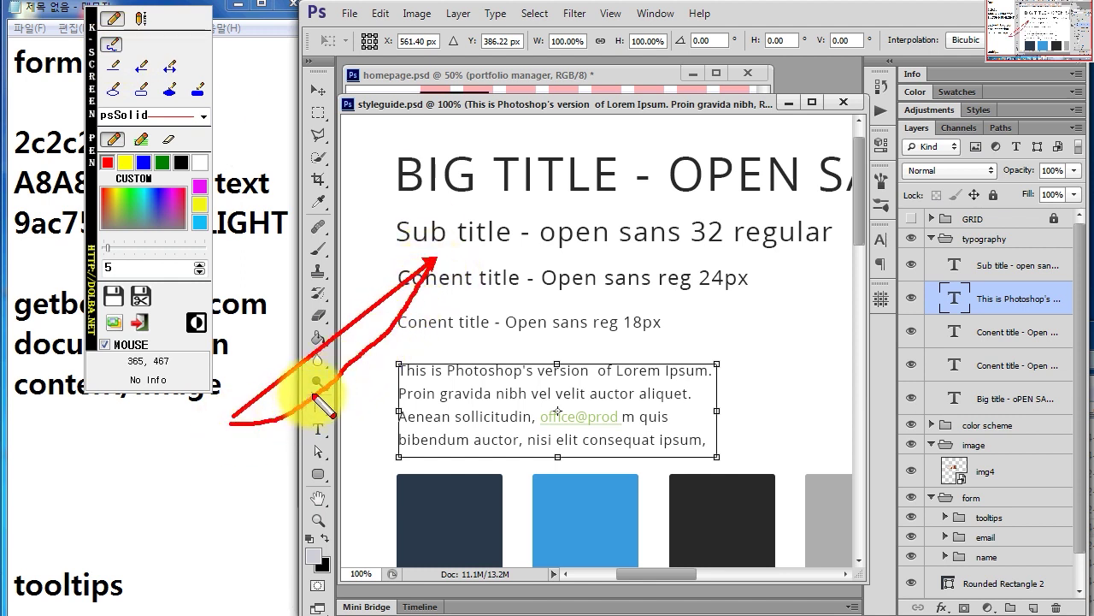
pyautogui.moveTo(240, 405); pyautogui.dragTo(240, 477)
pyautogui.moveTo(282, 385); pyautogui.dragTo(281, 455)
pyautogui.moveTo(338, 334); pyautogui.dragTo(323, 412)
pyautogui.moveTo(393, 274); pyautogui.dragTo(392, 350)
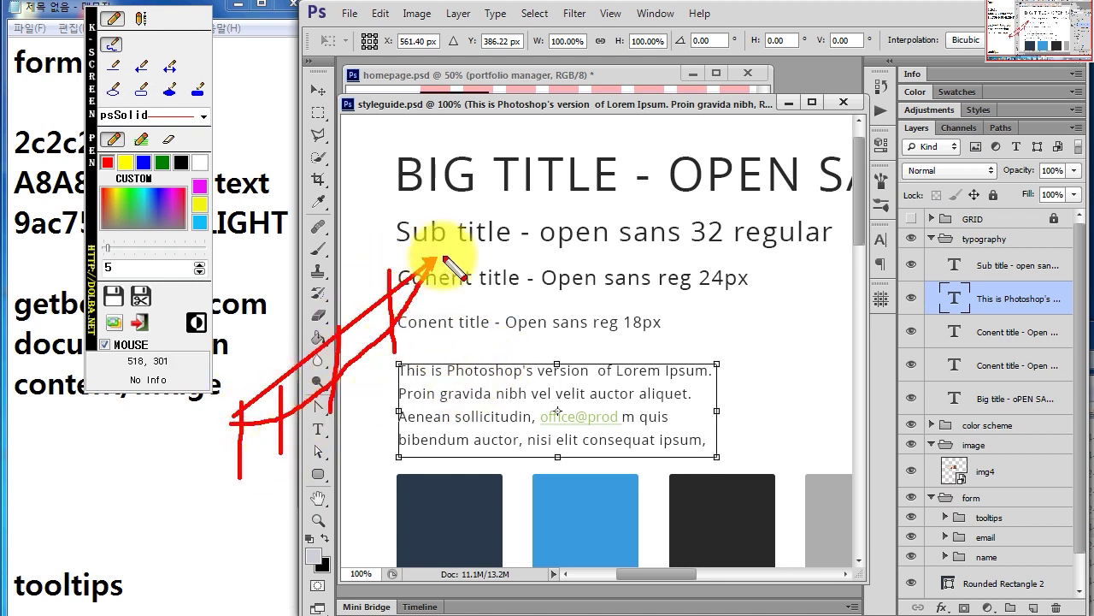
pyautogui.moveTo(436, 221); pyautogui.dragTo(435, 313)
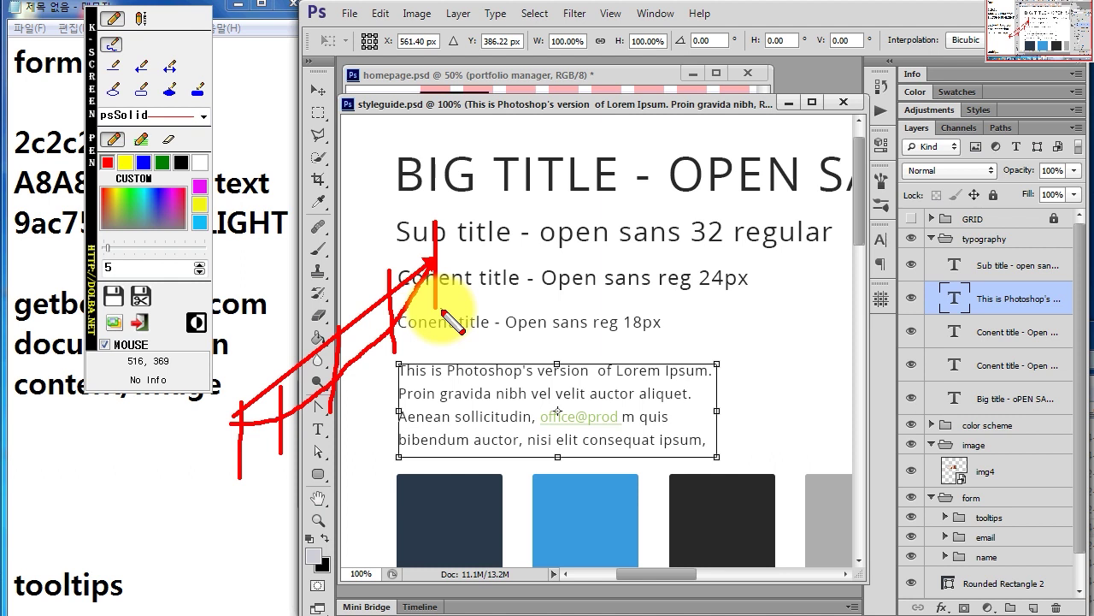
pyautogui.press('Escape')
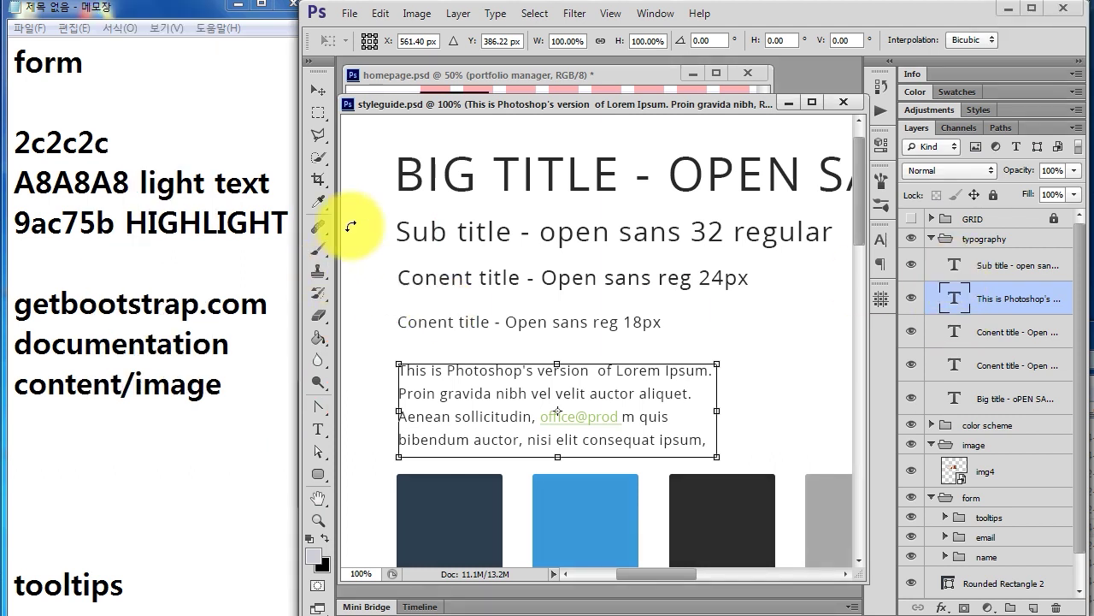
pyautogui.click(315, 89)
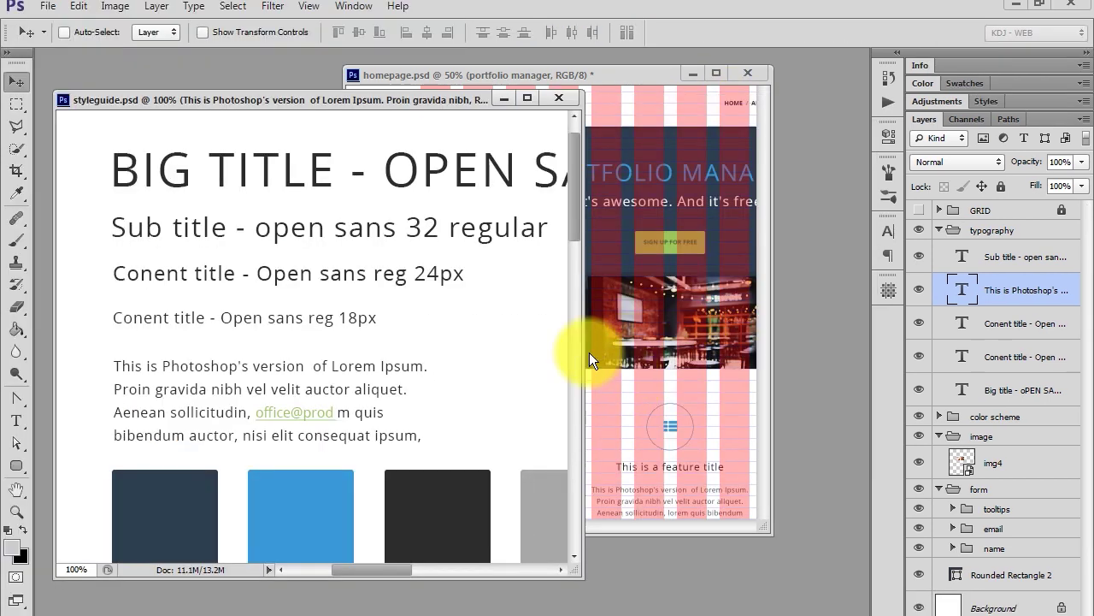
# - Widen the styleguide window, zoom out to 50%, then sketch and clear a monitor annotation
pyautogui.moveTo(584, 351); pyautogui.dragTo(890, 336)
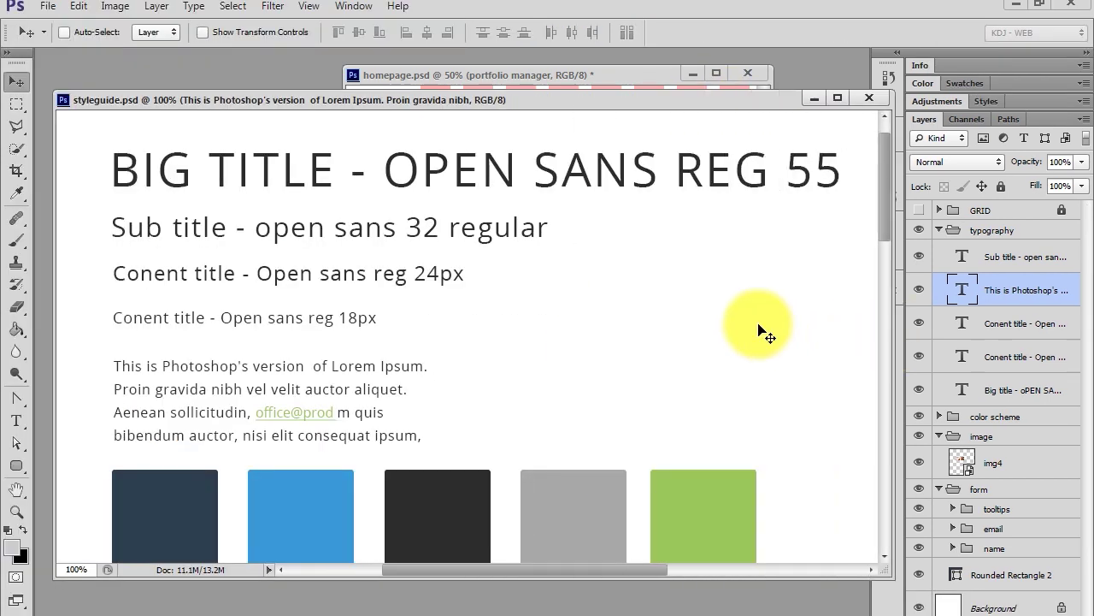
pyautogui.hotkey('ctrl', '-')
pyautogui.hotkey('ctrl', '-')
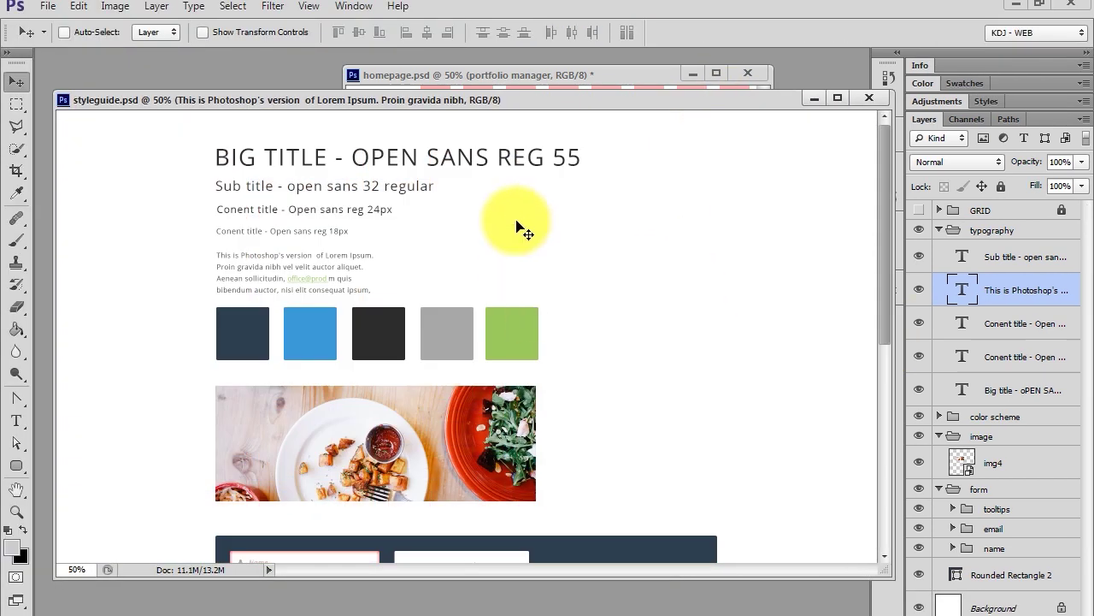
pyautogui.hotkey('ctrl', 'F1')
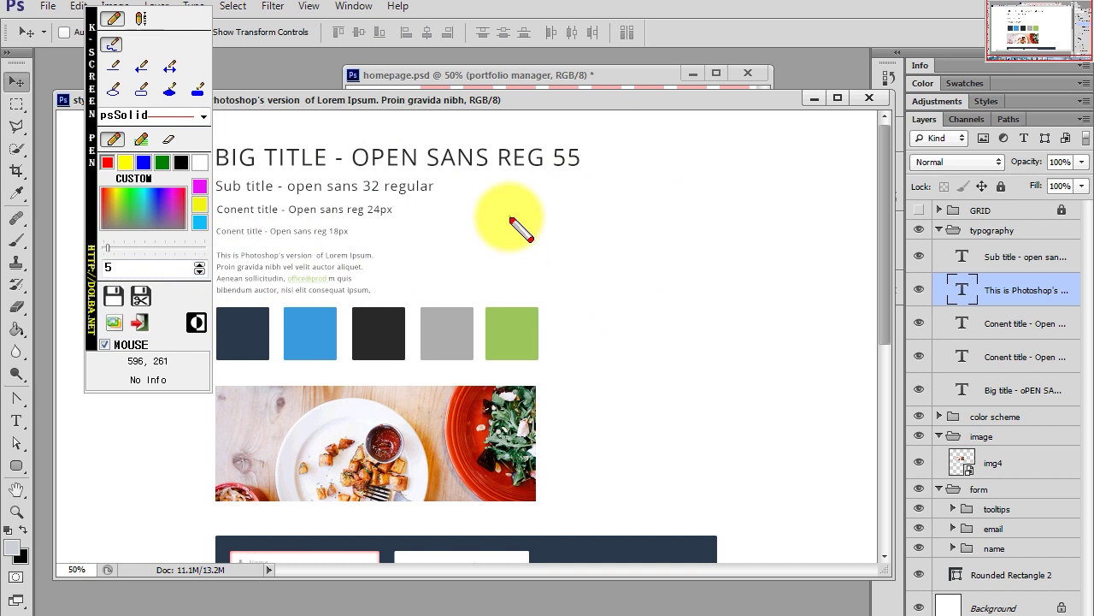
pyautogui.moveTo(598, 187); pyautogui.dragTo(571, 182)
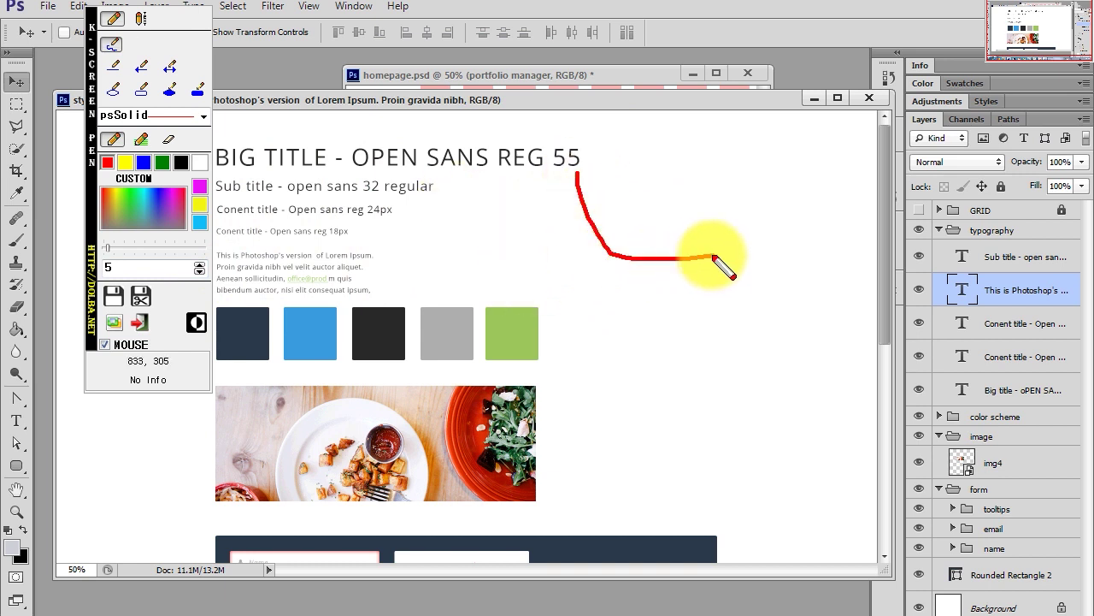
pyautogui.moveTo(663, 275)
pyautogui.mouseDown()
pyautogui.moveTo(616, 293)
pyautogui.moveTo(647, 278)
pyautogui.moveTo(641, 320)
pyautogui.moveTo(678, 339)
pyautogui.moveTo(638, 337)
pyautogui.mouseUp()
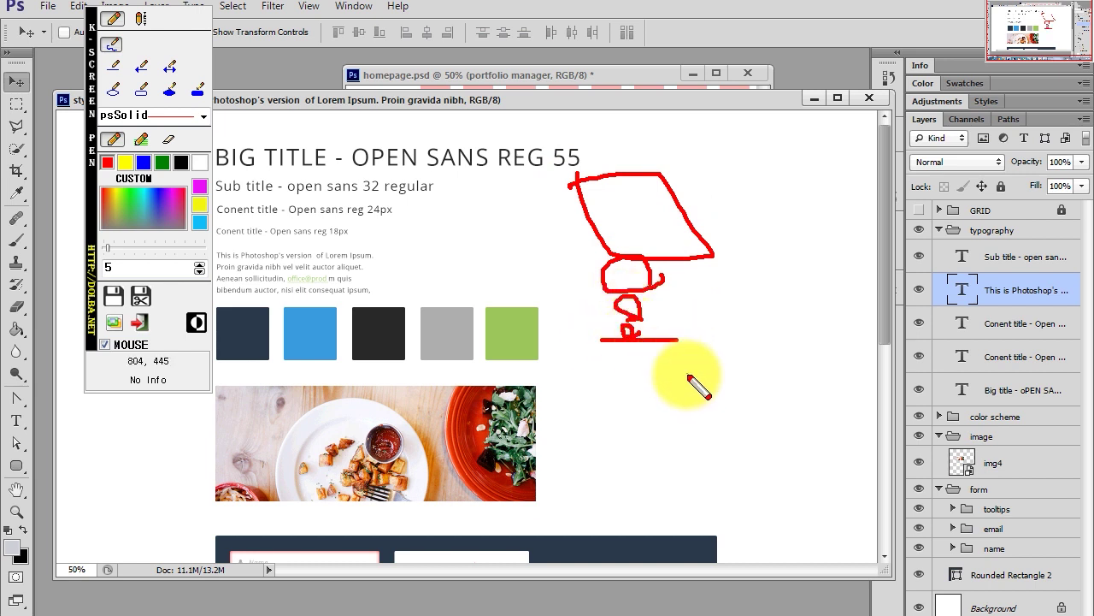
pyautogui.moveTo(566, 169)
pyautogui.mouseDown()
pyautogui.moveTo(722, 361)
pyautogui.moveTo(593, 251)
pyautogui.moveTo(607, 250)
pyautogui.mouseUp()
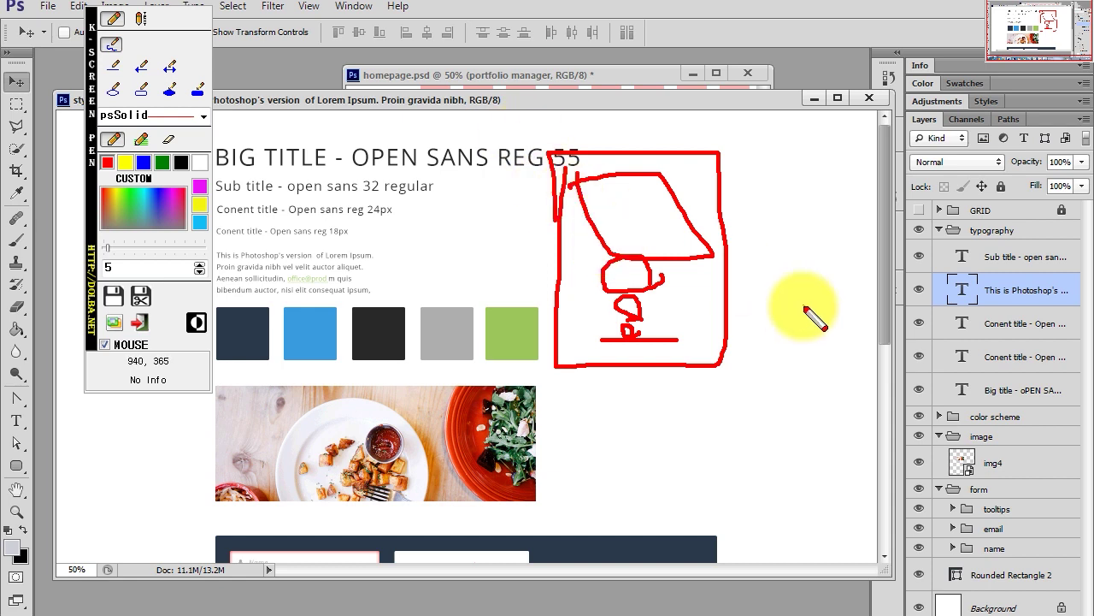
pyautogui.press('Escape')
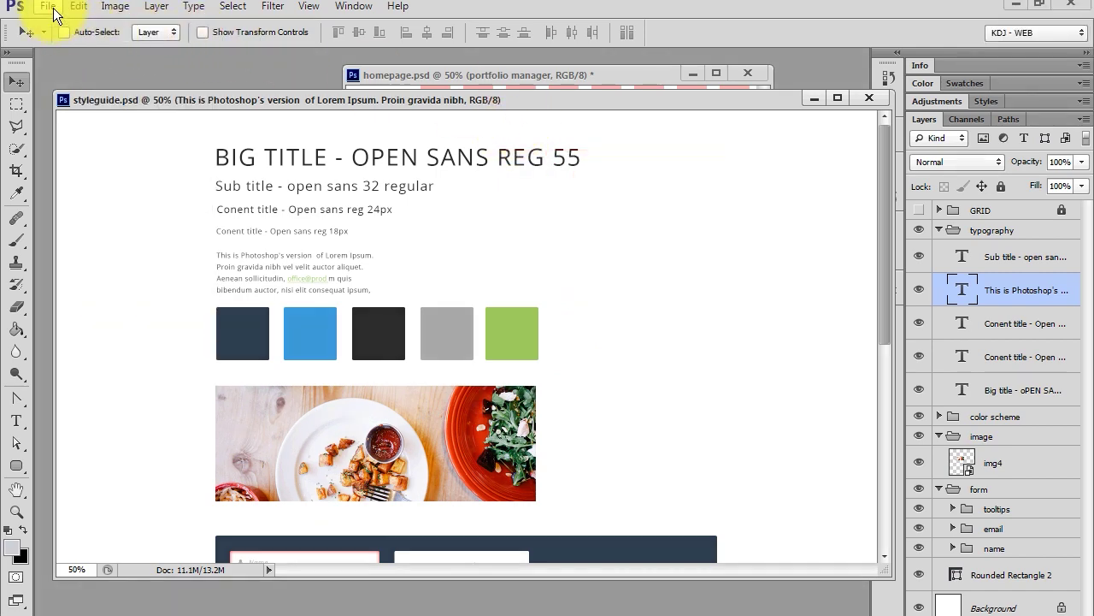
# - Open about.psd via File > Open
pyautogui.click(53, 10)
pyautogui.click(82, 42)
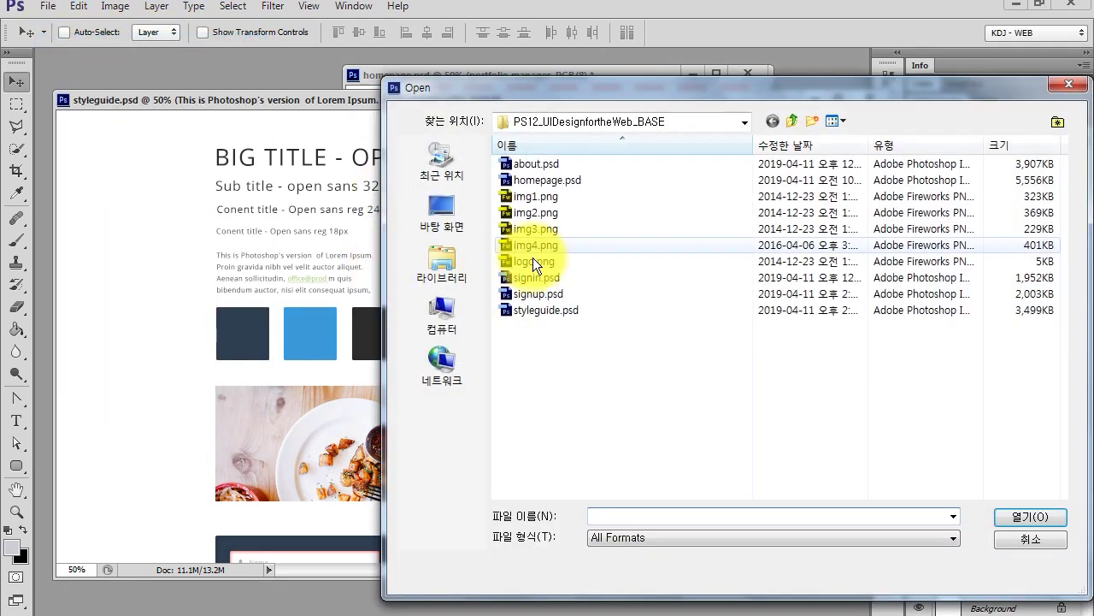
pyautogui.doubleClick(537, 164)
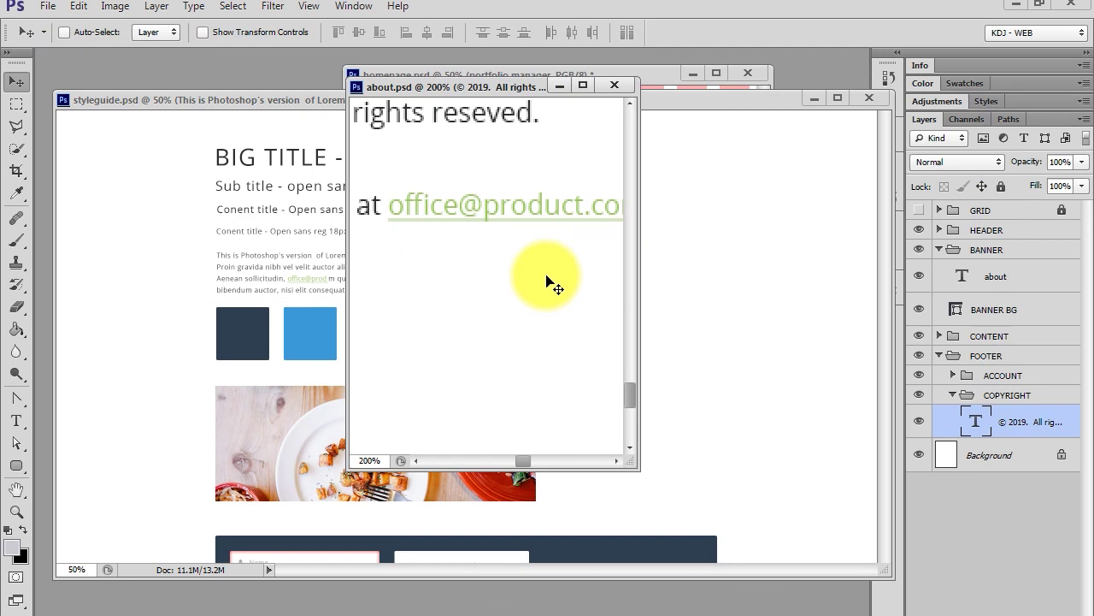
# - Enlarge the about.psd window, zoom out to 50%, and scroll up to the Q&A section
pyautogui.moveTo(638, 467); pyautogui.dragTo(941, 609)
pyautogui.scroll(5, 880, 537)
pyautogui.hscroll(-3, 720, 379)
pyautogui.hotkey('ctrl', '-')
pyautogui.hotkey('ctrl', '-')
pyautogui.hotkey('ctrl', '-')
pyautogui.scroll(1, 727, 385)
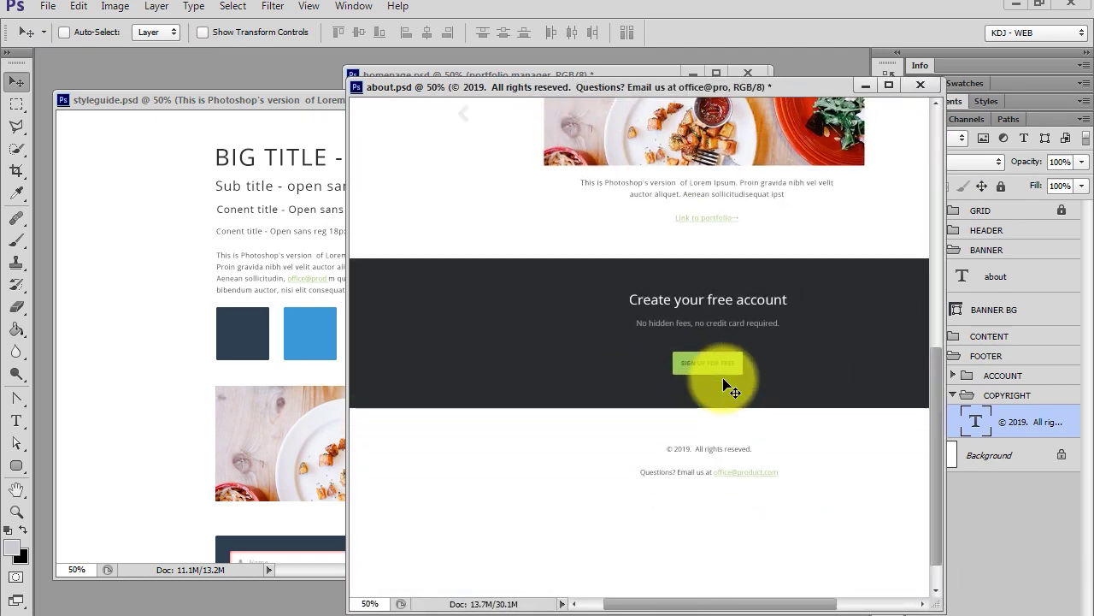
pyautogui.scroll(3, 710, 462)
pyautogui.scroll(3, 692, 504)
# - Mark up the Q&A heading and first FAQ rows, clear them, and close about.psd without saving
pyautogui.moveTo(568, 222)
pyautogui.mouseDown()
pyautogui.moveTo(671, 295)
pyautogui.moveTo(640, 297)
pyautogui.mouseUp()
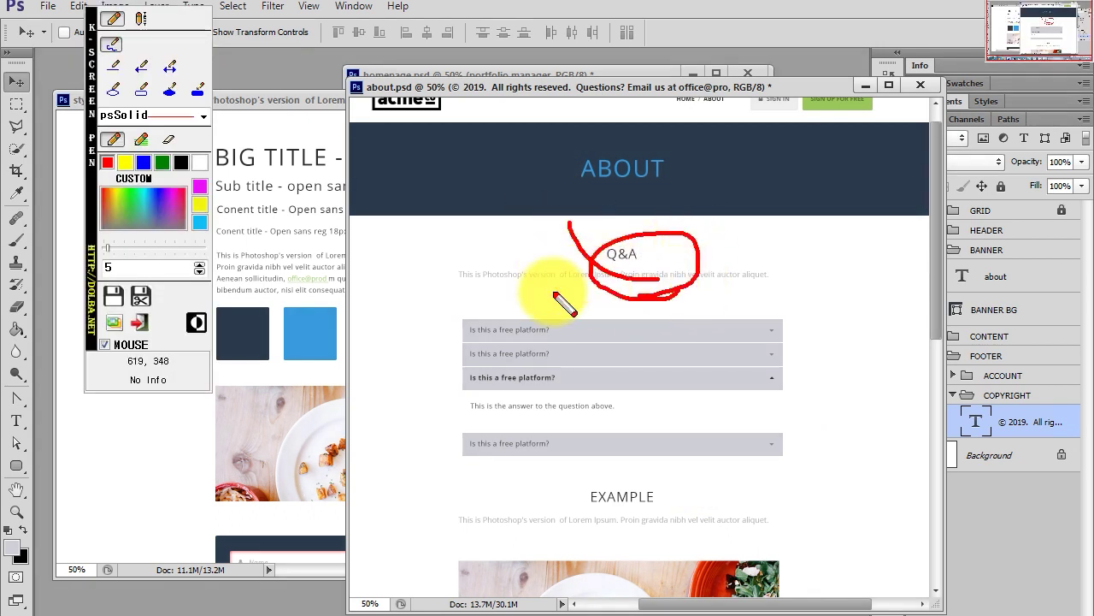
pyautogui.moveTo(462, 295); pyautogui.dragTo(569, 295)
pyautogui.moveTo(483, 309); pyautogui.dragTo(563, 309)
pyautogui.moveTo(477, 324); pyautogui.dragTo(561, 324)
pyautogui.moveTo(496, 342); pyautogui.dragTo(582, 343)
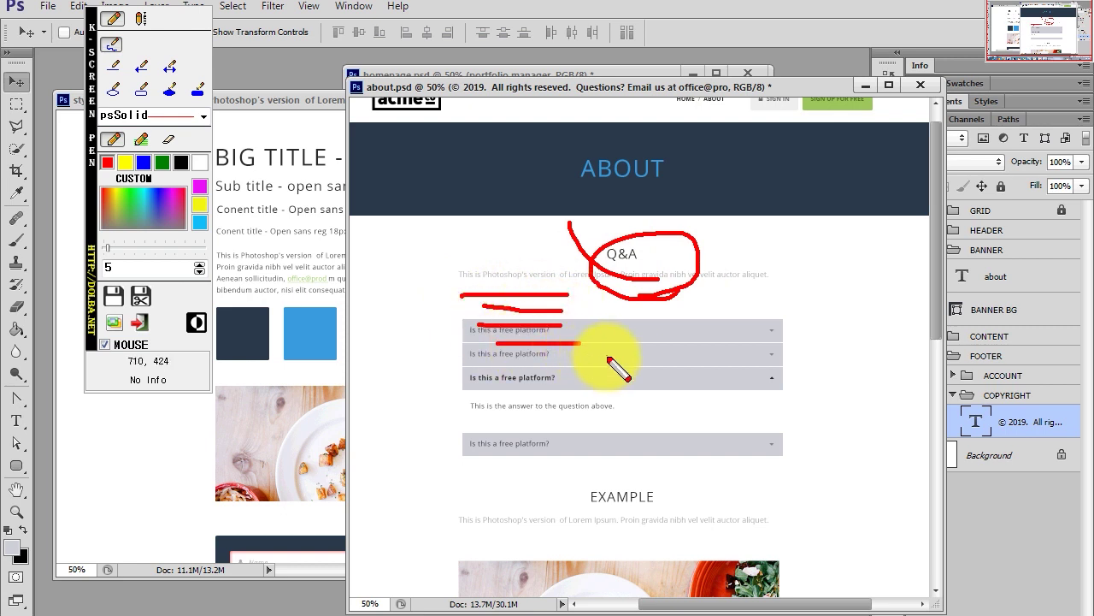
pyautogui.moveTo(457, 225)
pyautogui.mouseDown()
pyautogui.moveTo(464, 401)
pyautogui.moveTo(855, 237)
pyautogui.moveTo(453, 226)
pyautogui.mouseUp()
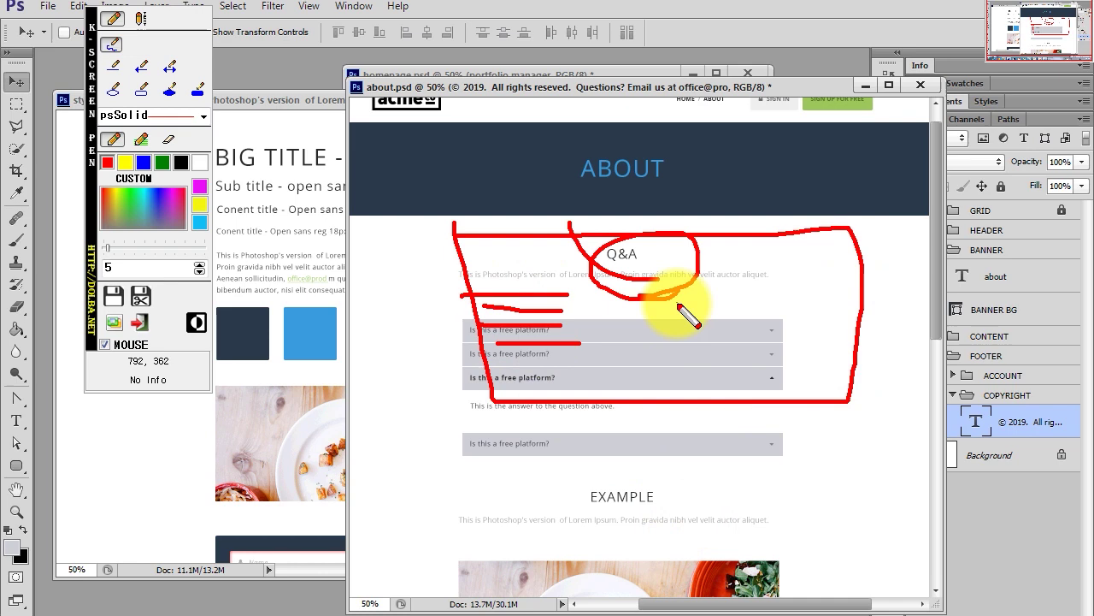
pyautogui.press('Escape')
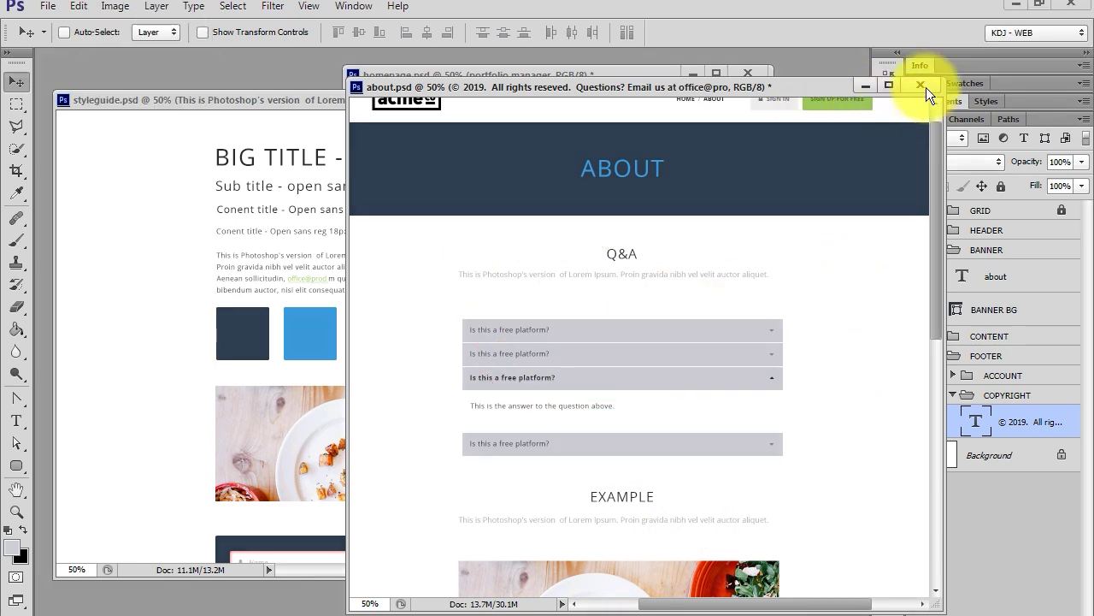
pyautogui.click(920, 84)
pyautogui.press('n')
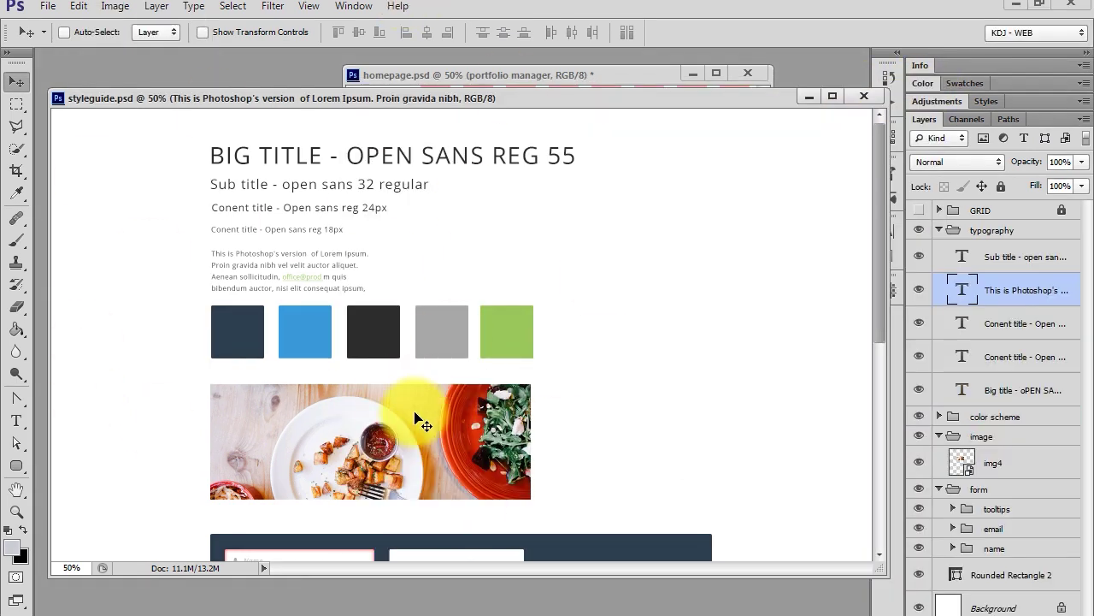